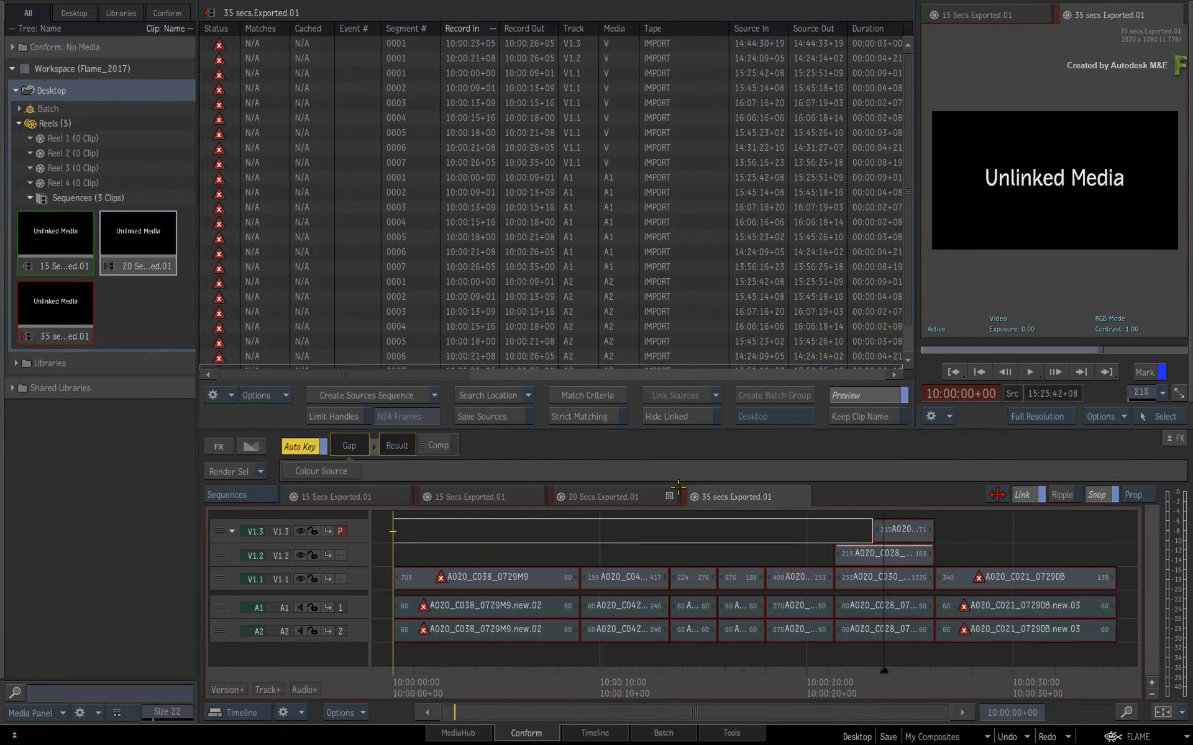
Step: Compare the exported sequences and inspect the effect on the V1.2 A020_C028 segment and the timeline marker in 35 secs.Exported.01
{"action": "left_click", "coordinate": [622, 495]}
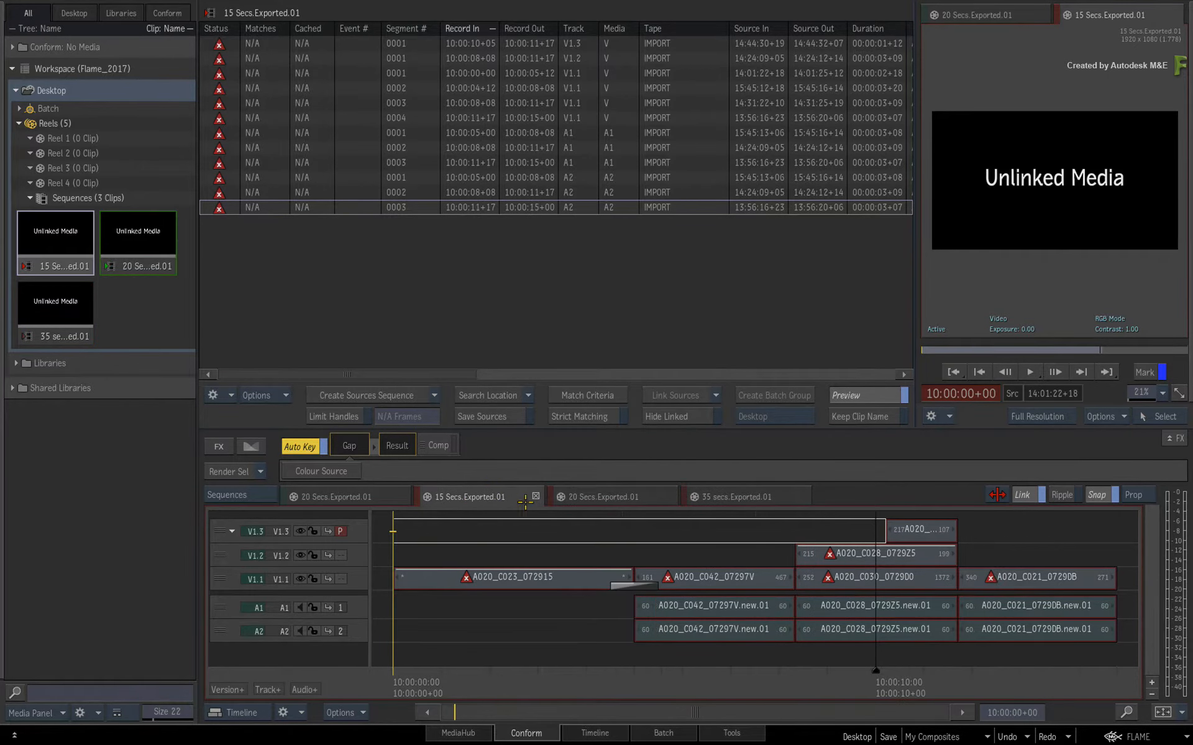
{"action": "left_click", "coordinate": [764, 498]}
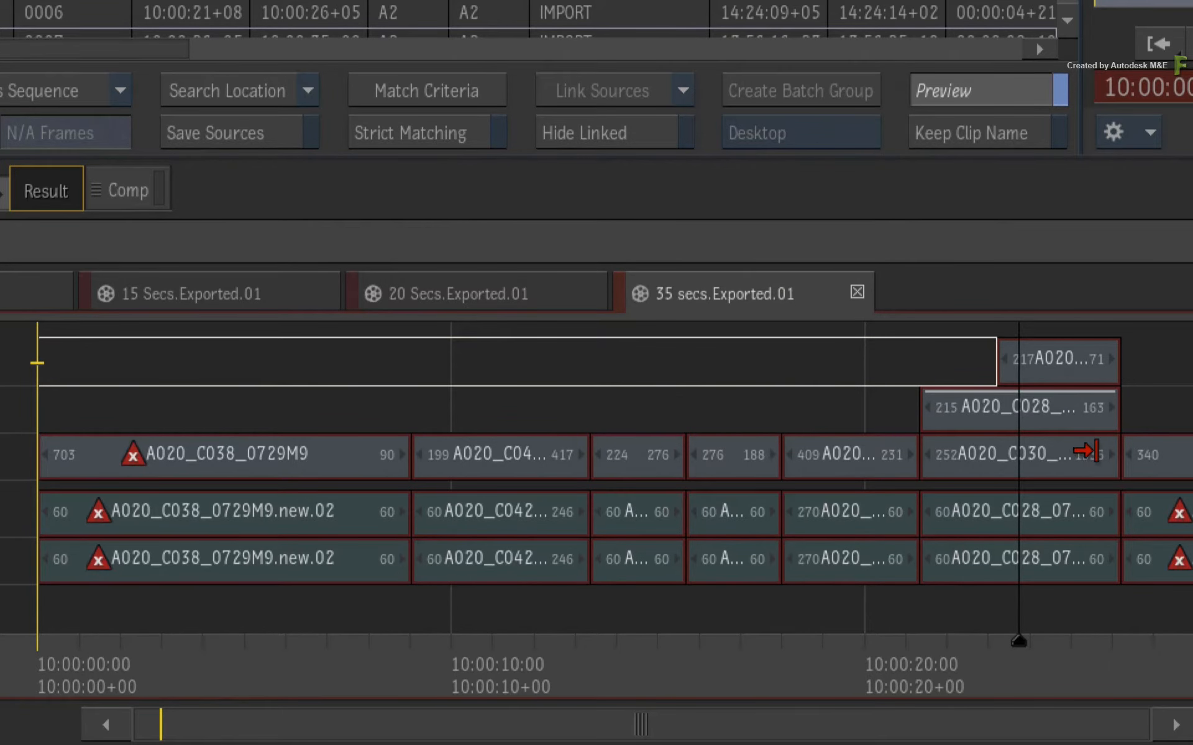
{"action": "left_click", "coordinate": [1076, 425]}
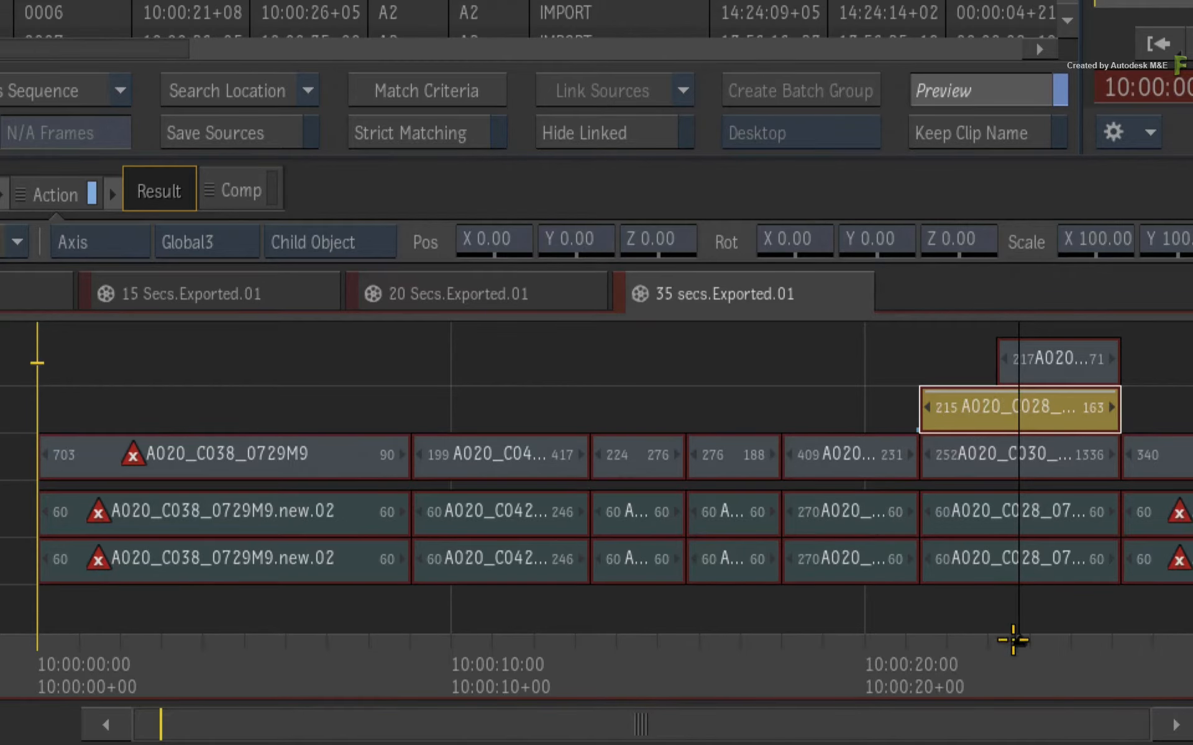
{"action": "left_click", "coordinate": [1018, 637]}
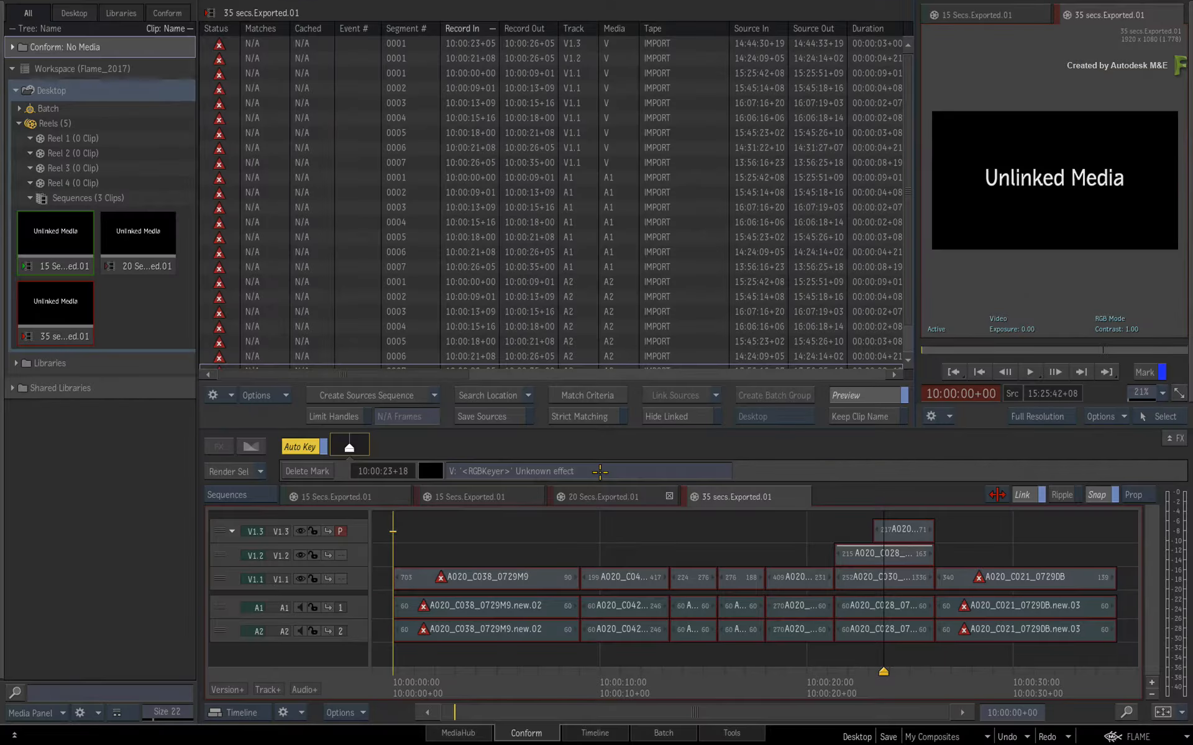
Step: Examine the timewarp on clip A020_C023_072915 in 15 Secs.Exported.01 by scrubbing through it and returning to the start
{"action": "left_click", "coordinate": [512, 497]}
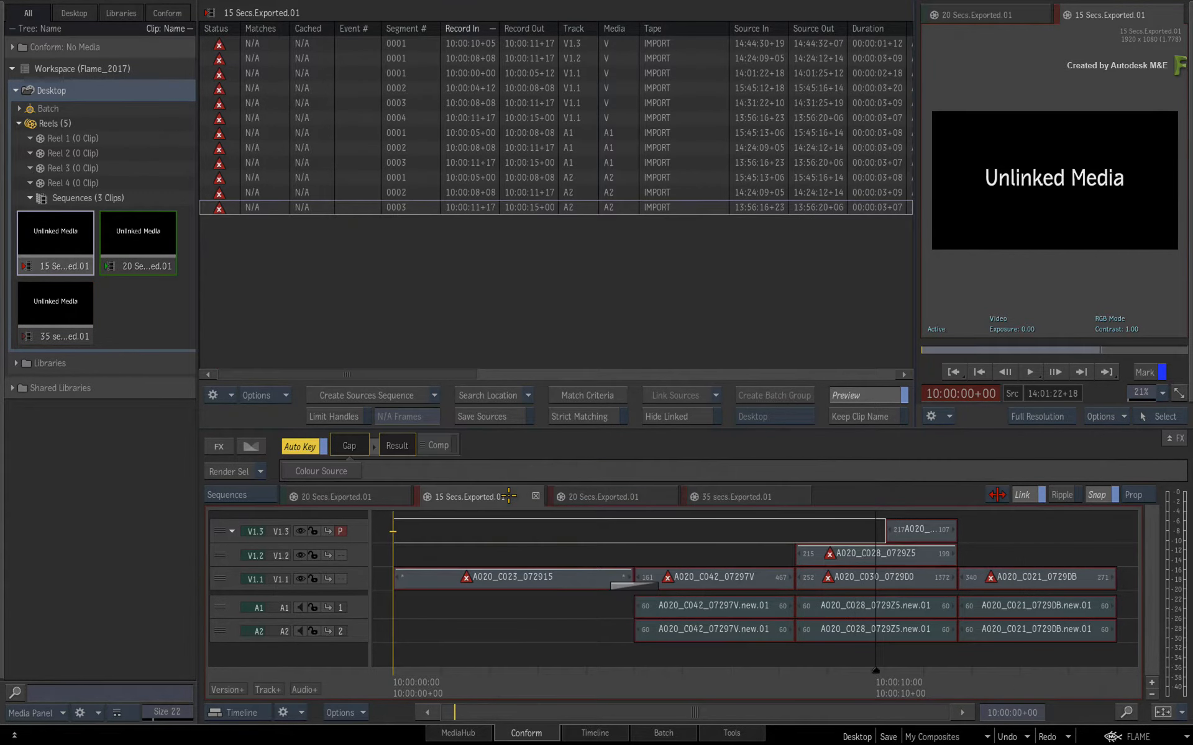
{"action": "left_click", "coordinate": [508, 579]}
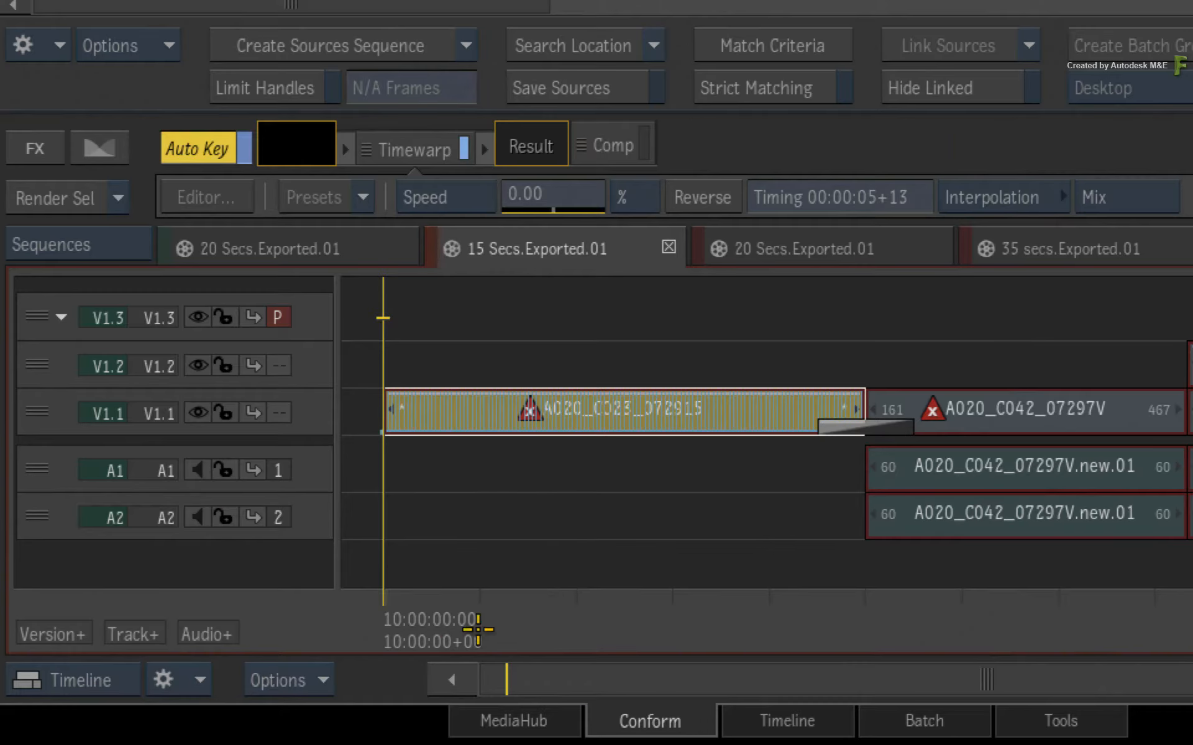
{"action": "left_click_drag", "start_coordinate": [477, 630], "coordinate": [825, 551]}
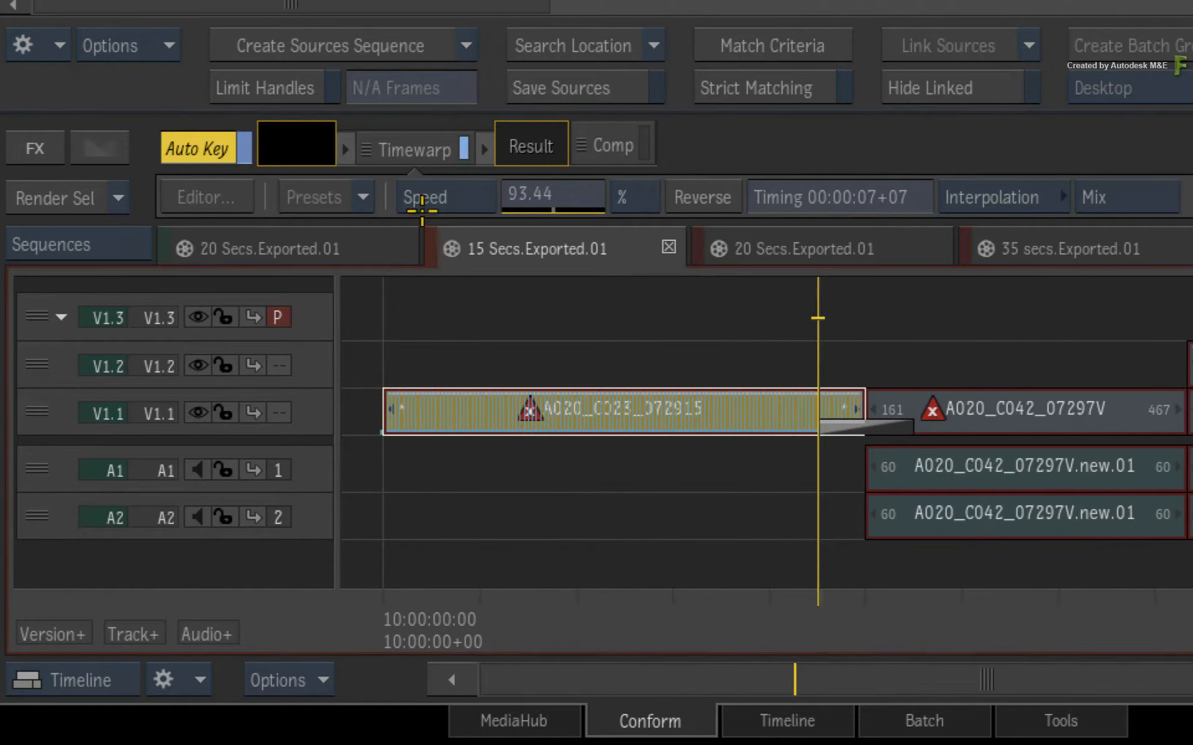
{"action": "left_click_drag", "start_coordinate": [809, 645], "coordinate": [384, 643]}
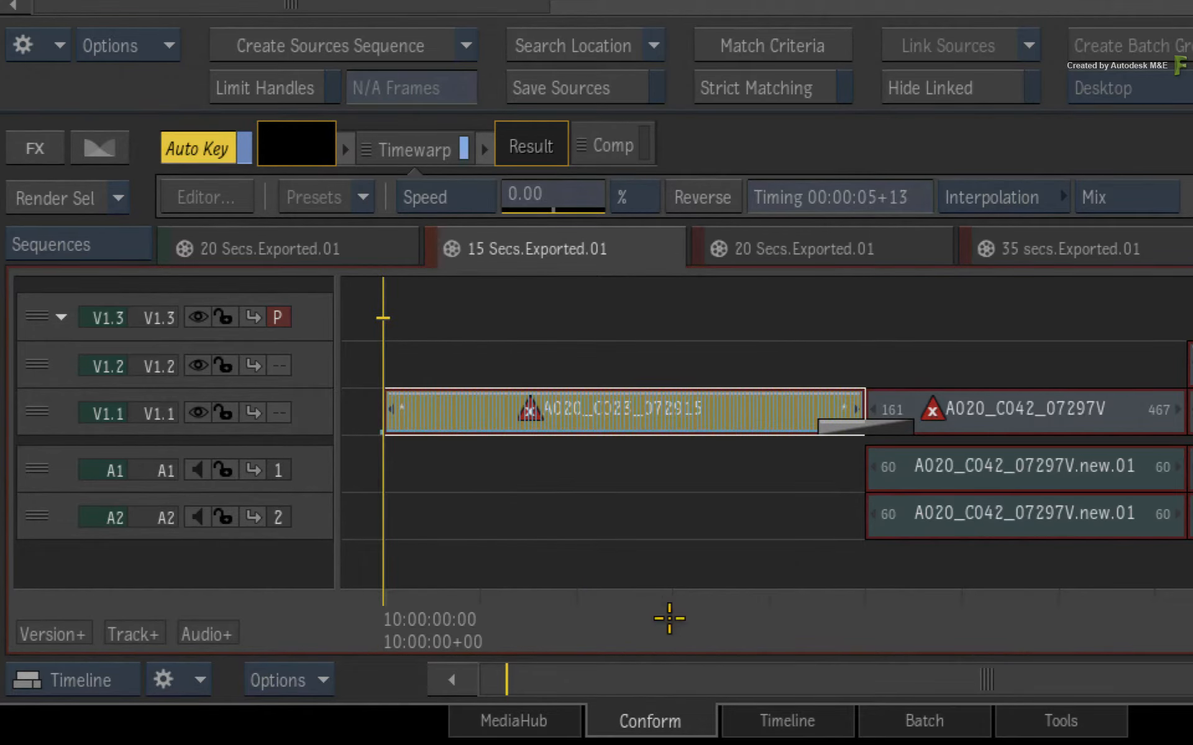
Step: Create a Sources Sequence from the exported sequences, starting from 35 secs.Exported.01
{"action": "left_click", "coordinate": [994, 247]}
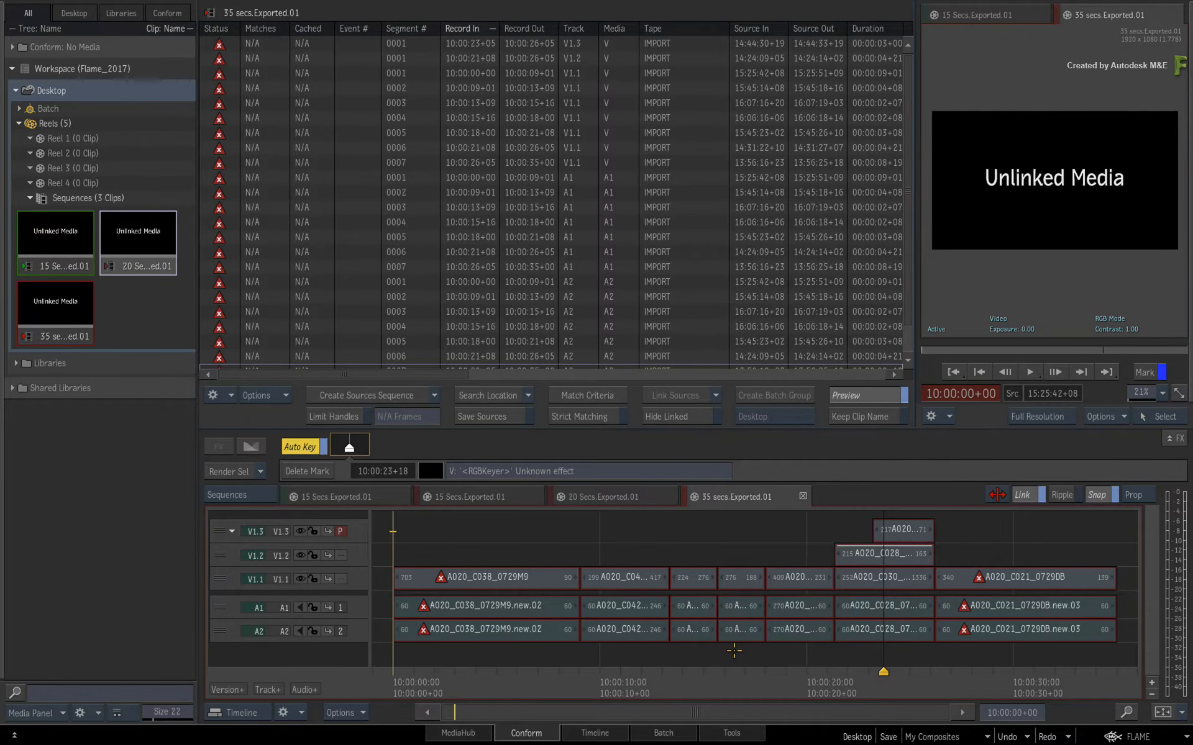
{"action": "left_click", "coordinate": [736, 654]}
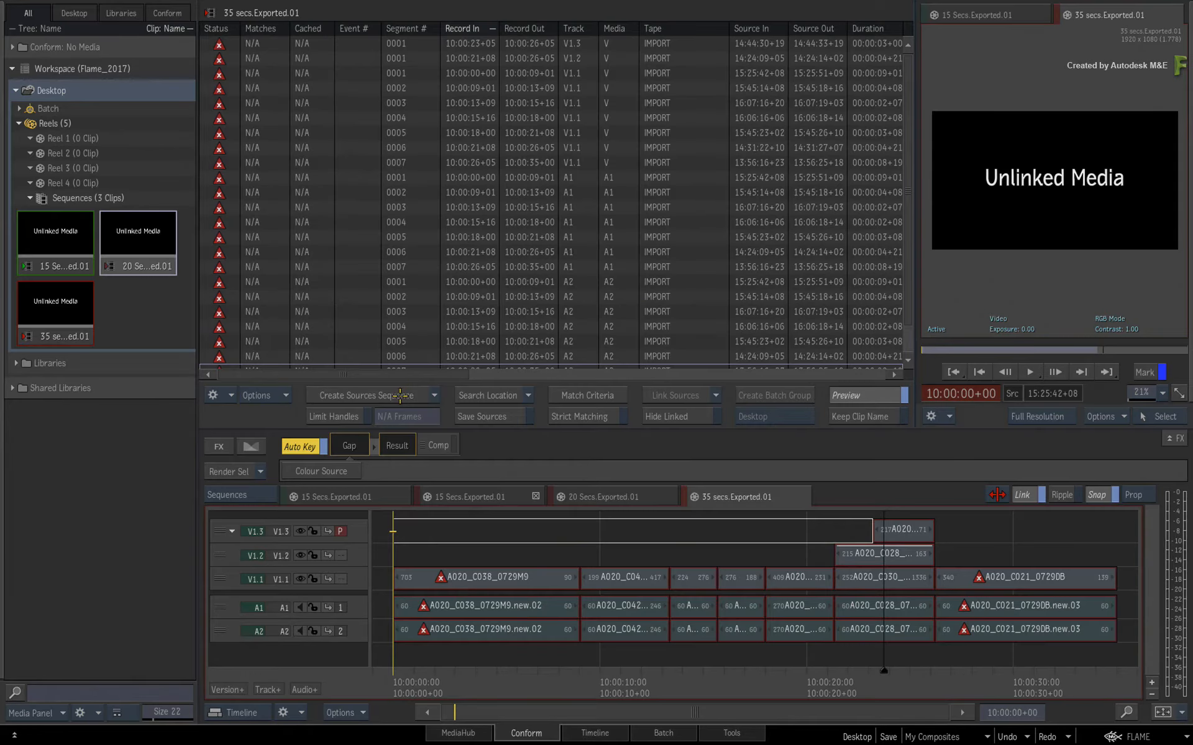
{"action": "left_click", "coordinate": [603, 410]}
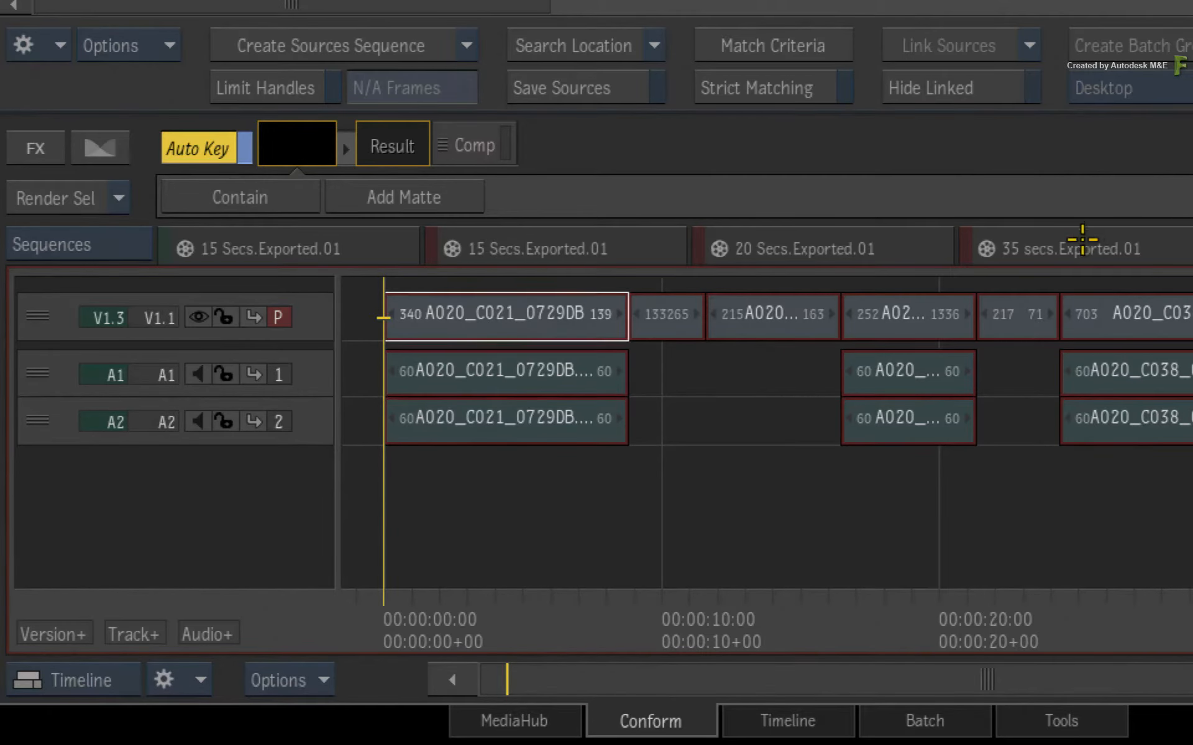
Step: Lock audio tracks A1 and A2 in the 35 secs, 20 Secs and 15 Secs exported sequences
{"action": "left_click", "coordinate": [1087, 236]}
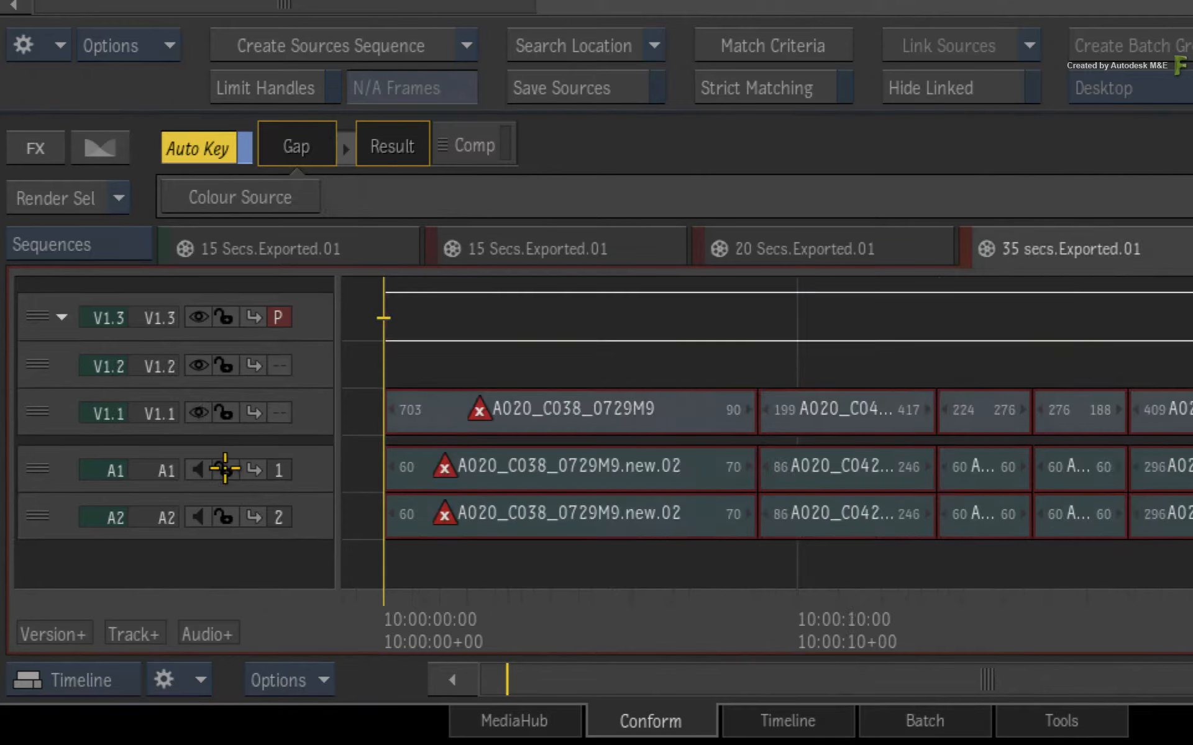
{"action": "left_click", "coordinate": [819, 249]}
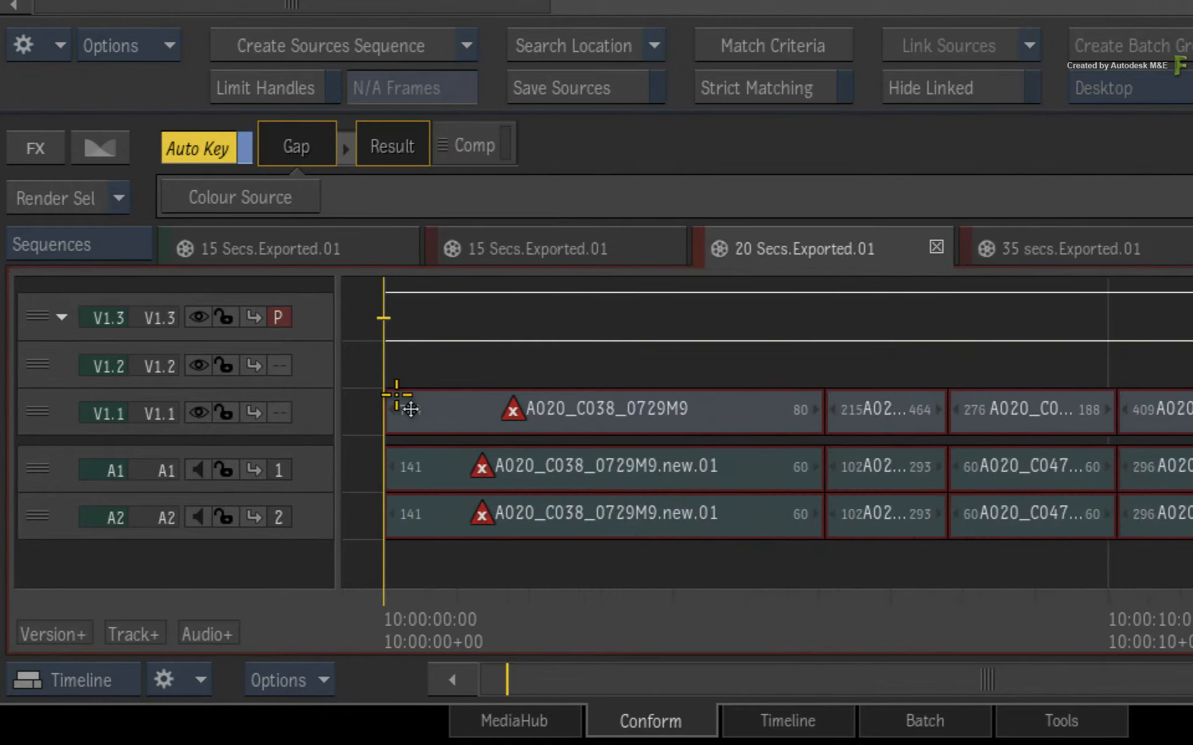
{"action": "left_click", "coordinate": [226, 471]}
{"action": "left_click", "coordinate": [226, 517]}
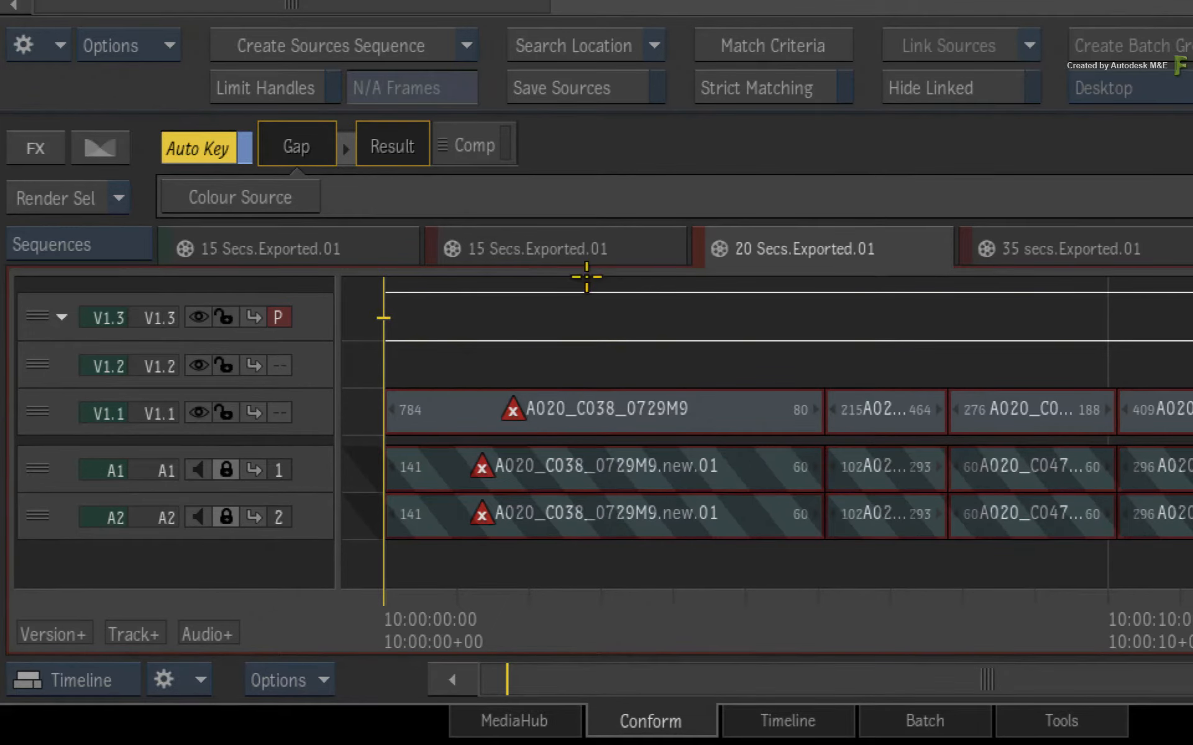
{"action": "left_click", "coordinate": [578, 250]}
{"action": "left_click", "coordinate": [226, 471]}
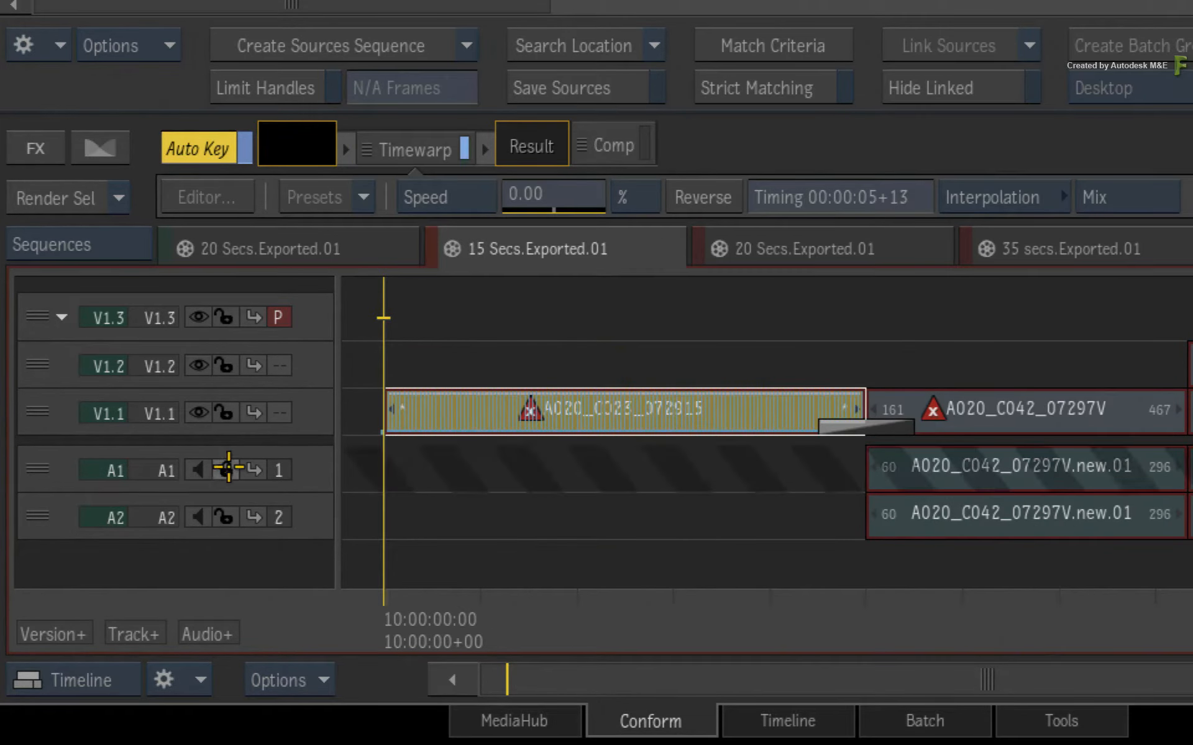
{"action": "left_click", "coordinate": [227, 515]}
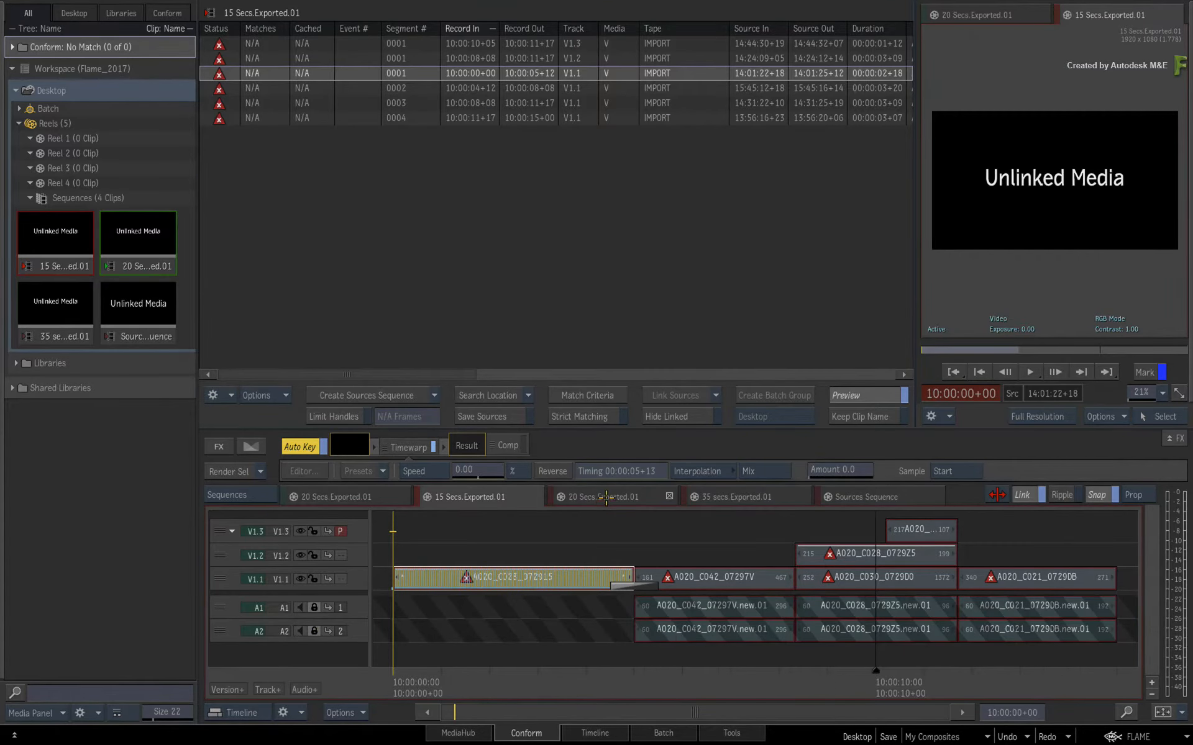
Step: Return to 35 secs.Exported.01 and toggle Filter Locked Tracks off and on again to compare the event list
{"action": "left_click", "coordinate": [605, 497]}
{"action": "left_click", "coordinate": [745, 495]}
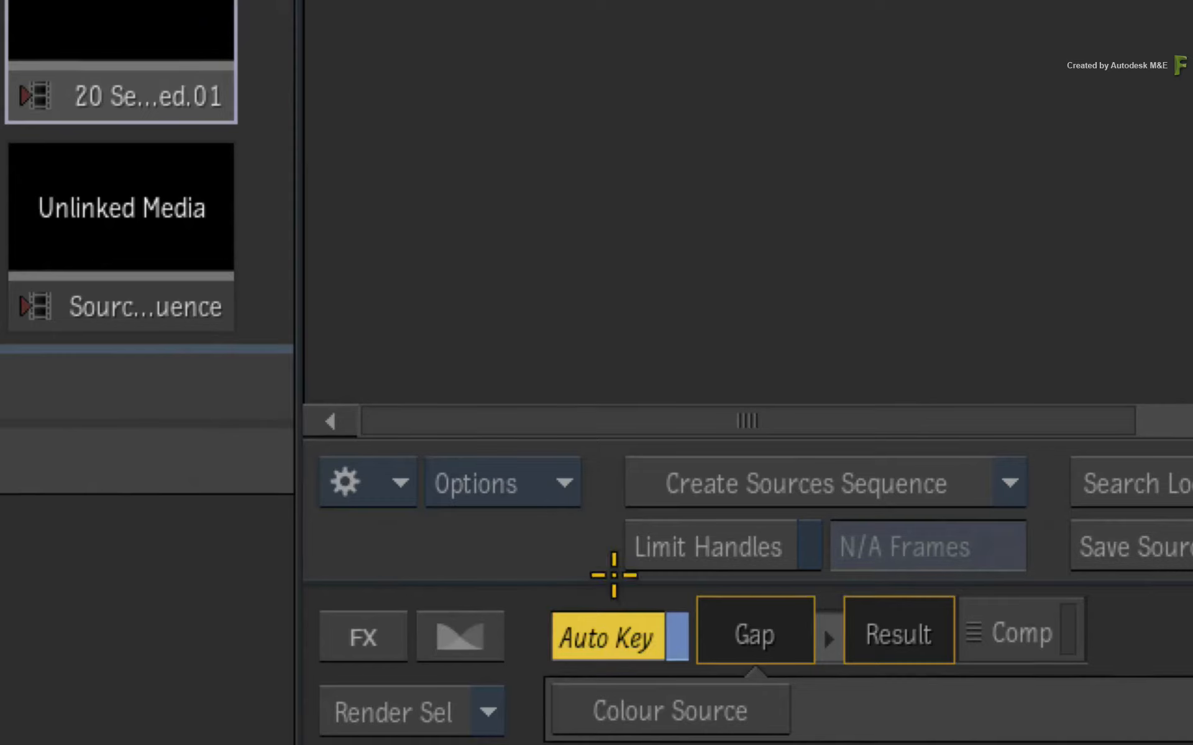
{"action": "left_click", "coordinate": [556, 484]}
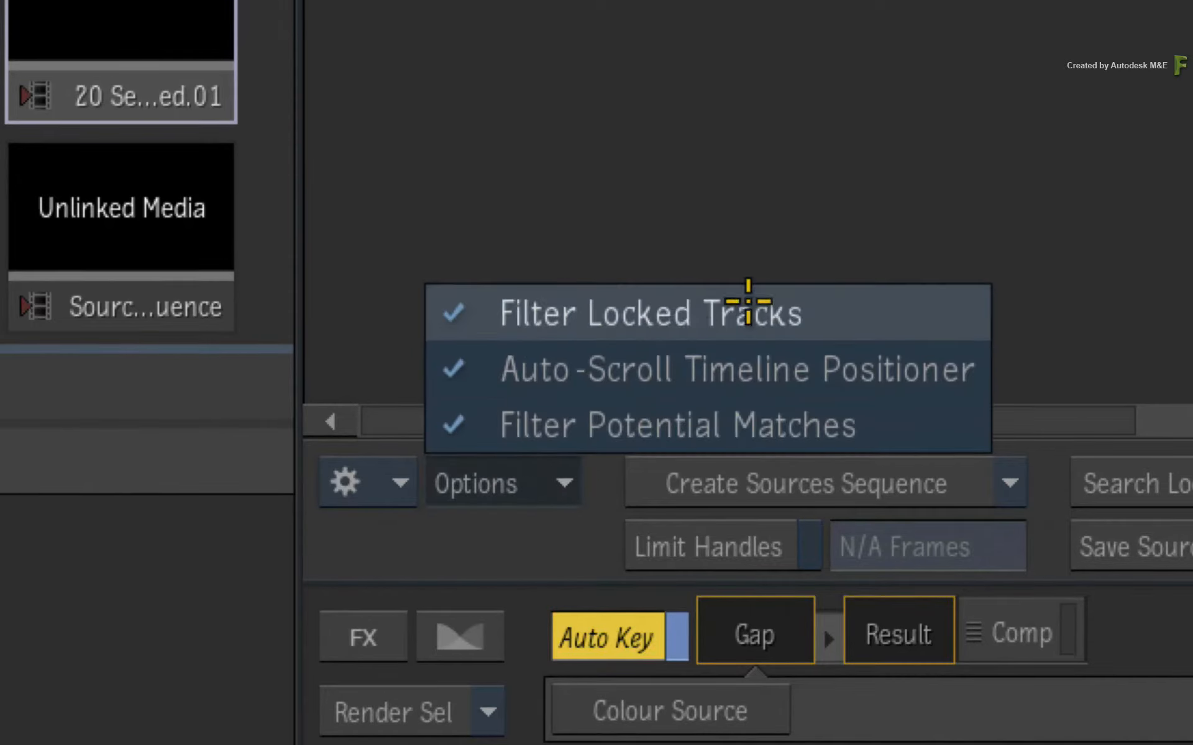
{"action": "left_click", "coordinate": [846, 320]}
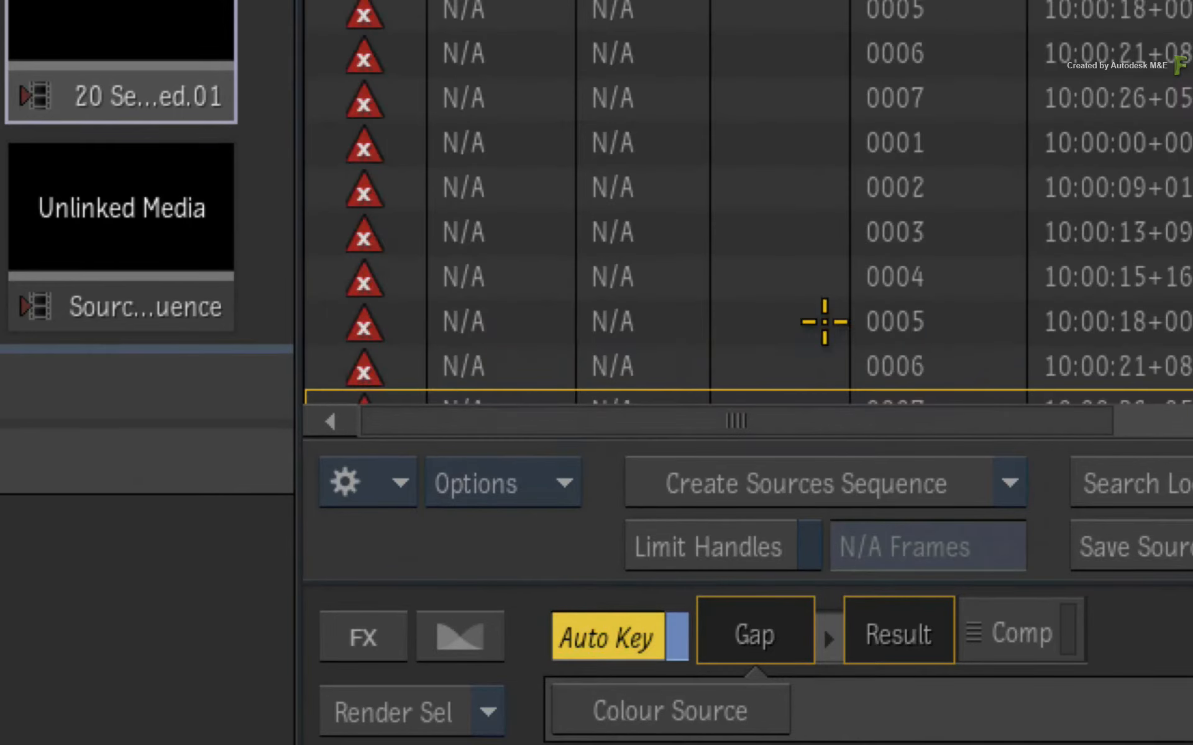
{"action": "left_click", "coordinate": [567, 472]}
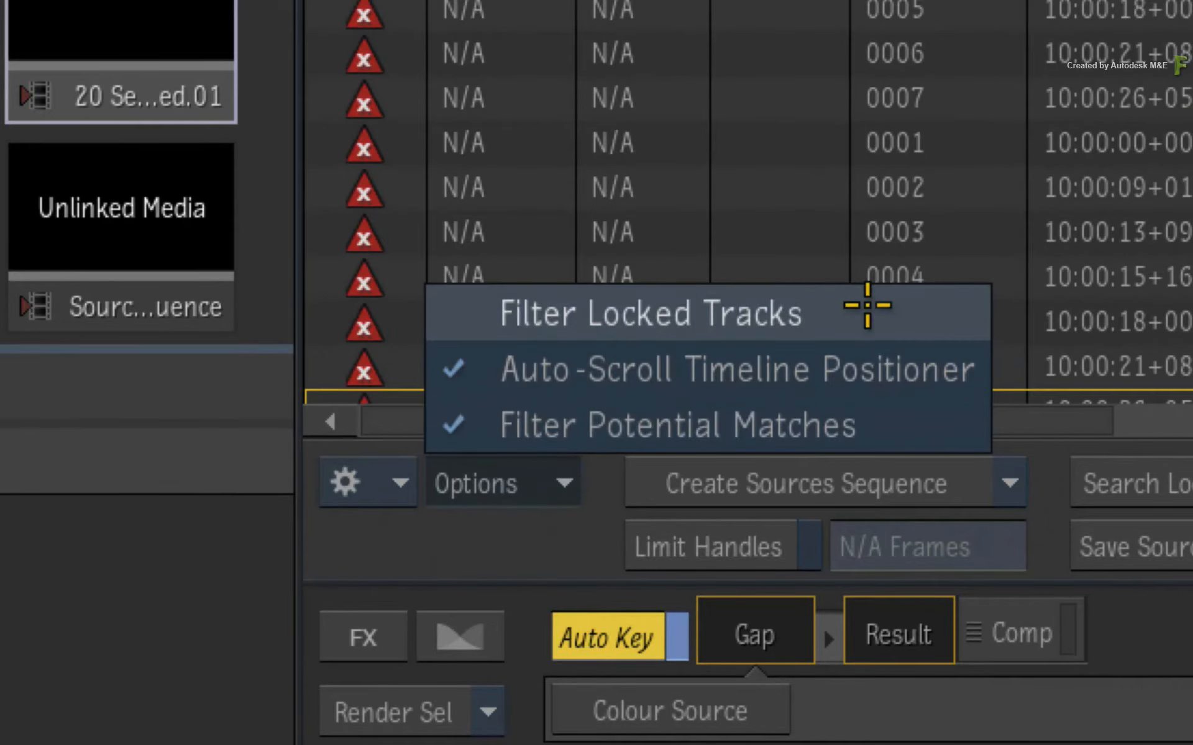
{"action": "left_click", "coordinate": [857, 304]}
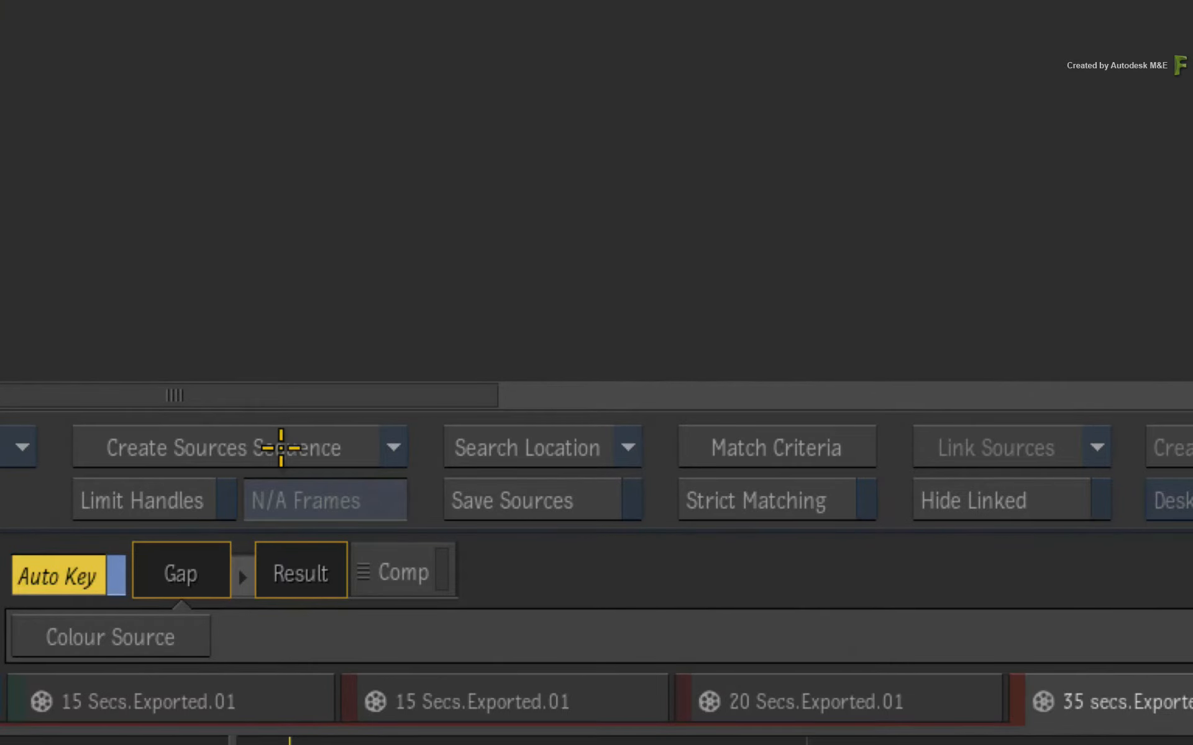
Step: Create the Sources Sequence again without the locked audio tracks, overwriting the existing one in the reel group
{"action": "left_click", "coordinate": [280, 447]}
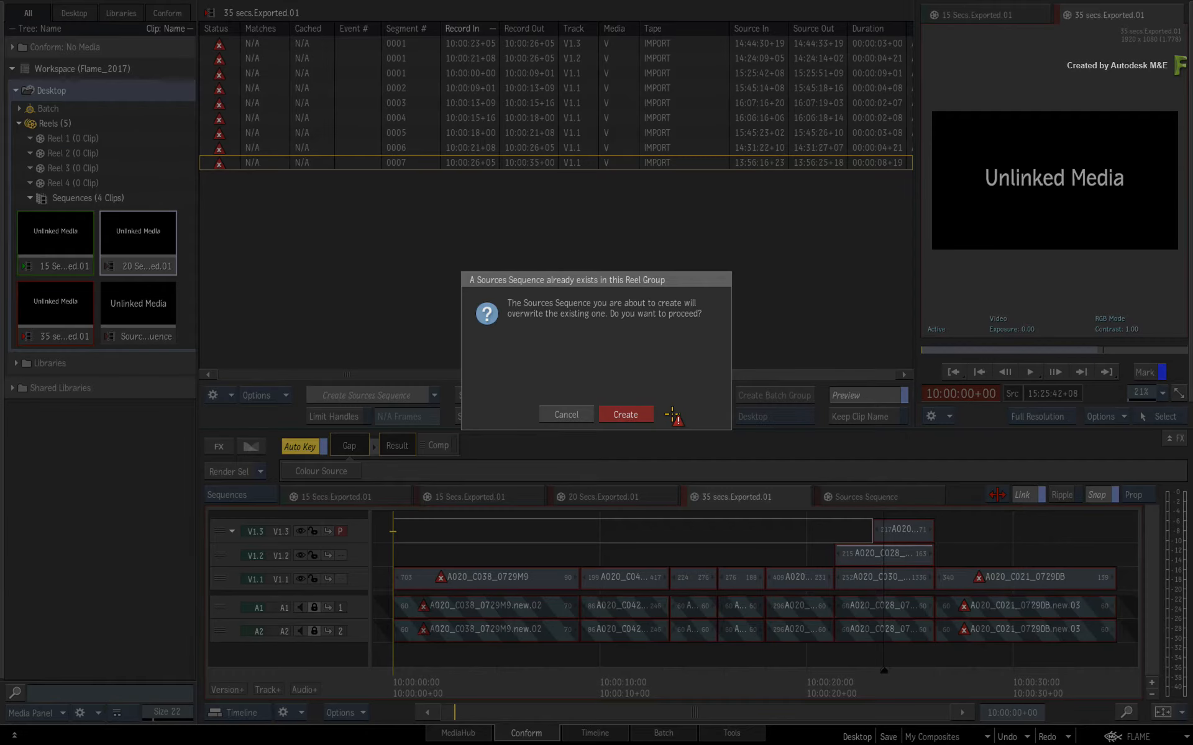
{"action": "left_click", "coordinate": [633, 414]}
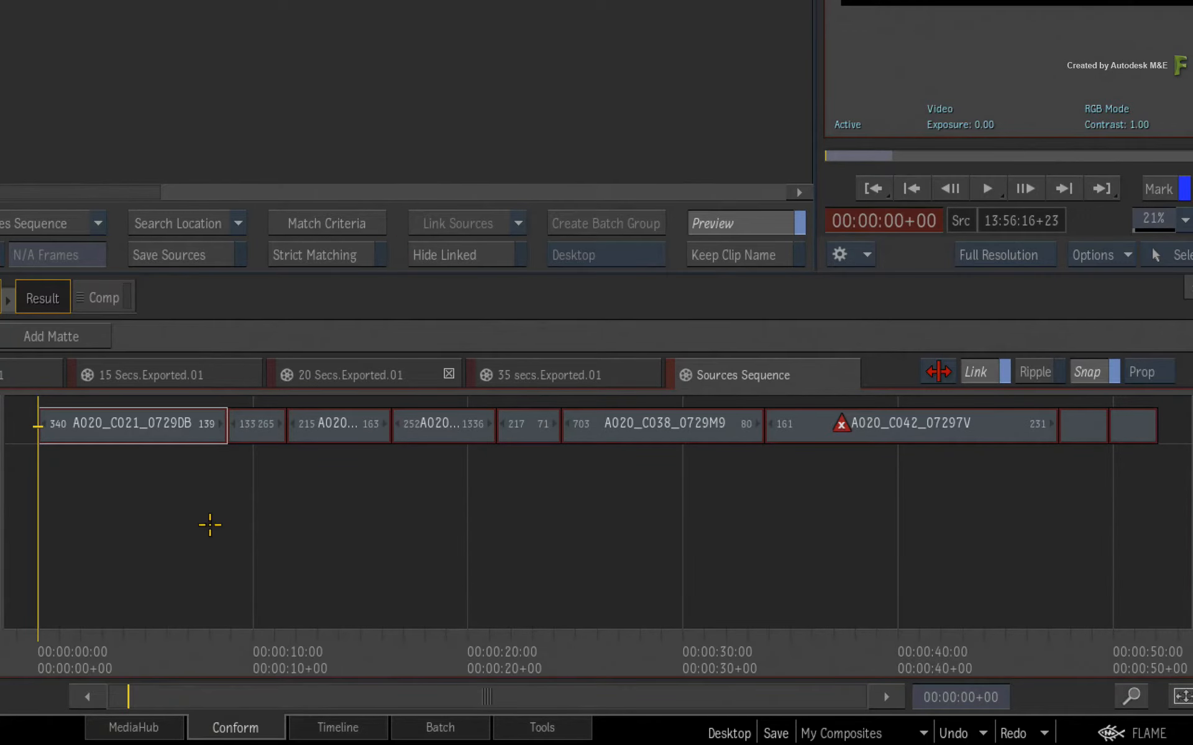
{"action": "left_click_drag", "start_coordinate": [54, 647], "coordinate": [49, 560]}
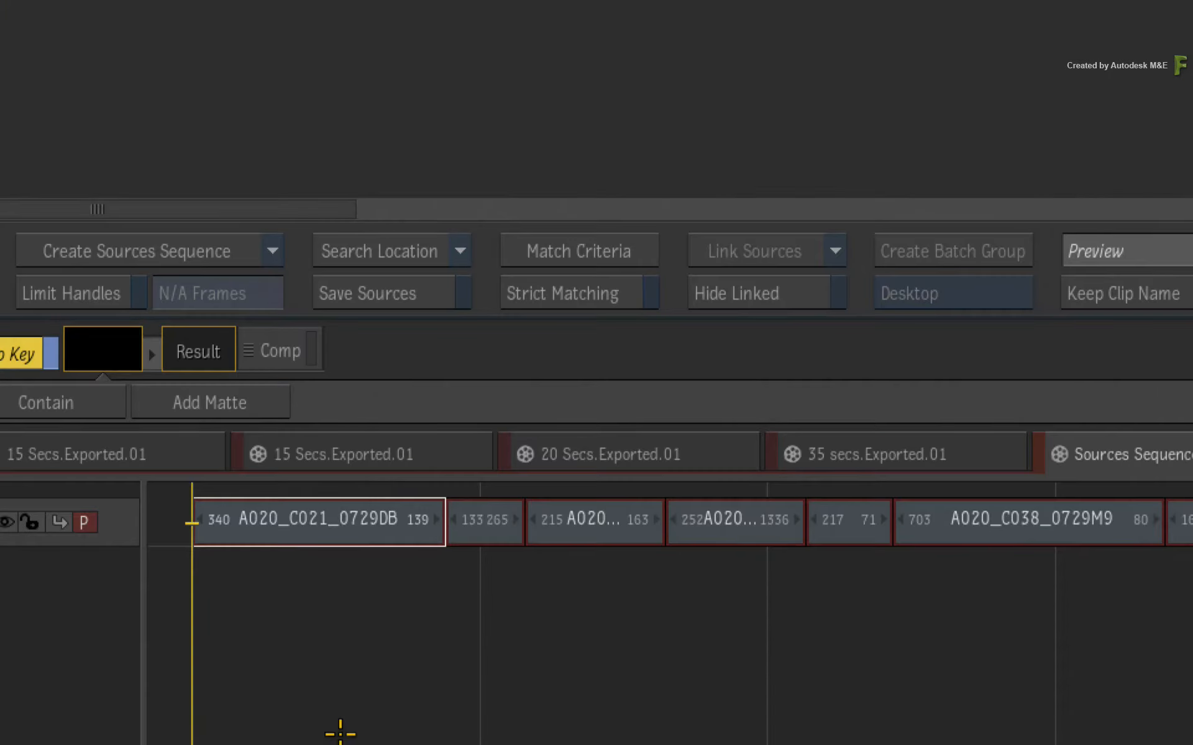
Step: Set the media search location to the Media folder inside Connected_Conform
{"action": "left_click", "coordinate": [407, 245]}
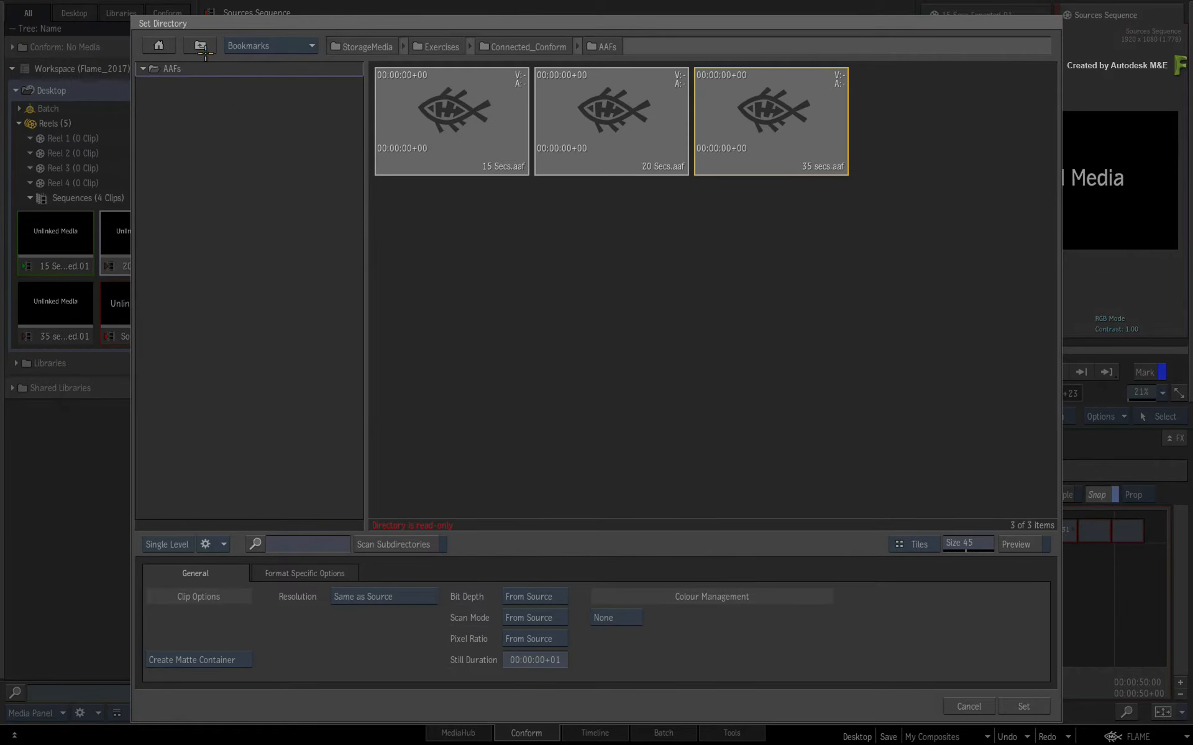
{"action": "left_click", "coordinate": [200, 46]}
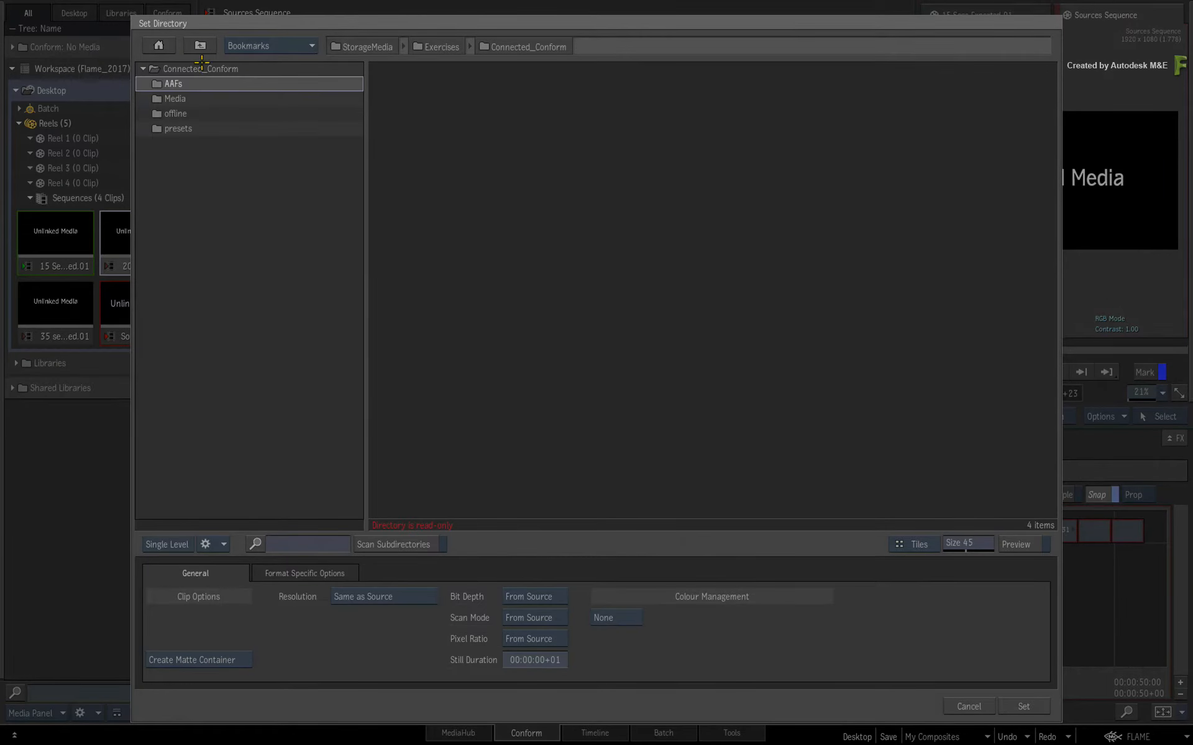
{"action": "left_click", "coordinate": [197, 97]}
{"action": "double_click", "coordinate": [200, 98]}
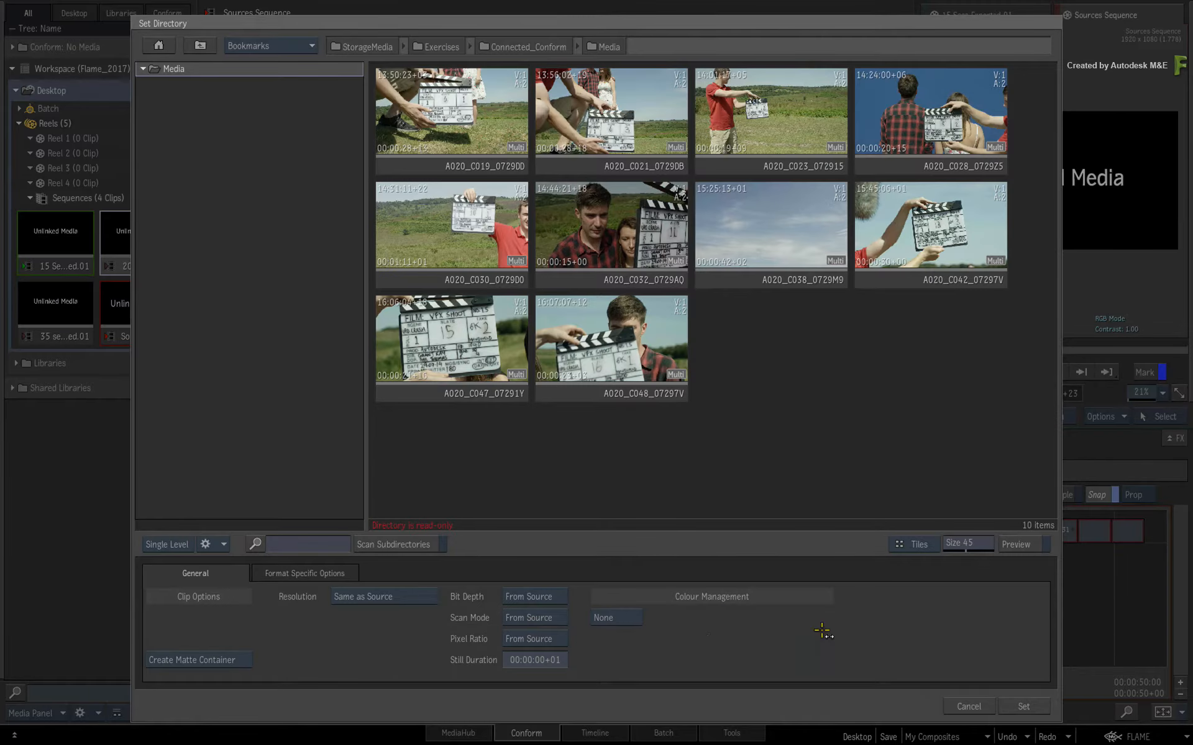
{"action": "left_click", "coordinate": [1023, 707]}
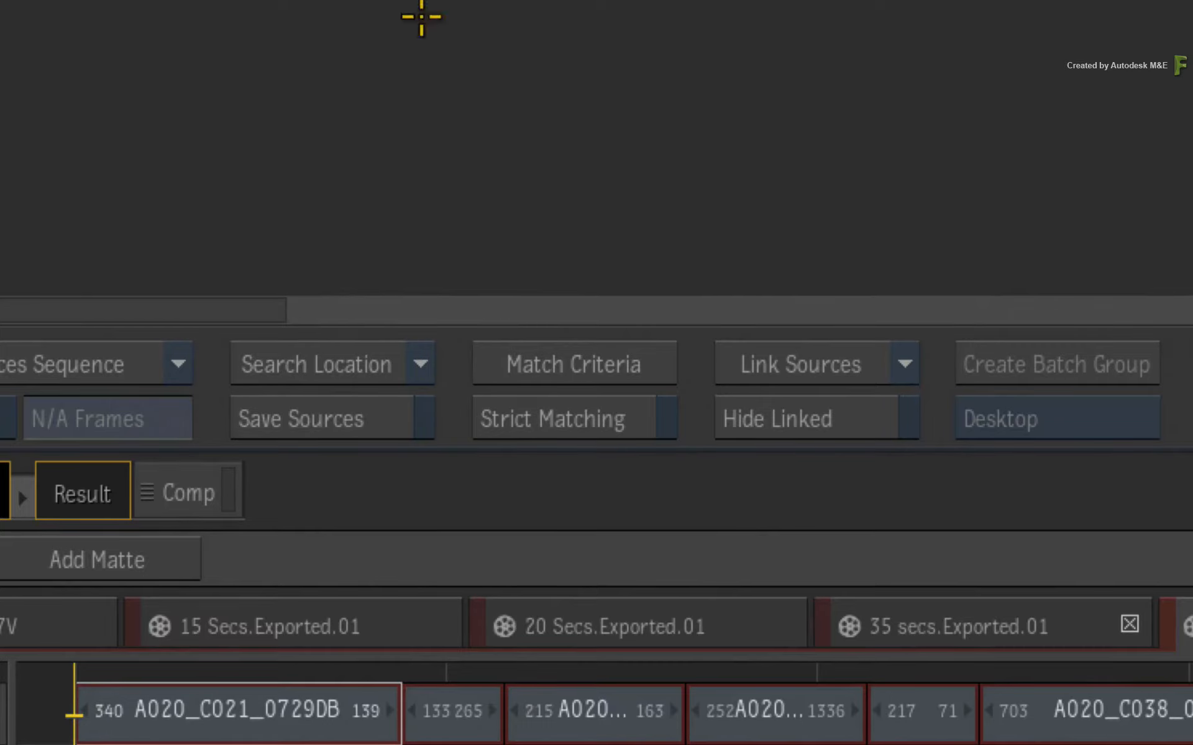
Step: Set the match criteria to Source Timecode and File Name, leaving Tape out
{"action": "left_click", "coordinate": [548, 369]}
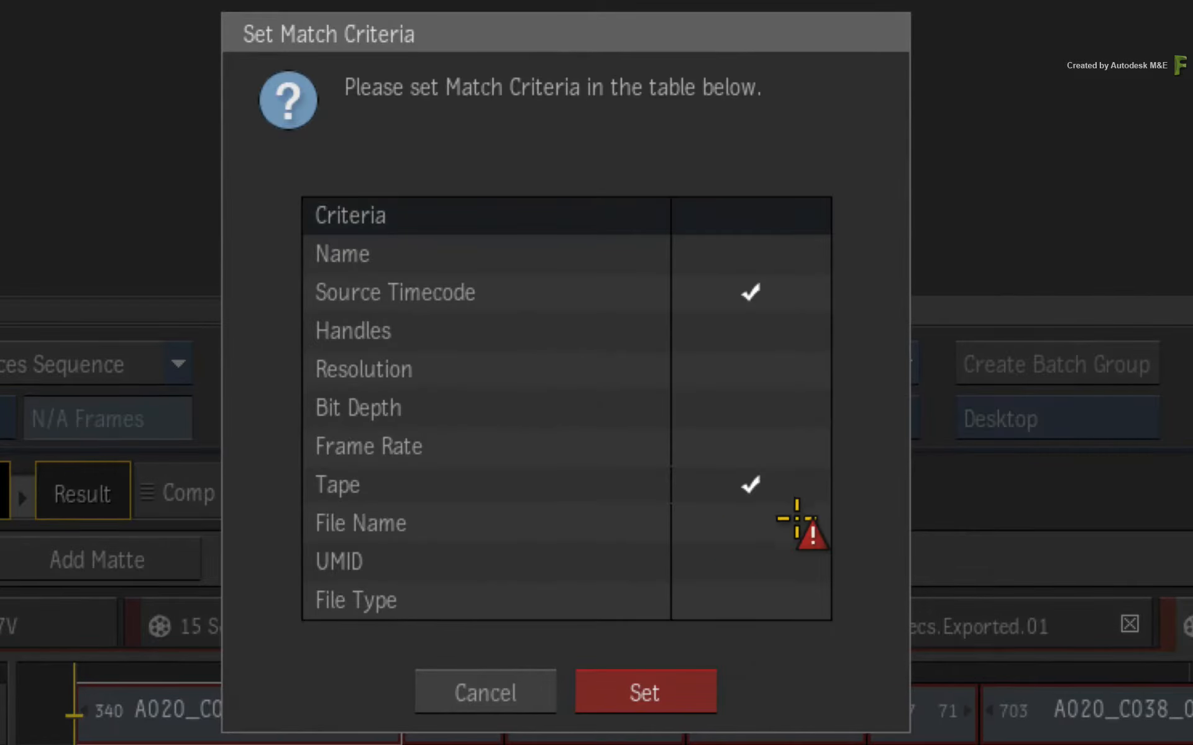
{"action": "left_click", "coordinate": [755, 487]}
{"action": "left_click", "coordinate": [756, 521]}
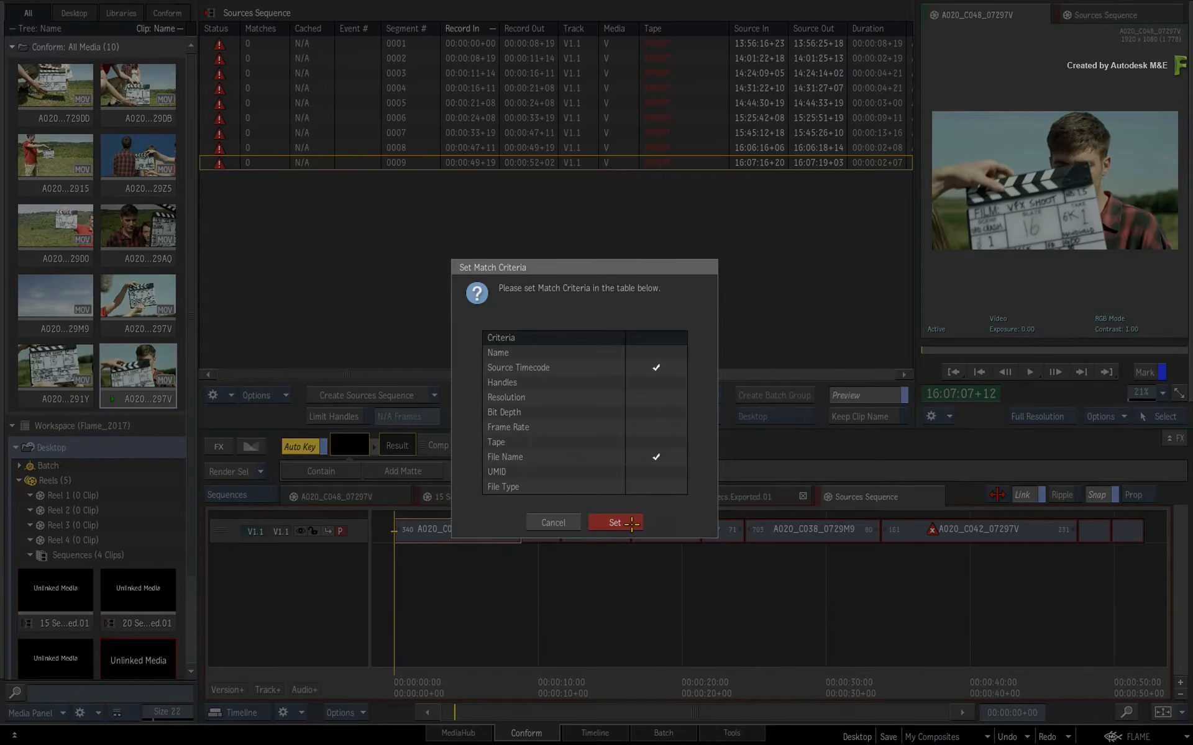
{"action": "left_click", "coordinate": [633, 523]}
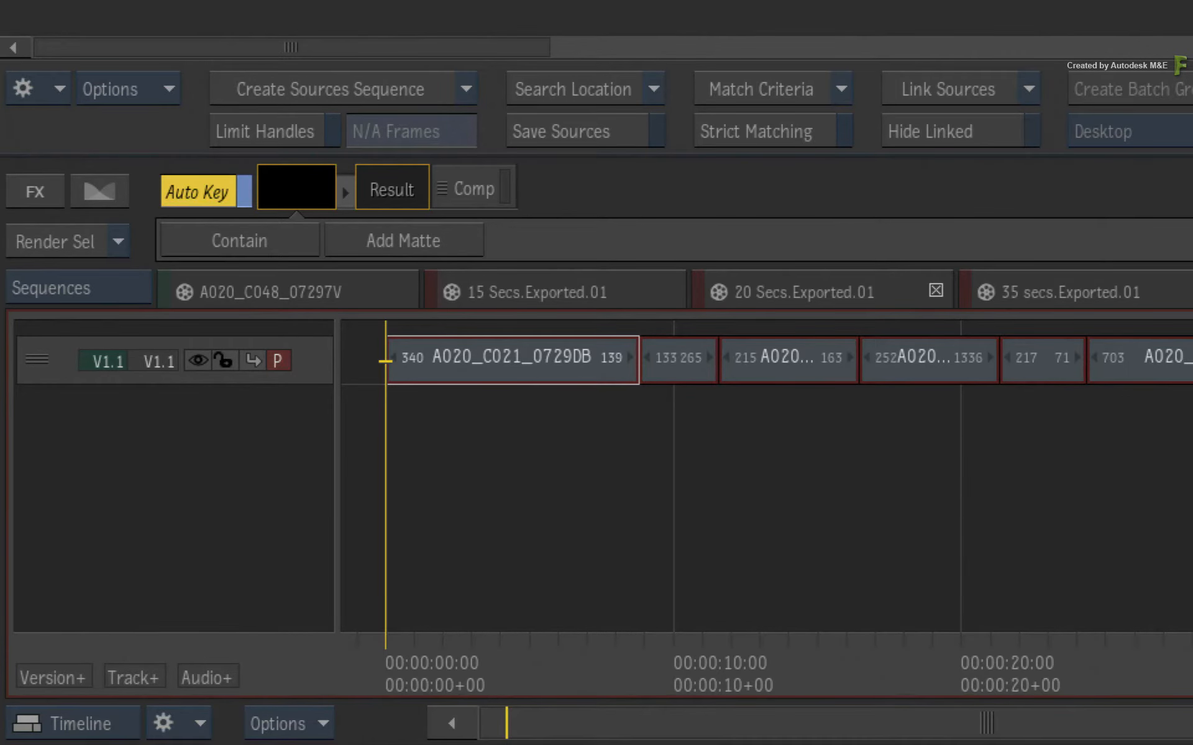
Step: Enable Save Sources, link the Sources Sequence to its matched media, and collapse the Conform media folder and the Sources reel
{"action": "left_click", "coordinate": [587, 132]}
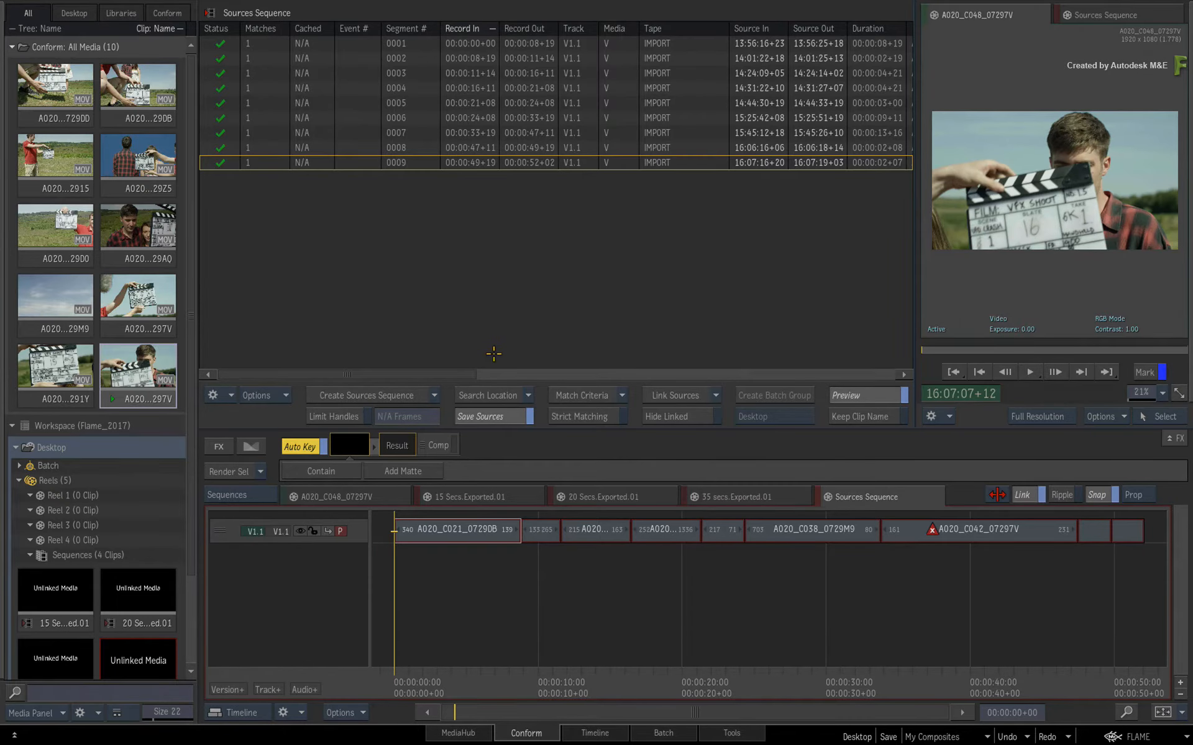
{"action": "left_click", "coordinate": [674, 394]}
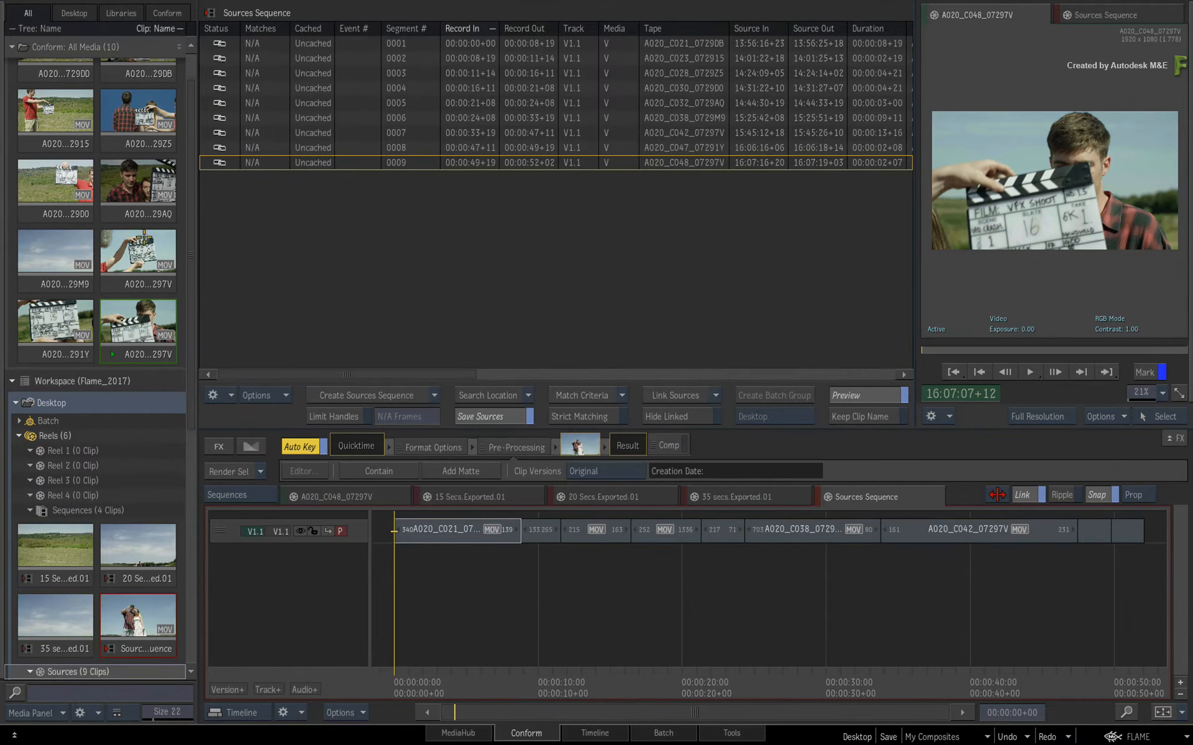
{"action": "left_click", "coordinate": [11, 47]}
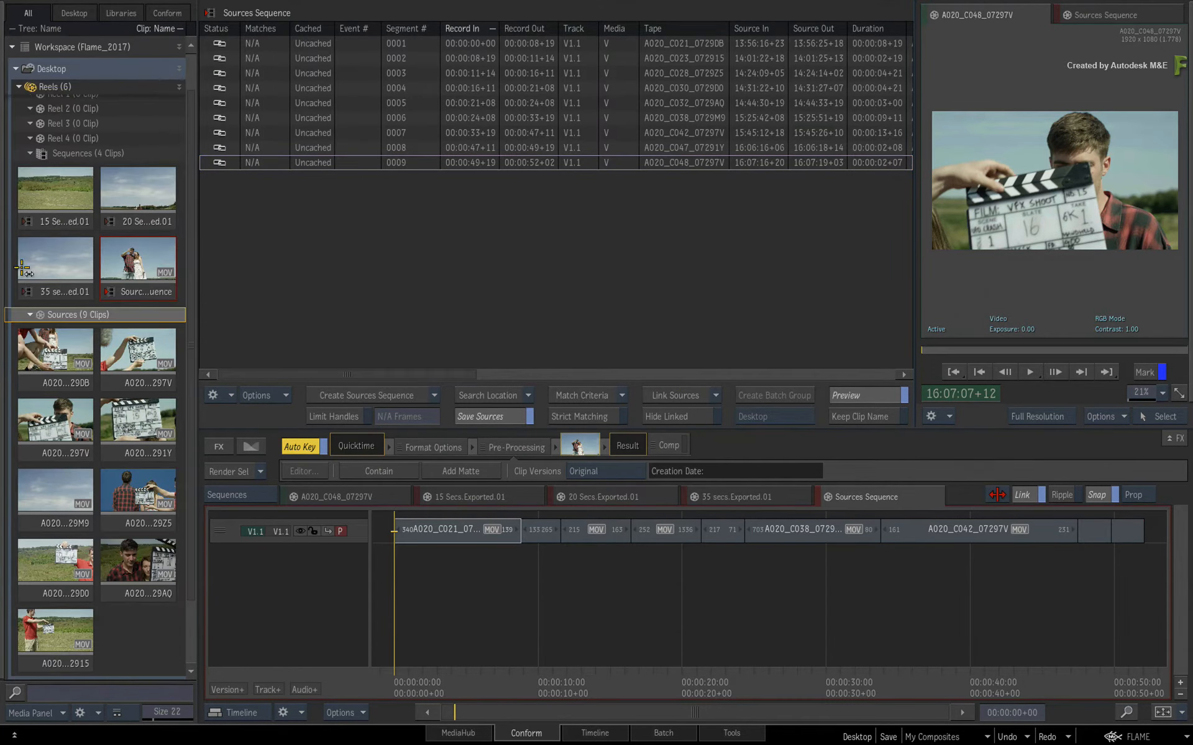
{"action": "left_click", "coordinate": [29, 315]}
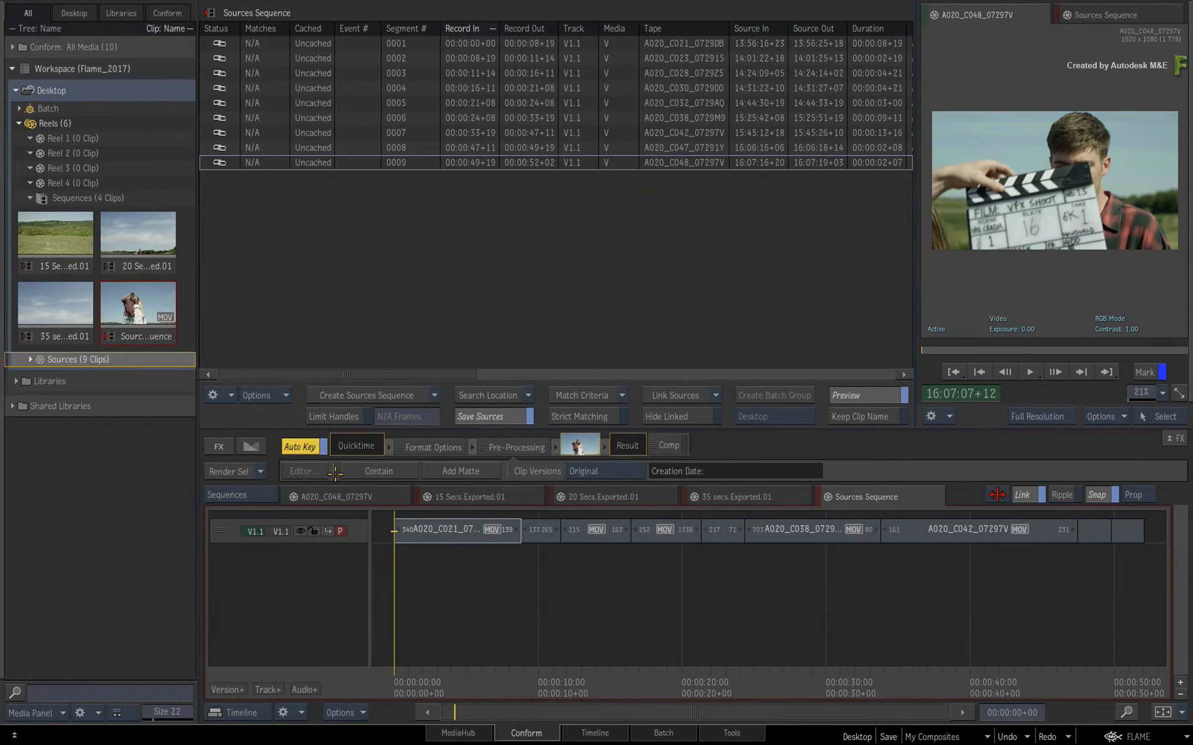
Step: Scrub through the 15, 20 and 35 second sequences to check that their video segments show the linked camera media
{"action": "left_click", "coordinate": [766, 497]}
{"action": "left_click", "coordinate": [618, 497]}
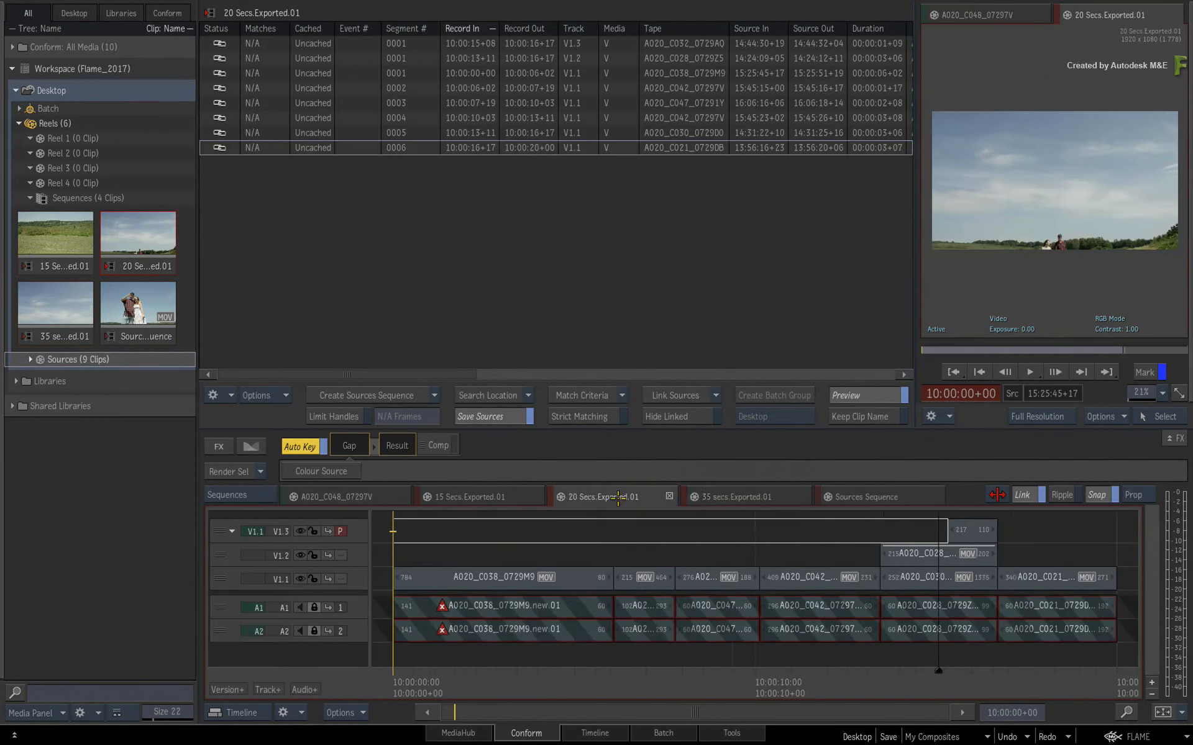
{"action": "left_click", "coordinate": [489, 495]}
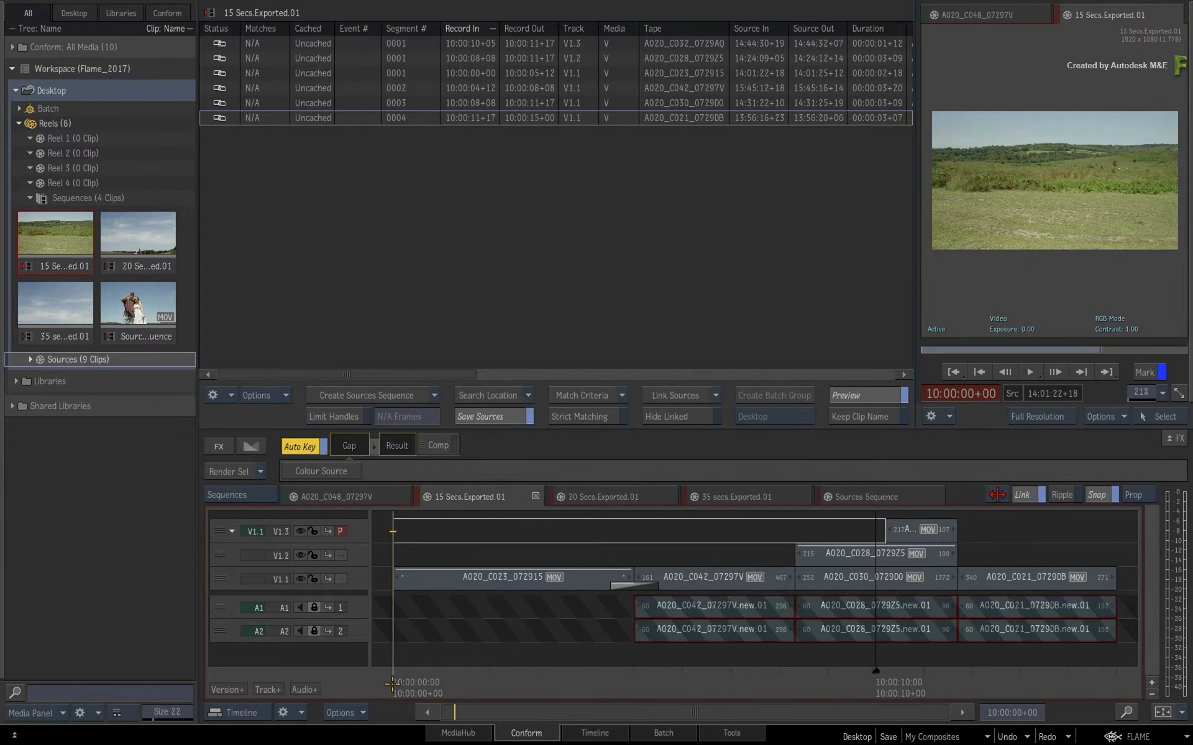
{"action": "left_click_drag", "start_coordinate": [393, 683], "coordinate": [709, 633]}
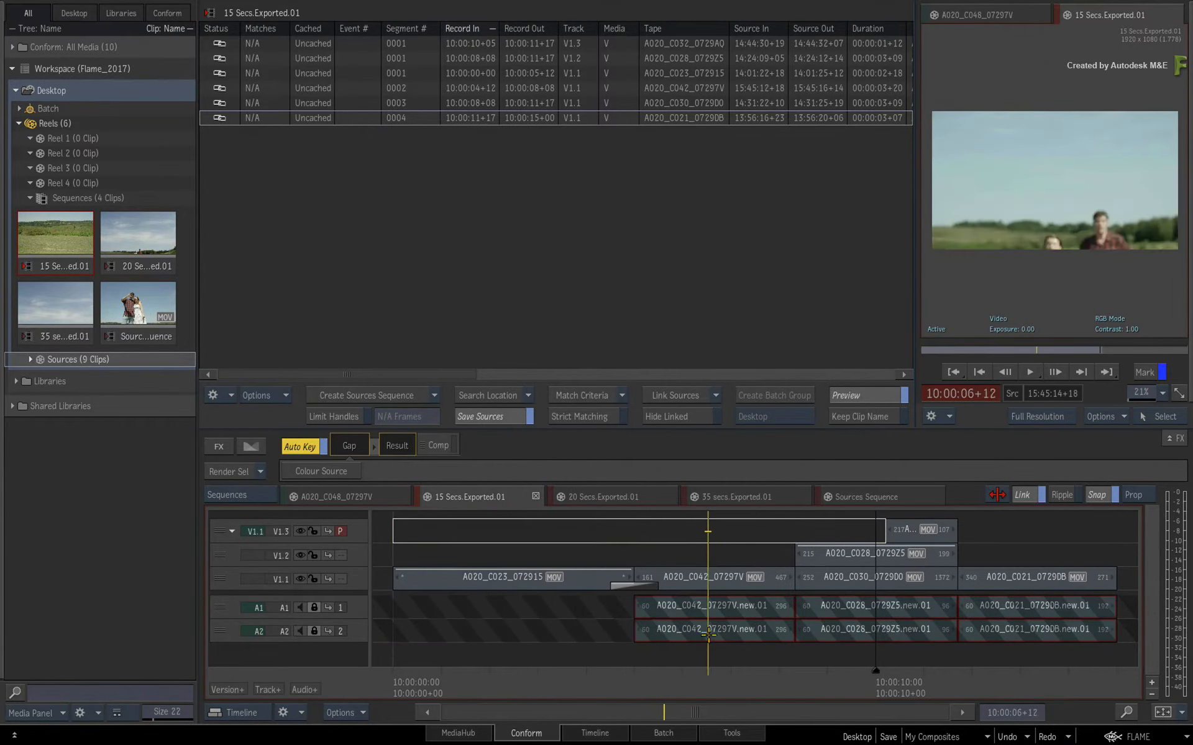
{"action": "left_click", "coordinate": [612, 497]}
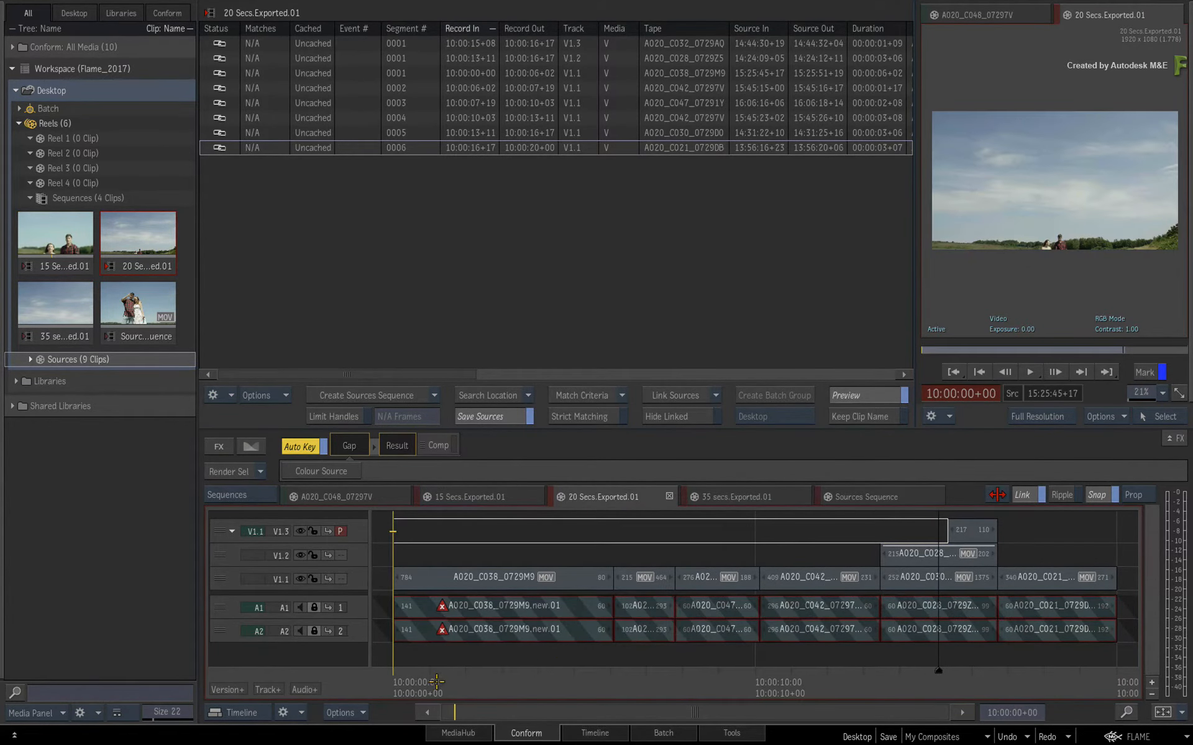
{"action": "left_click_drag", "start_coordinate": [437, 681], "coordinate": [690, 615]}
{"action": "left_click", "coordinate": [755, 500]}
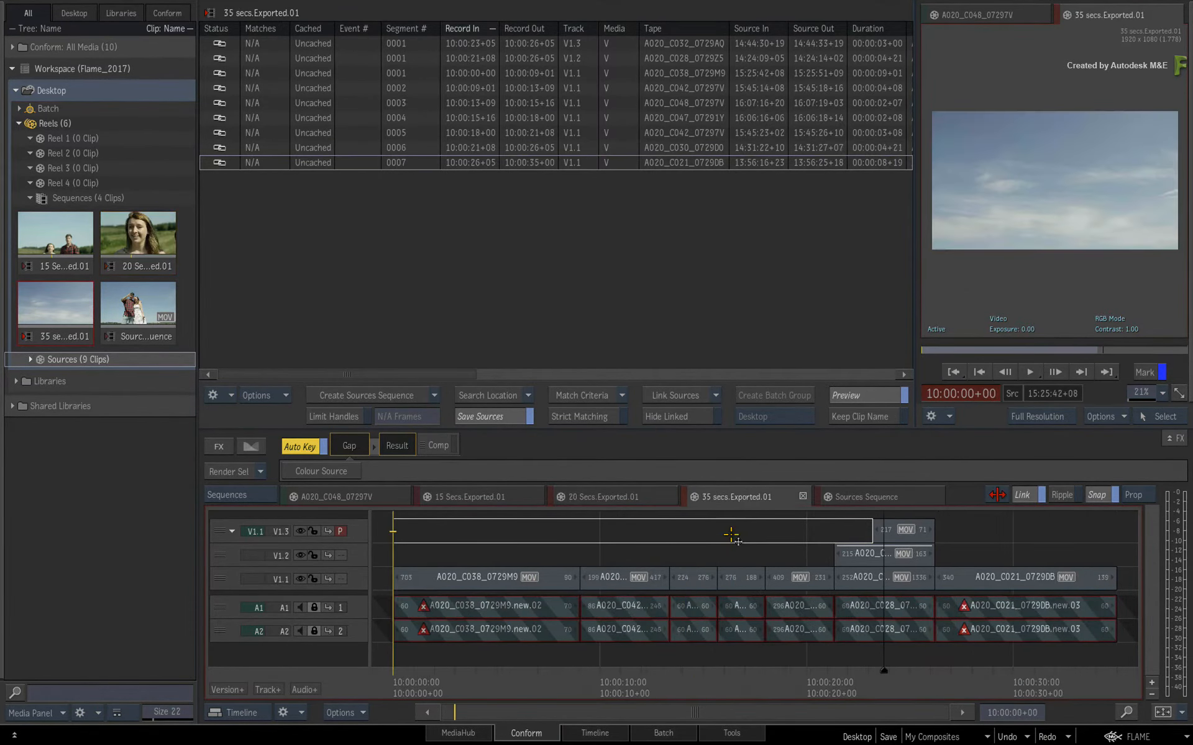
{"action": "left_click_drag", "start_coordinate": [499, 681], "coordinate": [608, 659]}
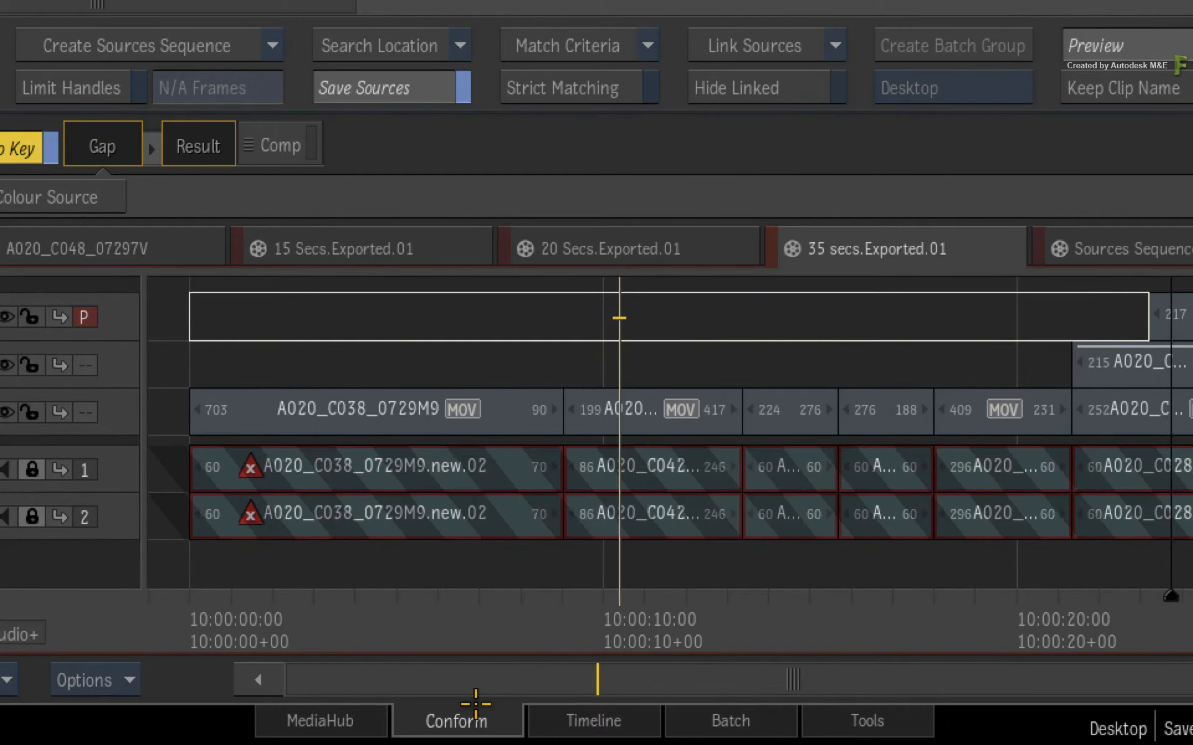
Step: Import off-line_15_secs, off-line_20_secs and off-line_35_secs from the Connected_Conform offline folder into Reel 1
{"action": "left_click", "coordinate": [329, 722]}
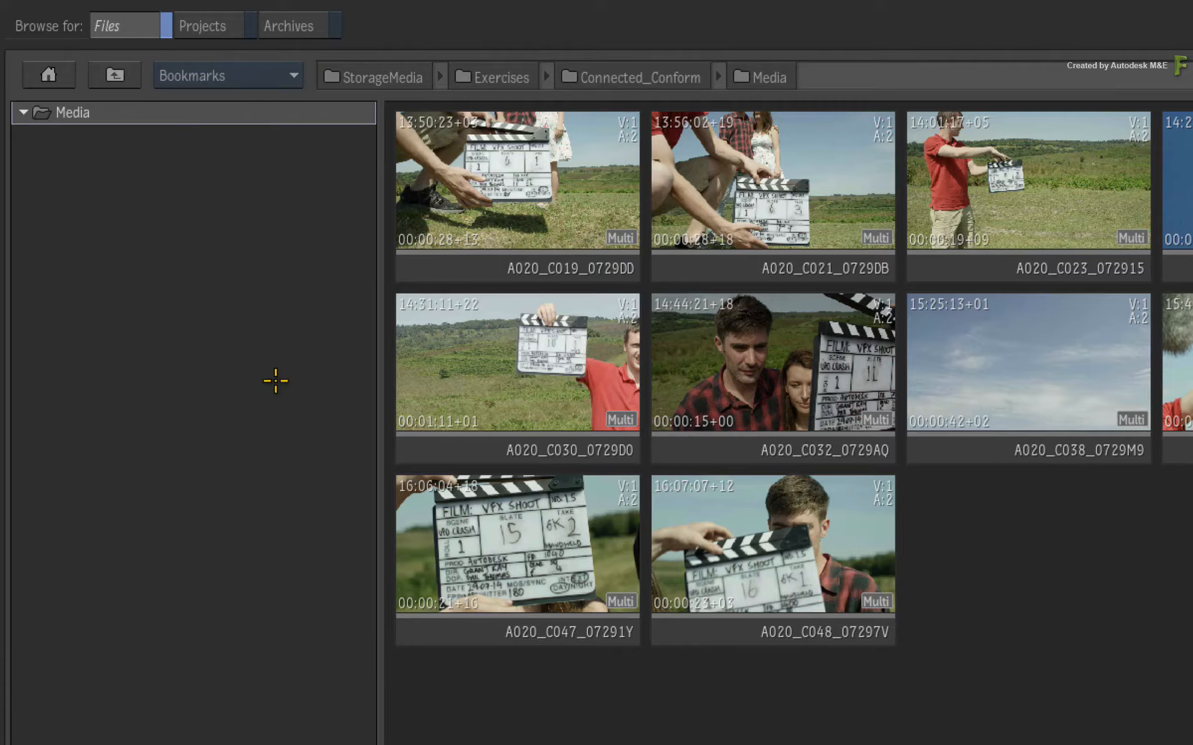
{"action": "left_click", "coordinate": [110, 75]}
{"action": "double_click", "coordinate": [91, 188]}
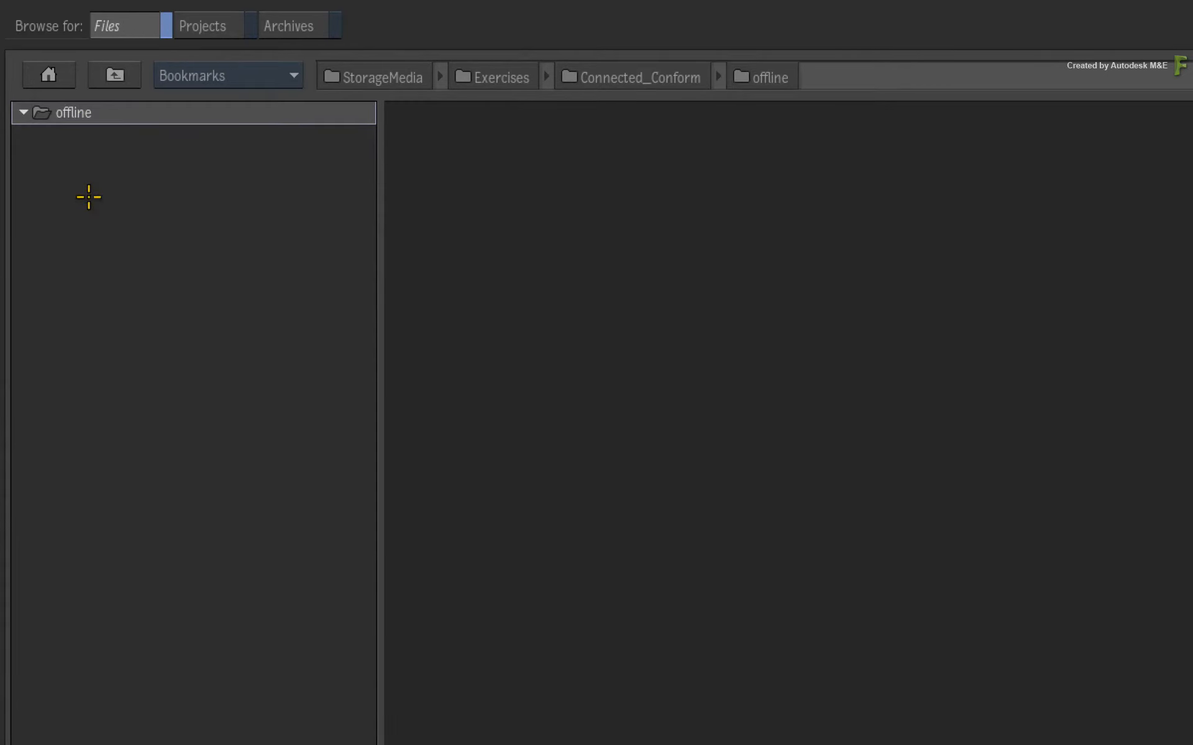
{"action": "left_click", "coordinate": [528, 205]}
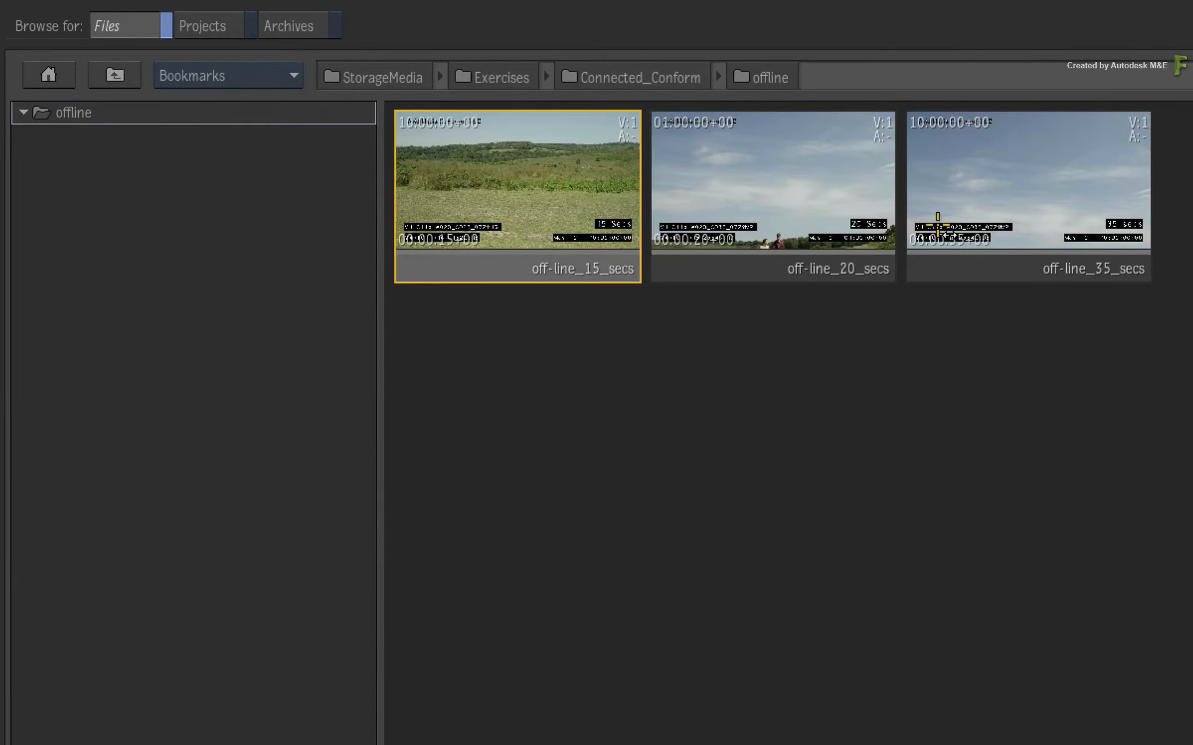
{"action": "left_click", "coordinate": [1075, 181], "text": "shift"}
{"action": "left_click_drag", "start_coordinate": [1075, 181], "coordinate": [253, 299]}
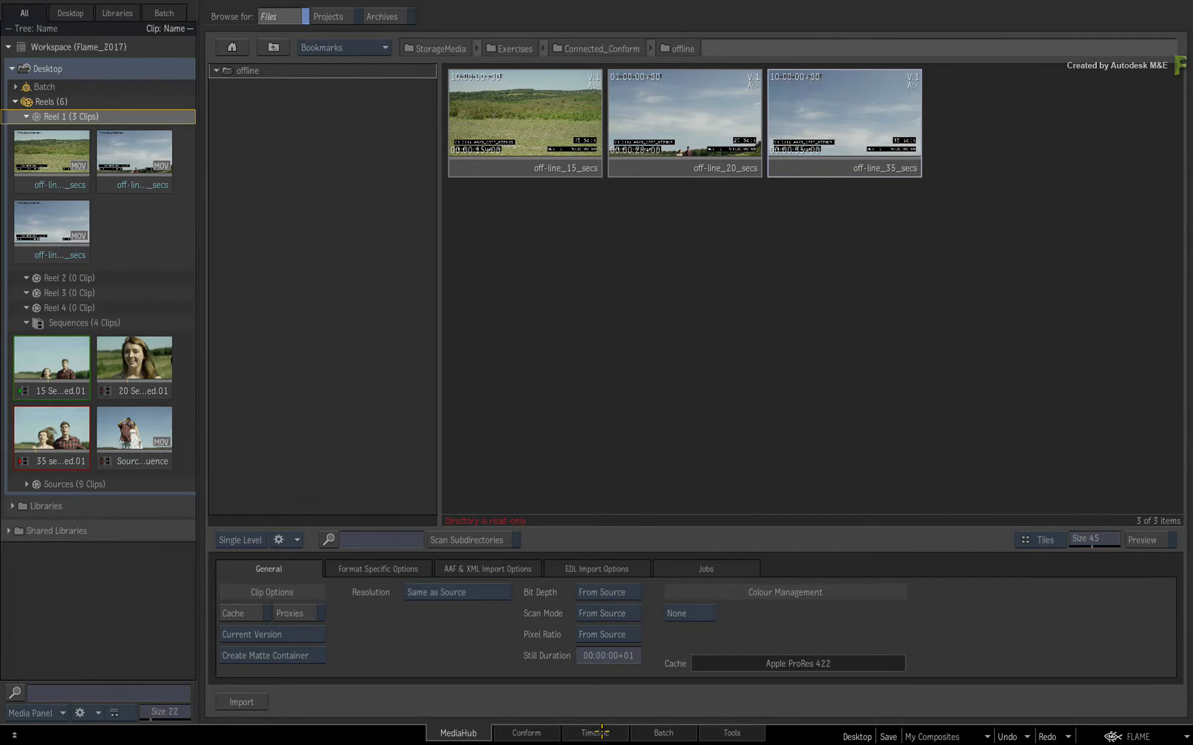
Step: In the timeline, add a new version to the 15 second sequence and place off-line_15_secs on V2.1 at 10:00:00+00
{"action": "left_click", "coordinate": [602, 733]}
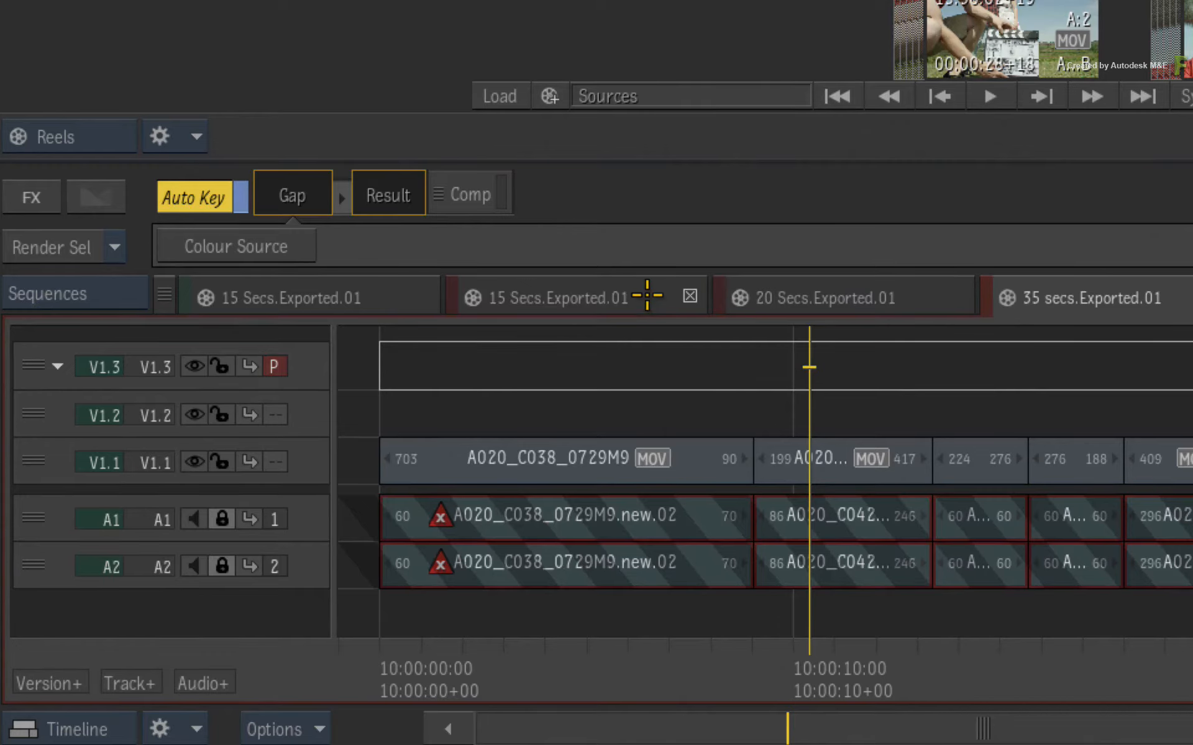
{"action": "left_click", "coordinate": [647, 295]}
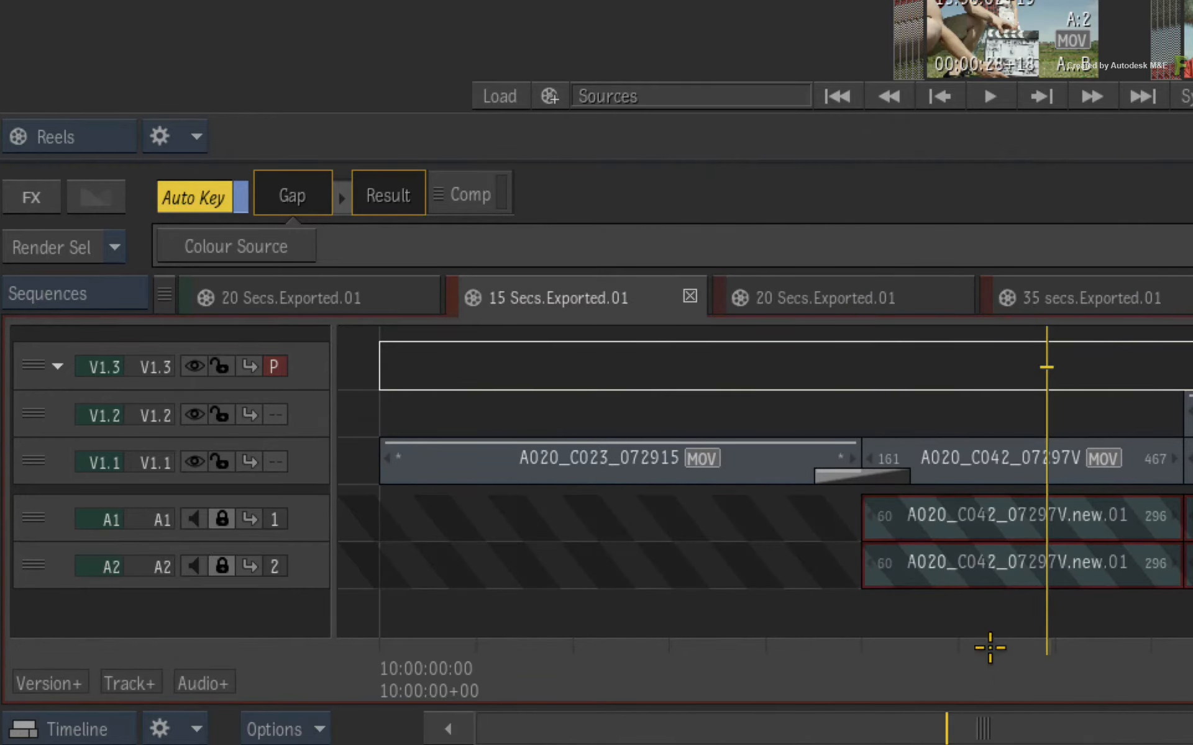
{"action": "left_click_drag", "start_coordinate": [990, 648], "coordinate": [301, 677]}
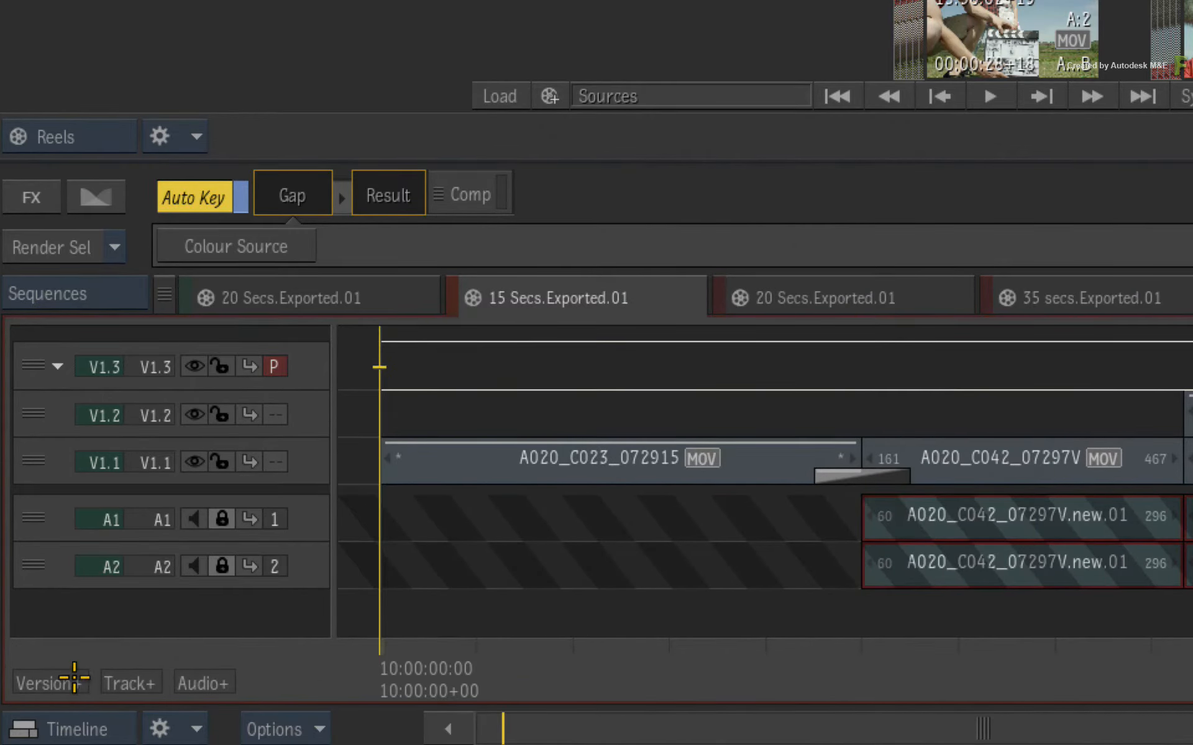
{"action": "left_click", "coordinate": [74, 678]}
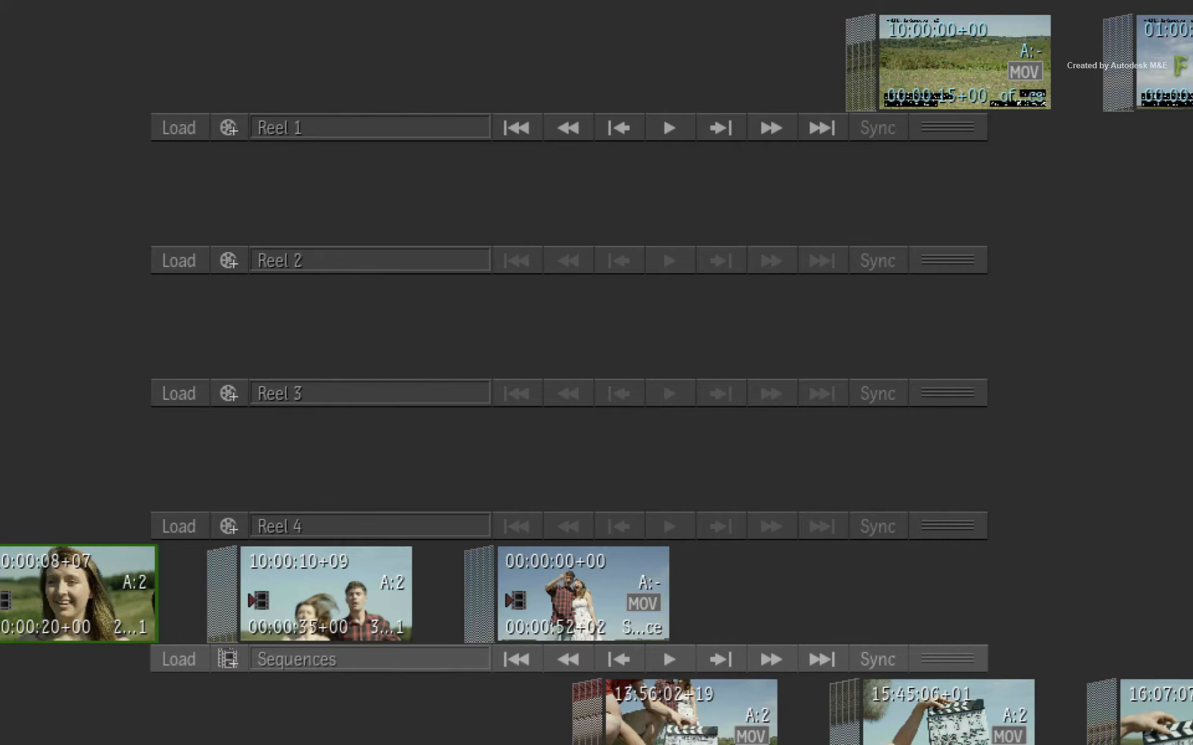
{"action": "left_click_drag", "start_coordinate": [969, 87], "coordinate": [985, 124]}
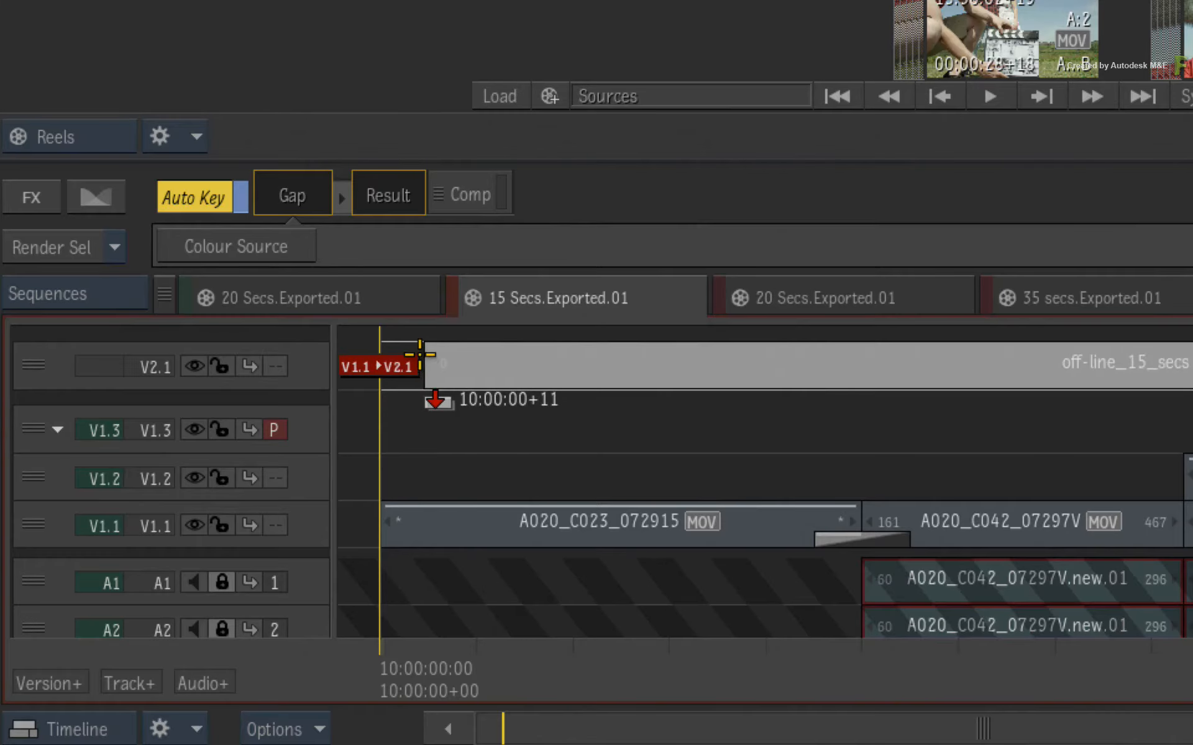
{"action": "left_click_drag", "start_coordinate": [420, 354], "coordinate": [376, 357]}
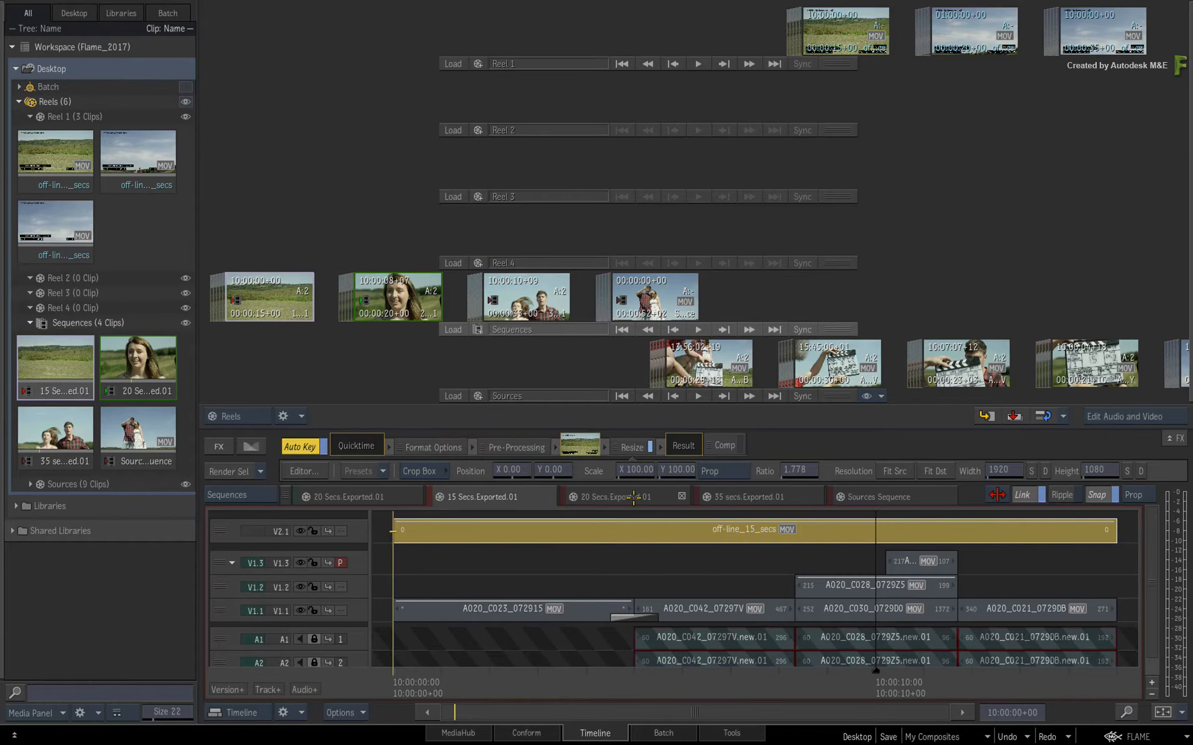
Step: Add a new version to the 20 second sequence and place off-line_20_secs on V2.1 from the sequence start
{"action": "left_click", "coordinate": [633, 497]}
{"action": "left_click", "coordinate": [235, 687]}
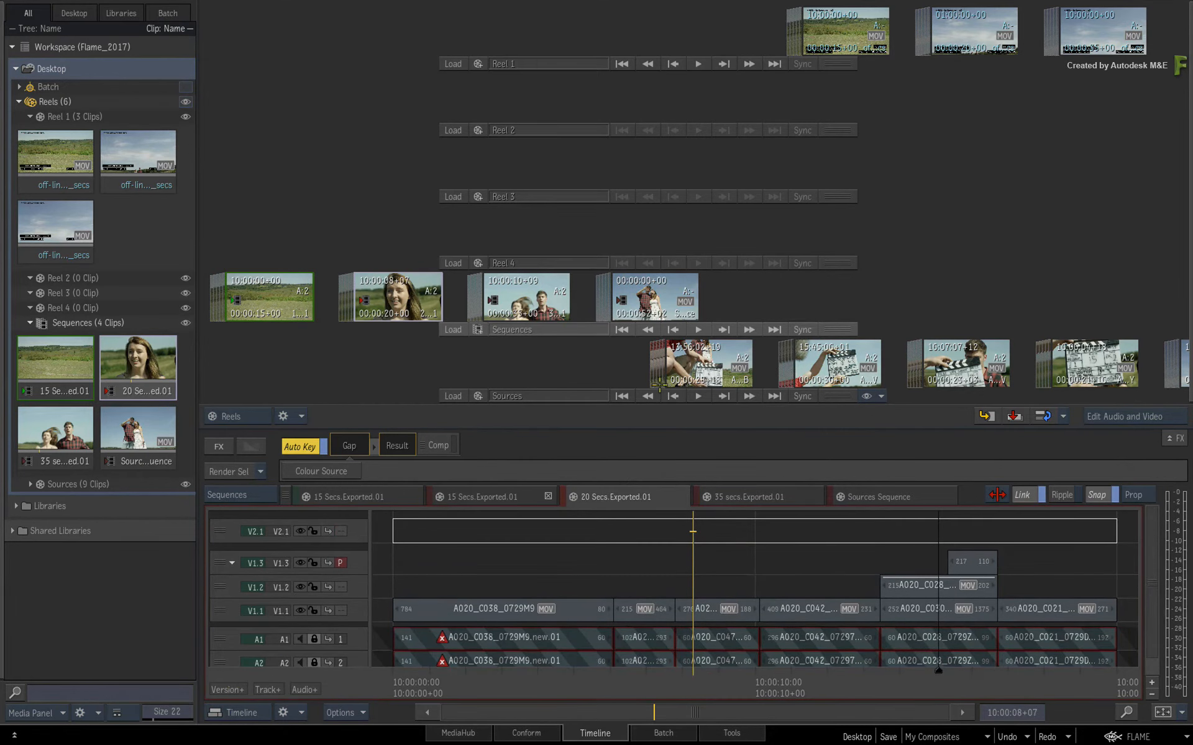
{"action": "left_click_drag", "start_coordinate": [972, 56], "coordinate": [407, 539]}
Step: Add a new version to the 35 second sequence and place off-line_35_secs on V2.1 from the sequence start
{"action": "left_click", "coordinate": [761, 500]}
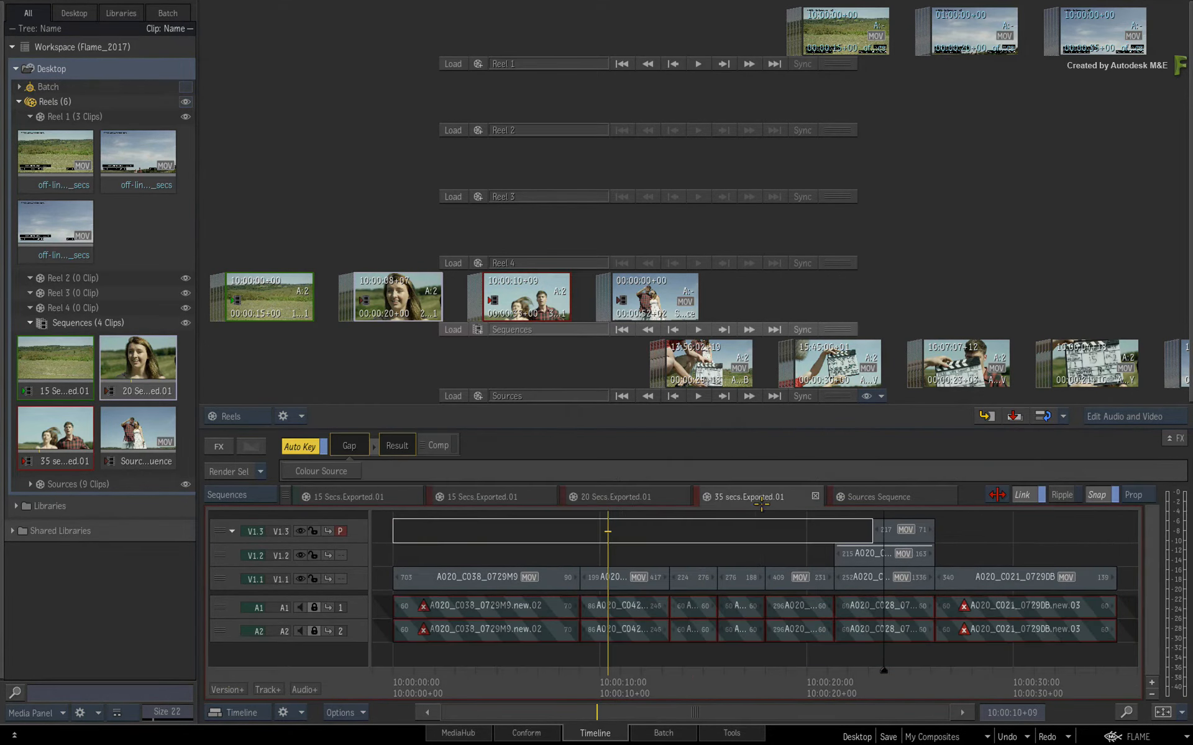
{"action": "left_click", "coordinate": [240, 689]}
{"action": "left_click_drag", "start_coordinate": [1142, 24], "coordinate": [402, 535]}
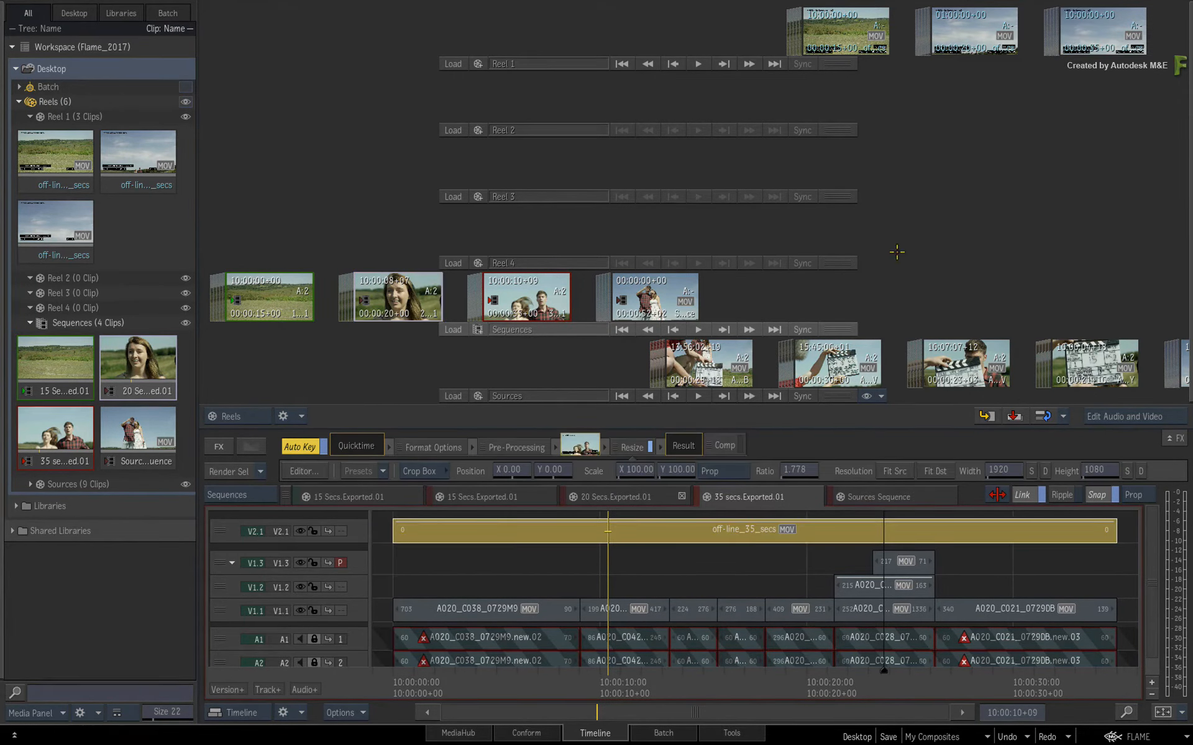
Step: Switch to the single player view and show its viewing settings
{"action": "key", "text": "alt+2"}
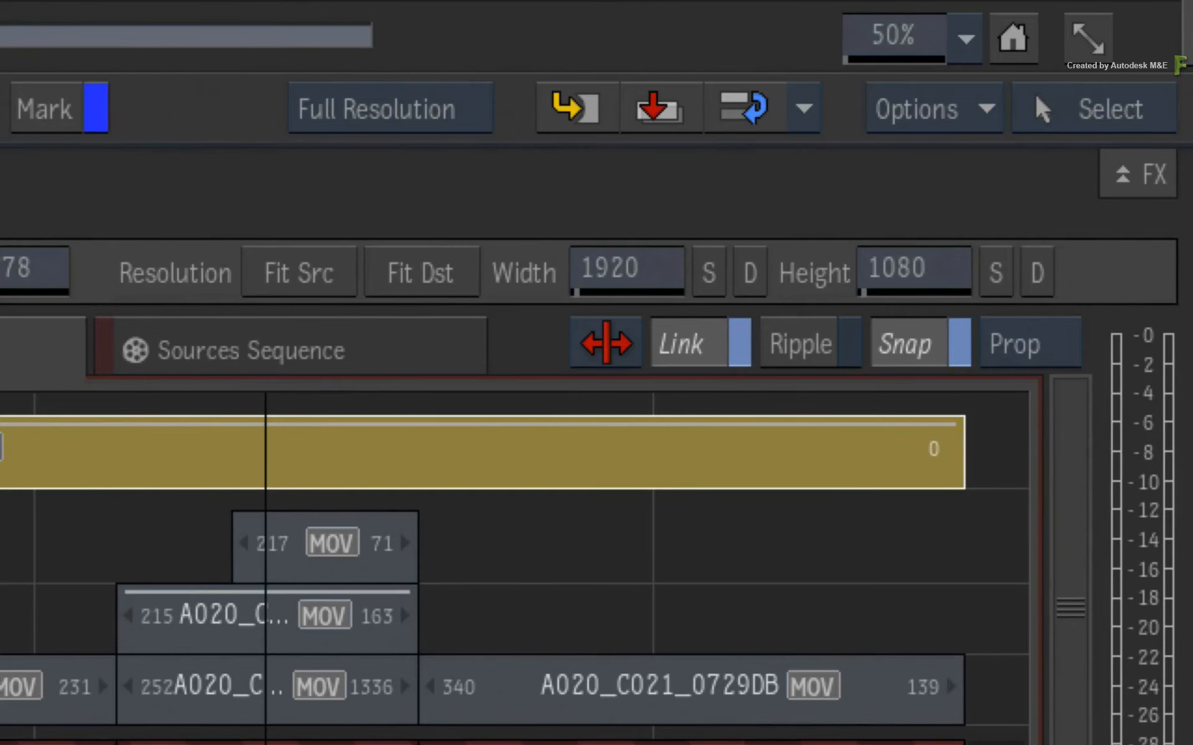
{"action": "left_click", "coordinate": [981, 106]}
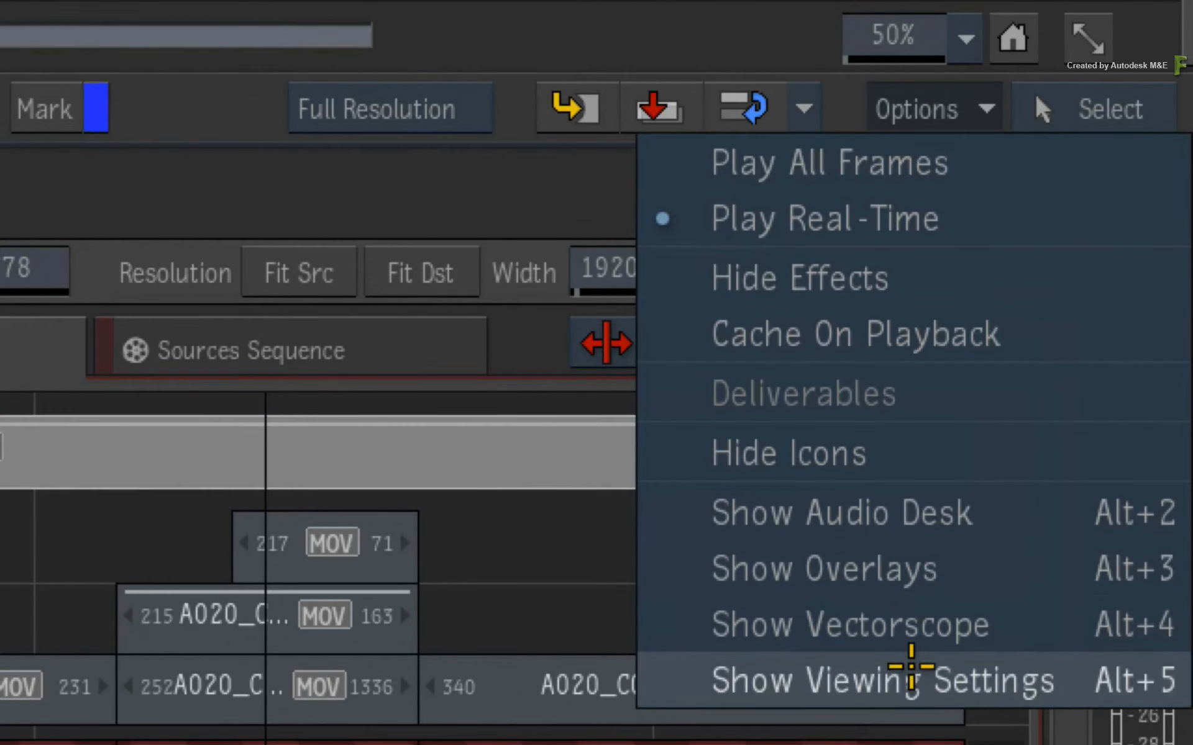
{"action": "left_click", "coordinate": [913, 674]}
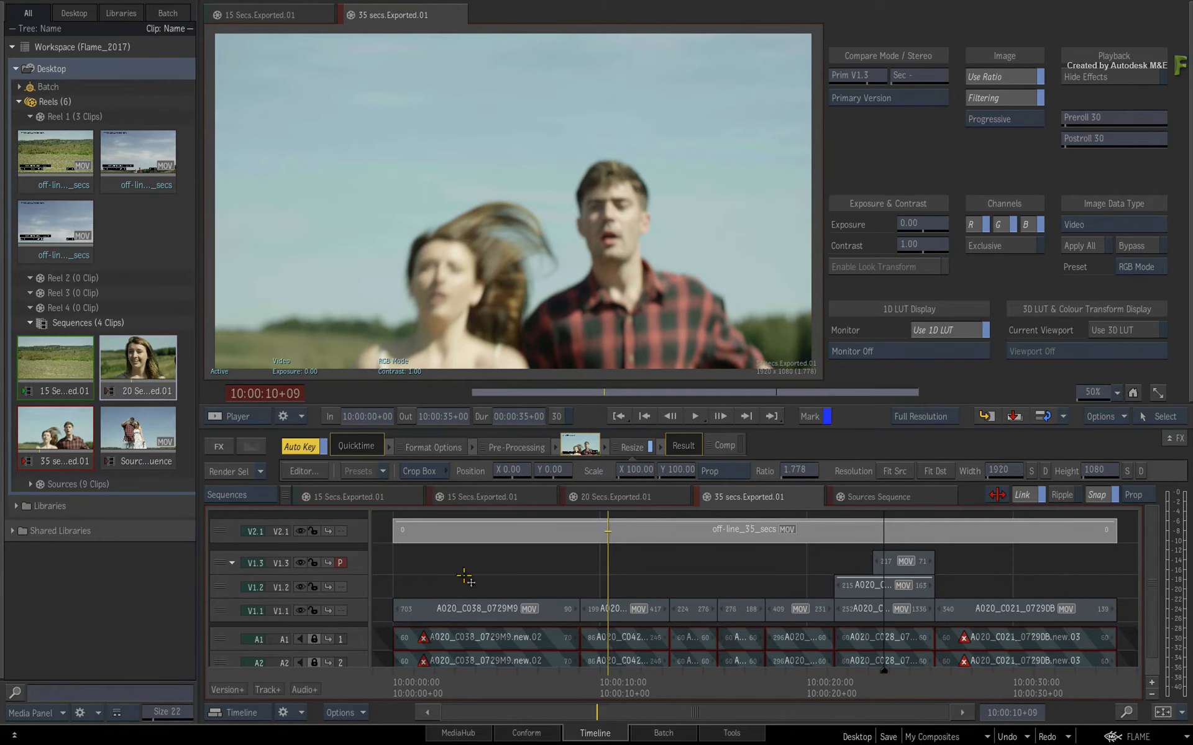
Step: Alternate the primary track between V2.1 and V1.3 to compare the offline reference with the conformed 35 second edit
{"action": "left_click", "coordinate": [340, 531]}
{"action": "left_click", "coordinate": [341, 563]}
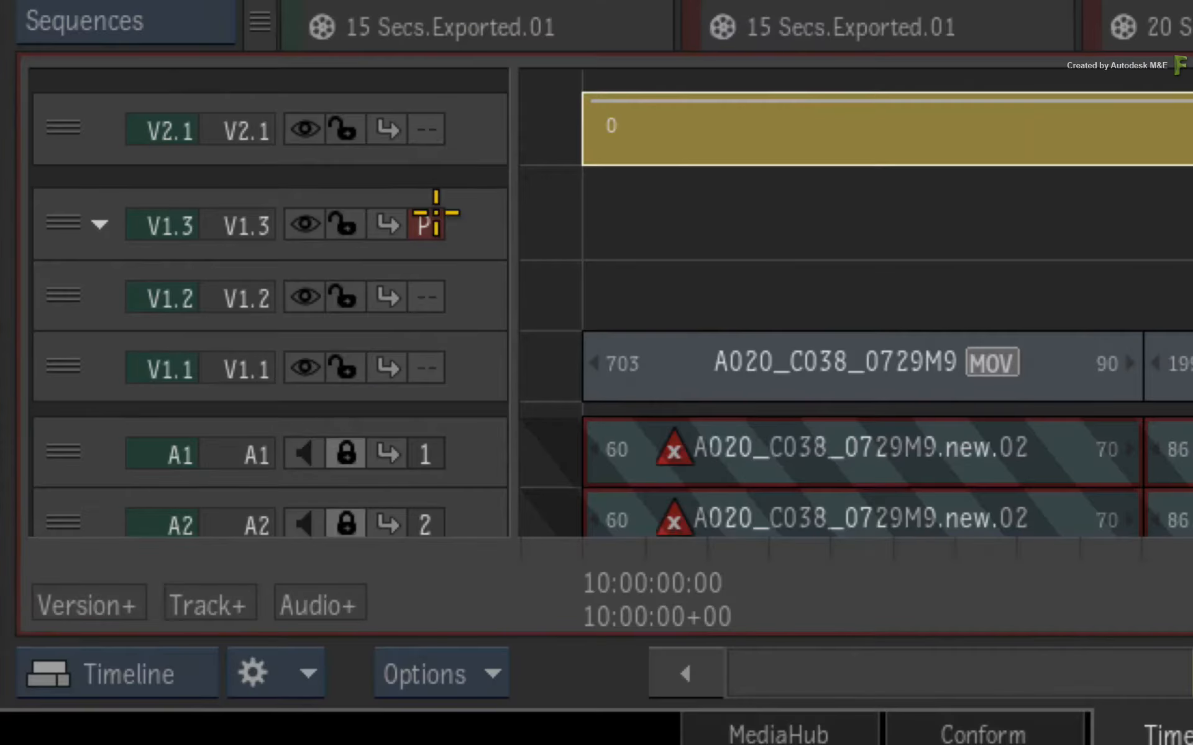
{"action": "left_click", "coordinate": [341, 531]}
{"action": "left_click", "coordinate": [340, 563]}
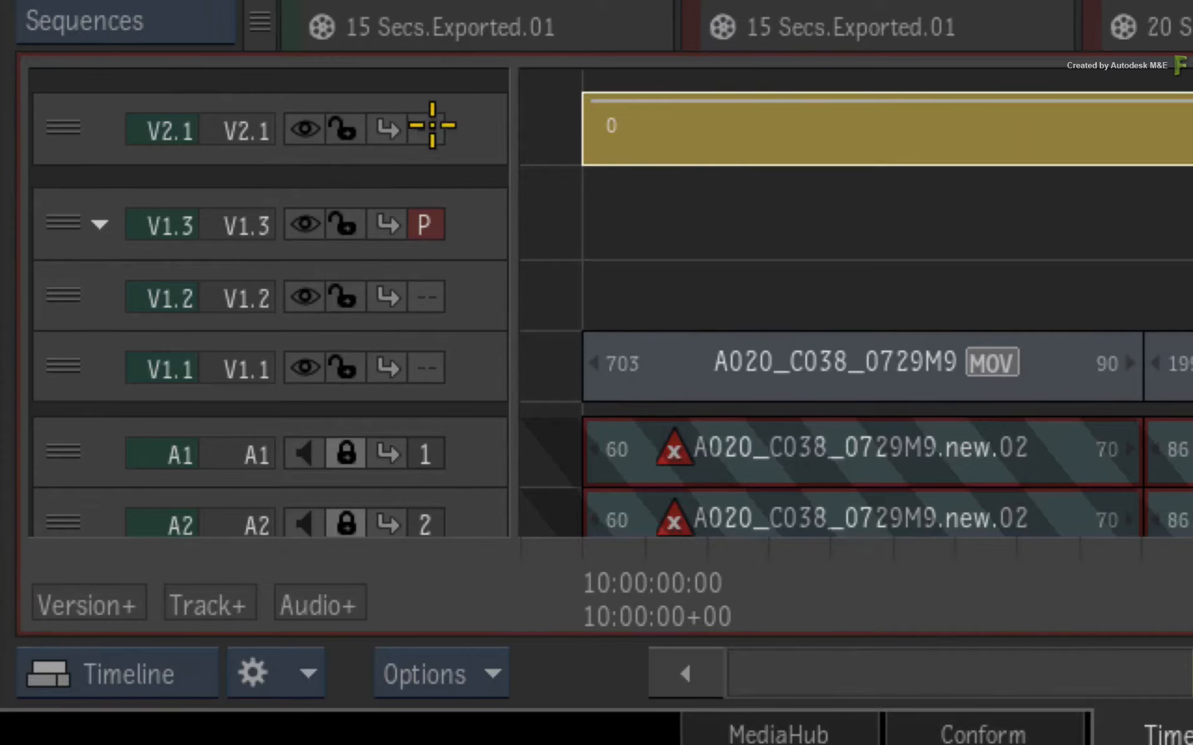
{"action": "left_click", "coordinate": [432, 125]}
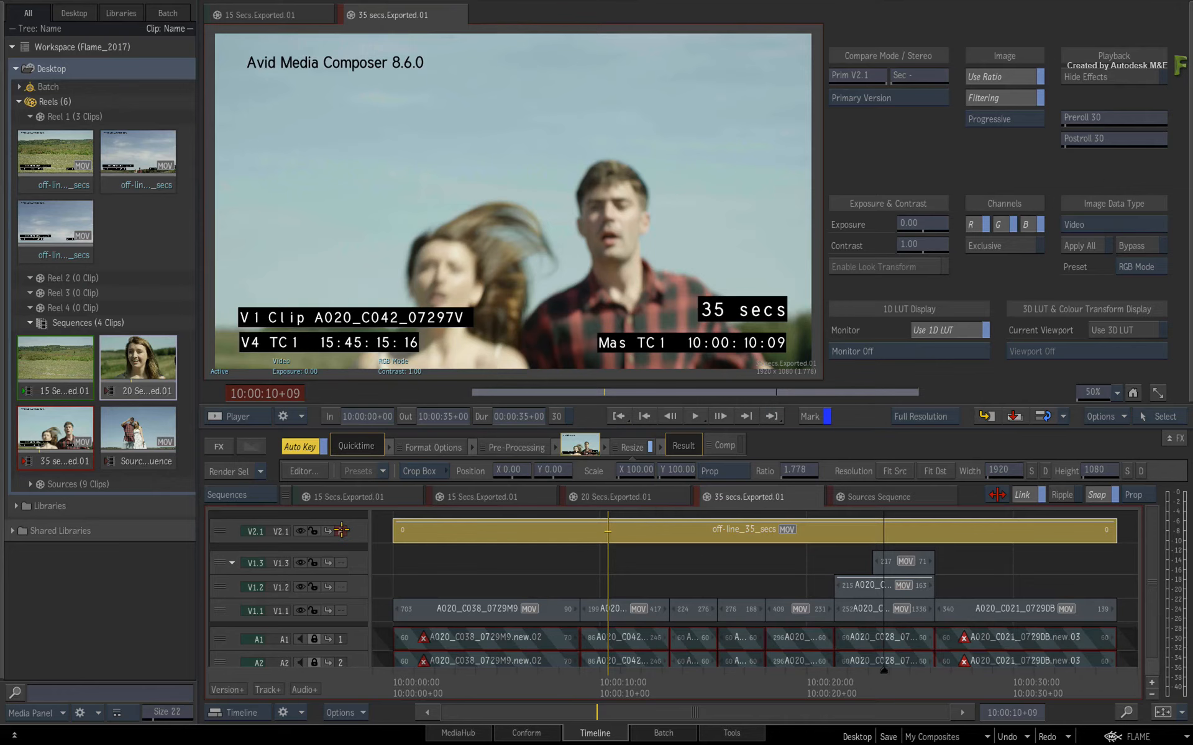
{"action": "left_click", "coordinate": [341, 562]}
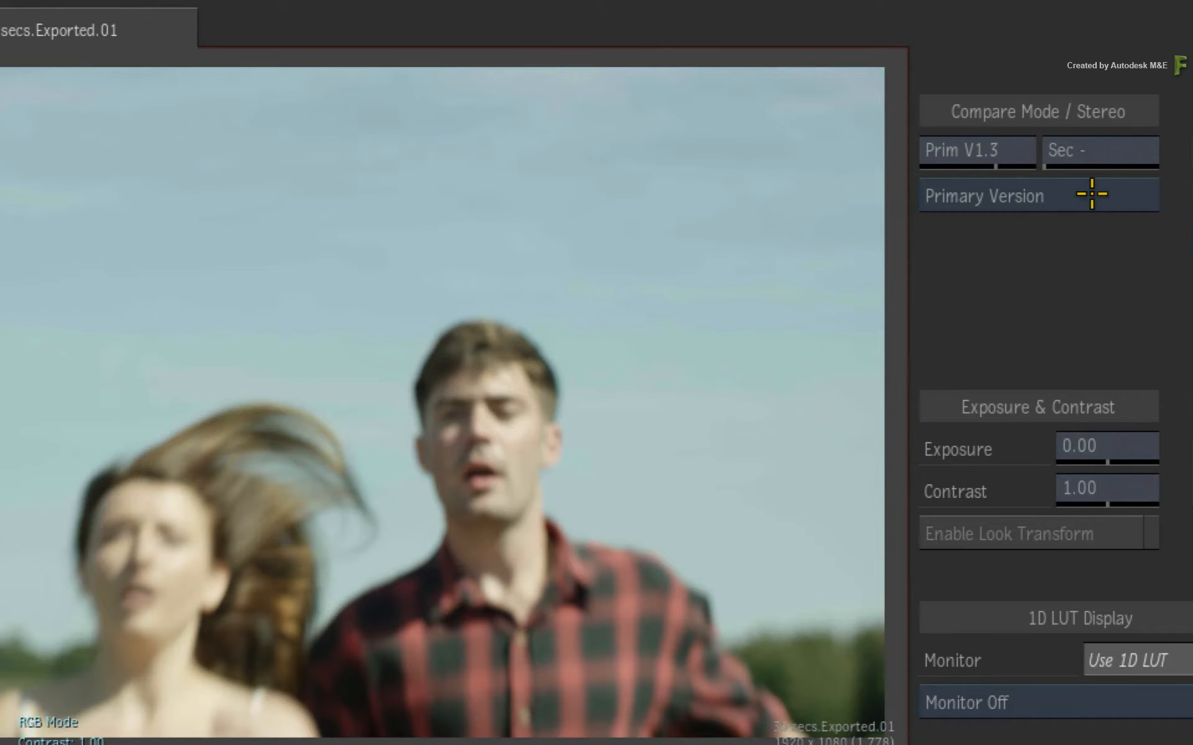
Step: Set the 35 second sequence's comparison to Side By Side with V2.1 as secondary, and scrub to check it against the offline
{"action": "left_click", "coordinate": [914, 96]}
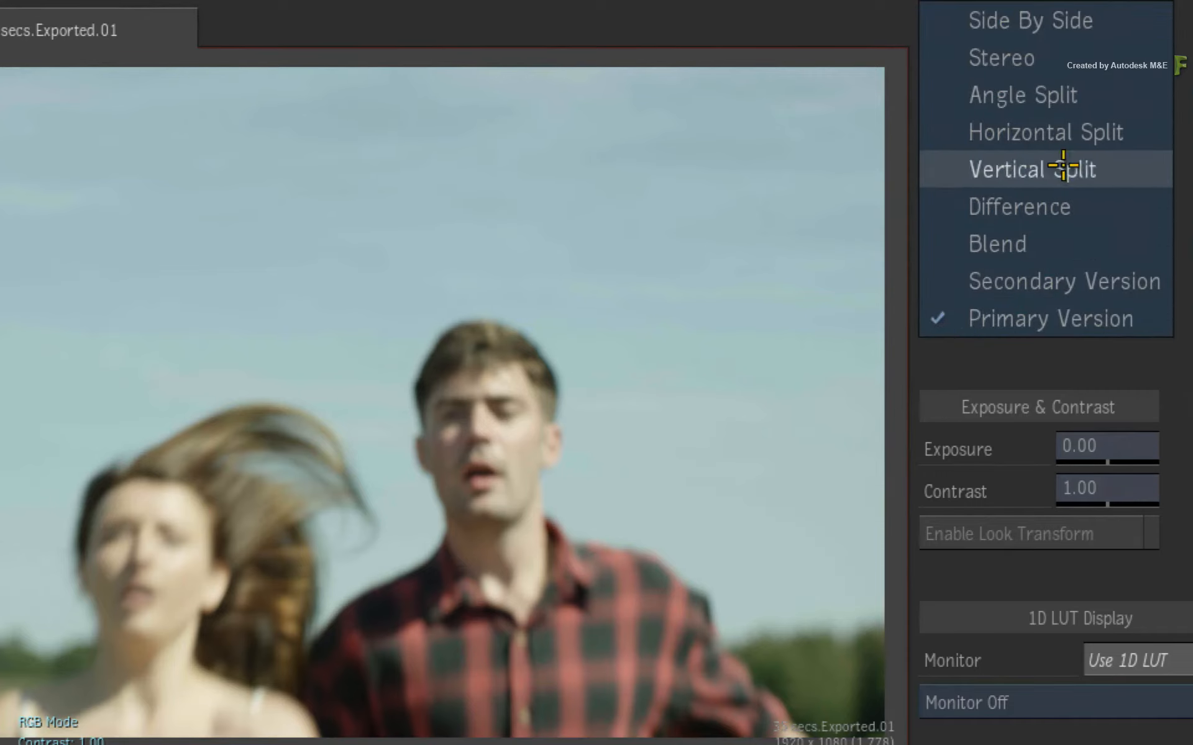
{"action": "left_click", "coordinate": [1076, 16]}
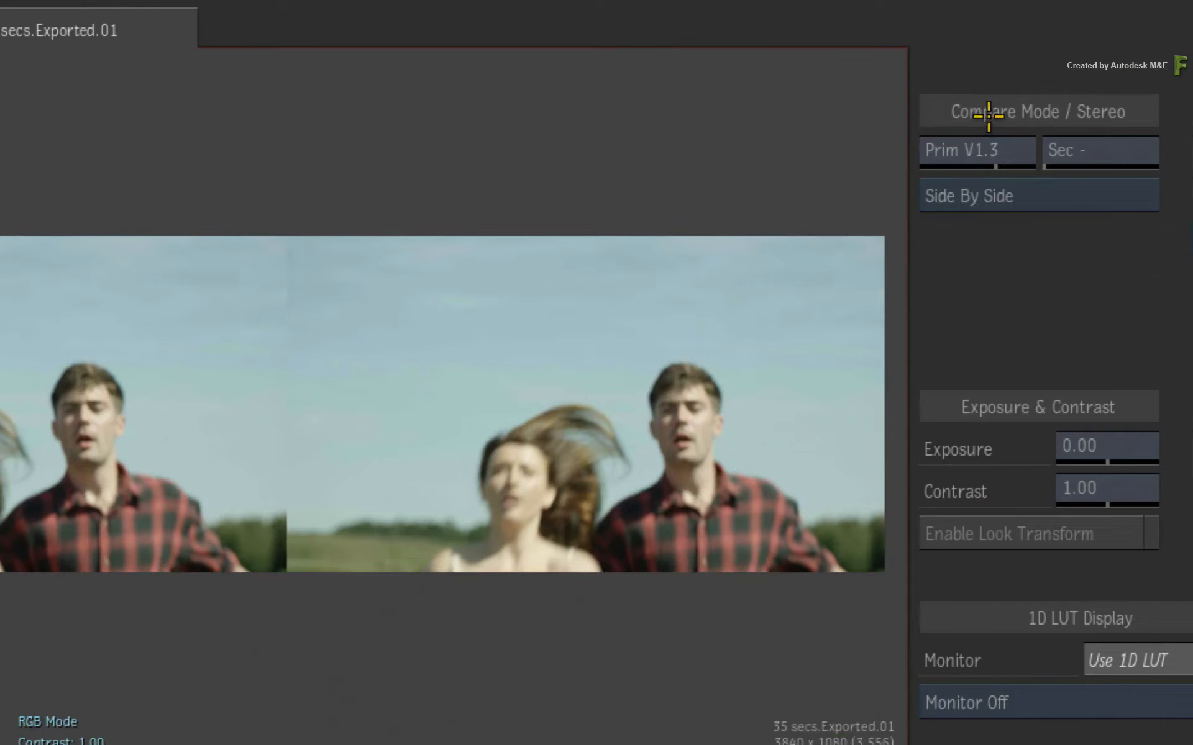
{"action": "left_click", "coordinate": [1093, 148]}
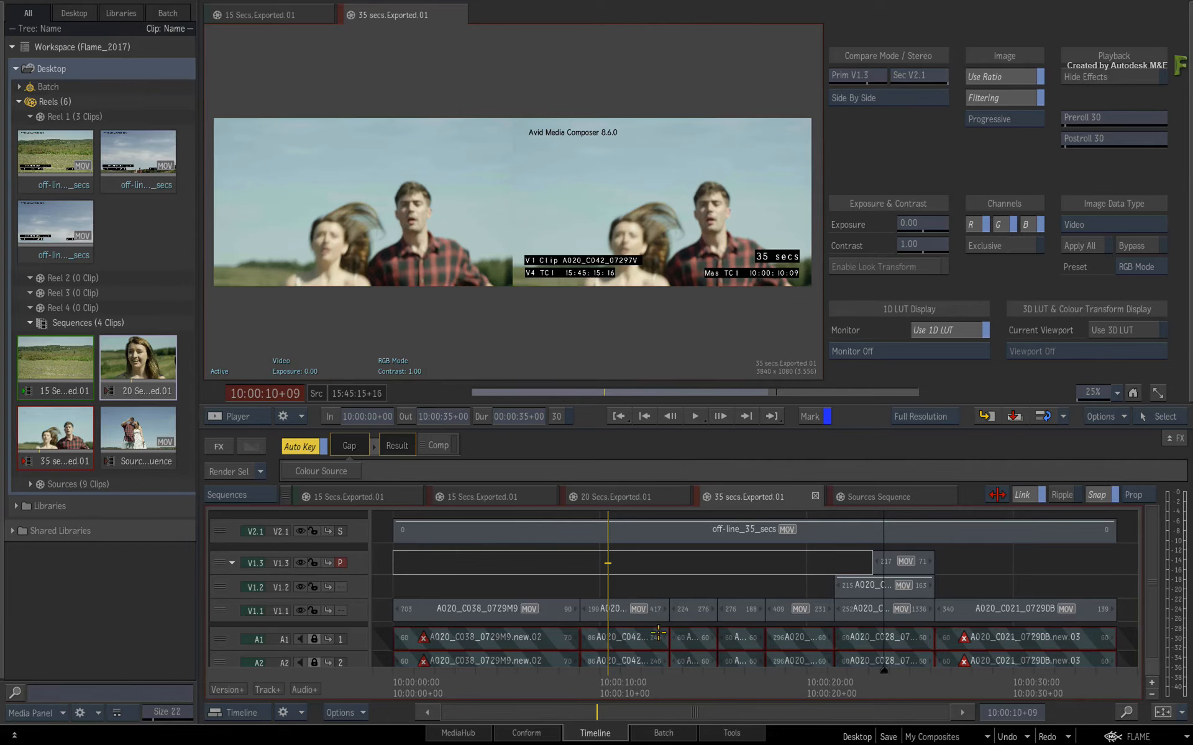
{"action": "left_click_drag", "start_coordinate": [605, 682], "coordinate": [705, 629]}
Step: Set V2.1 as the secondary track of the 20 second sequence and scrub through it to compare against the offline reference
{"action": "left_click", "coordinate": [638, 495]}
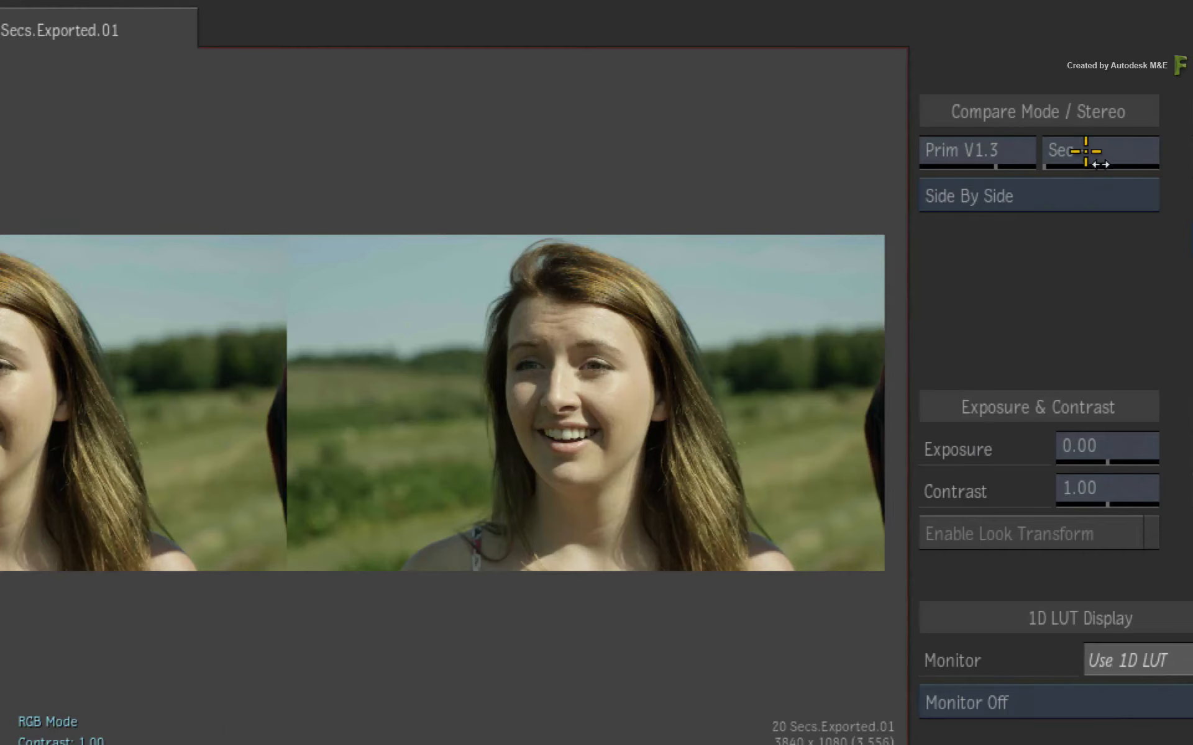
{"action": "left_click_drag", "start_coordinate": [915, 76], "coordinate": [957, 72]}
{"action": "left_click_drag", "start_coordinate": [1177, 144], "coordinate": [1177, 144]}
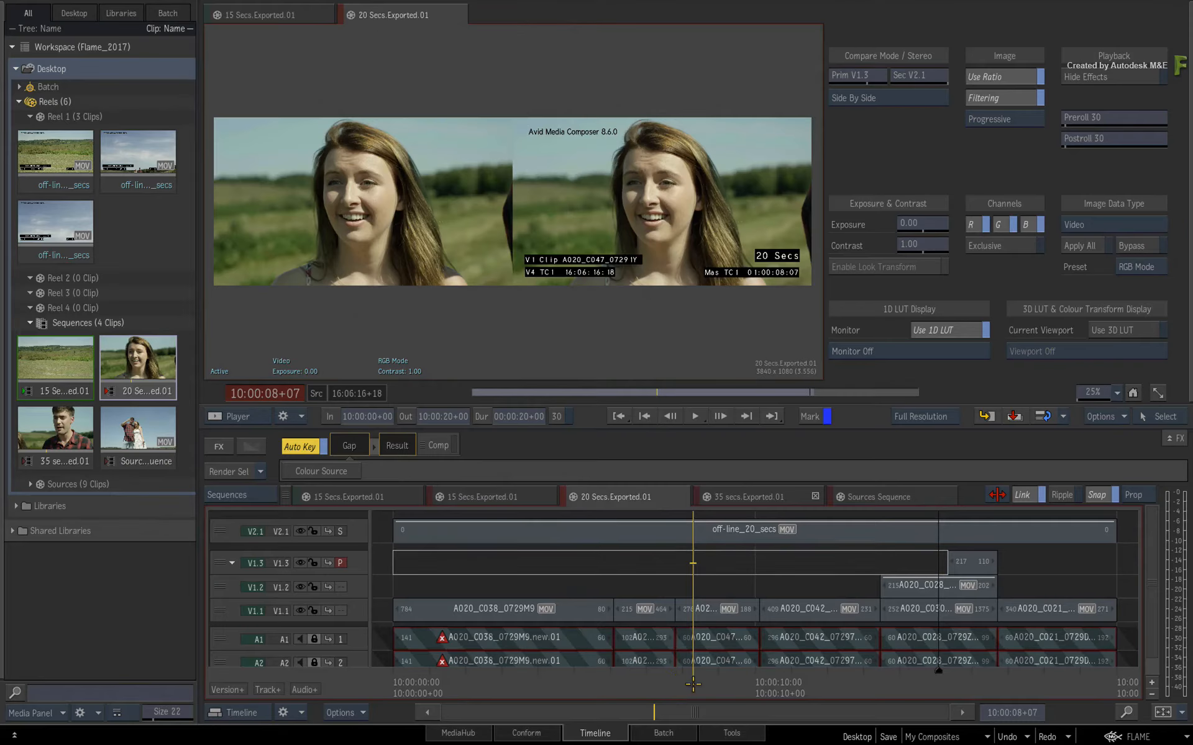
{"action": "mouse_move", "coordinate": [692, 679]}
{"action": "left_mouse_down"}
{"action": "mouse_move", "coordinate": [541, 674]}
{"action": "mouse_move", "coordinate": [955, 637]}
{"action": "mouse_move", "coordinate": [907, 638]}
{"action": "left_mouse_up"}
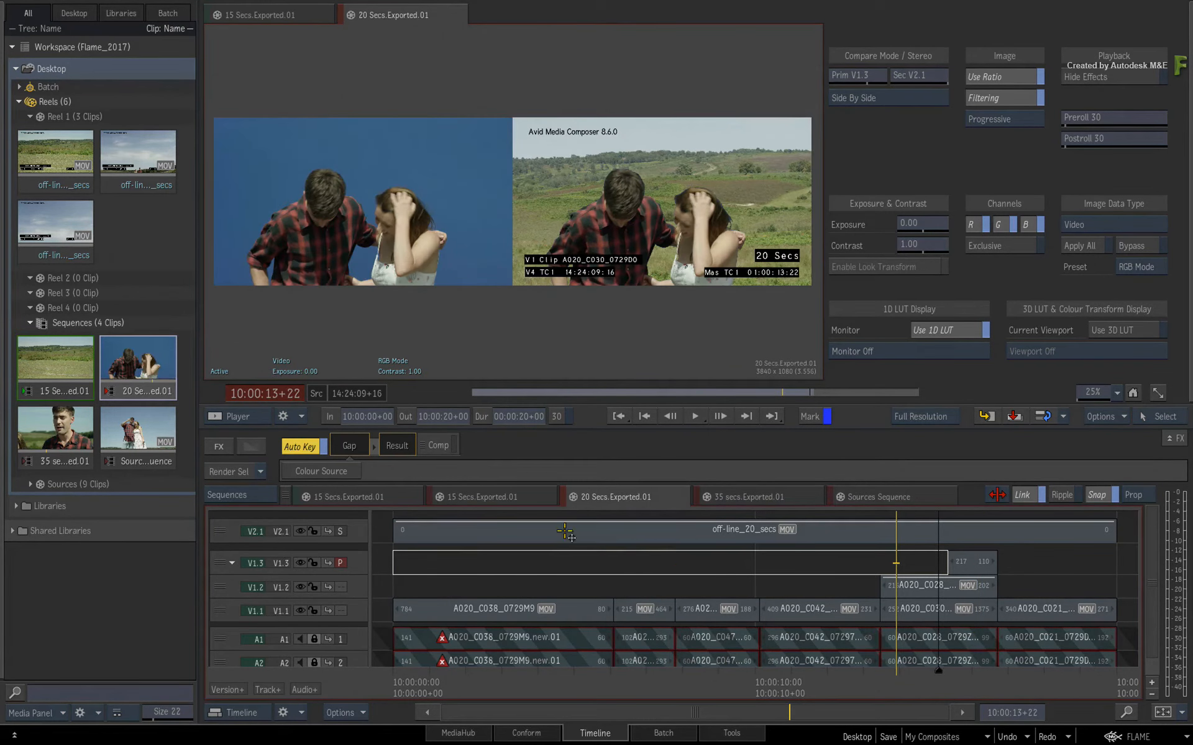
Step: Set V2.1 as the secondary track of the 15 second sequence and scrub through it to compare against the offline reference
{"action": "left_click", "coordinate": [507, 497]}
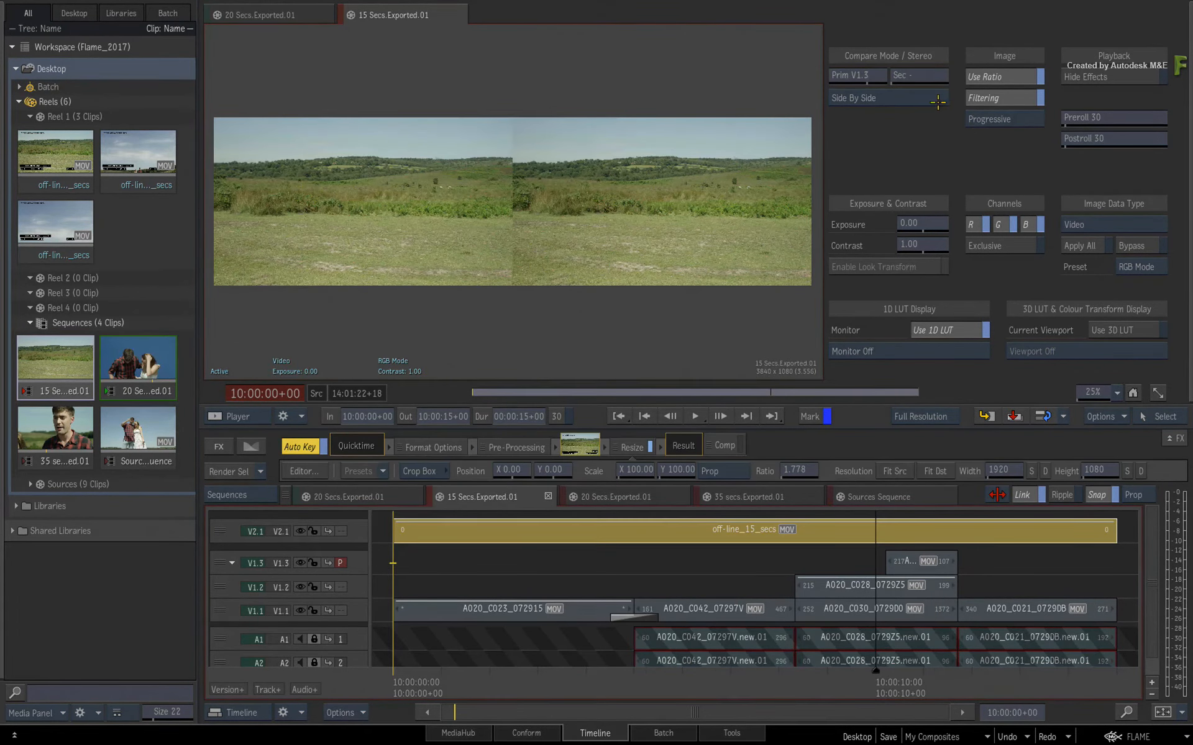
{"action": "left_click", "coordinate": [935, 74]}
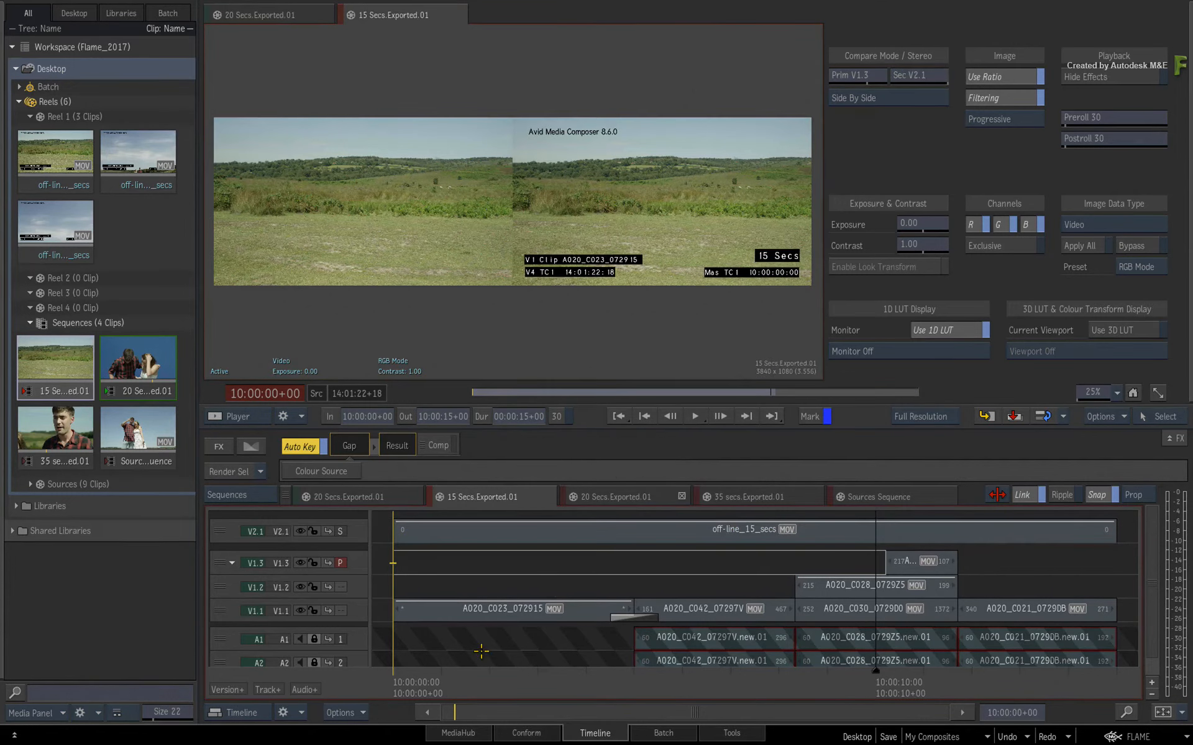
{"action": "left_click_drag", "start_coordinate": [413, 680], "coordinate": [722, 664]}
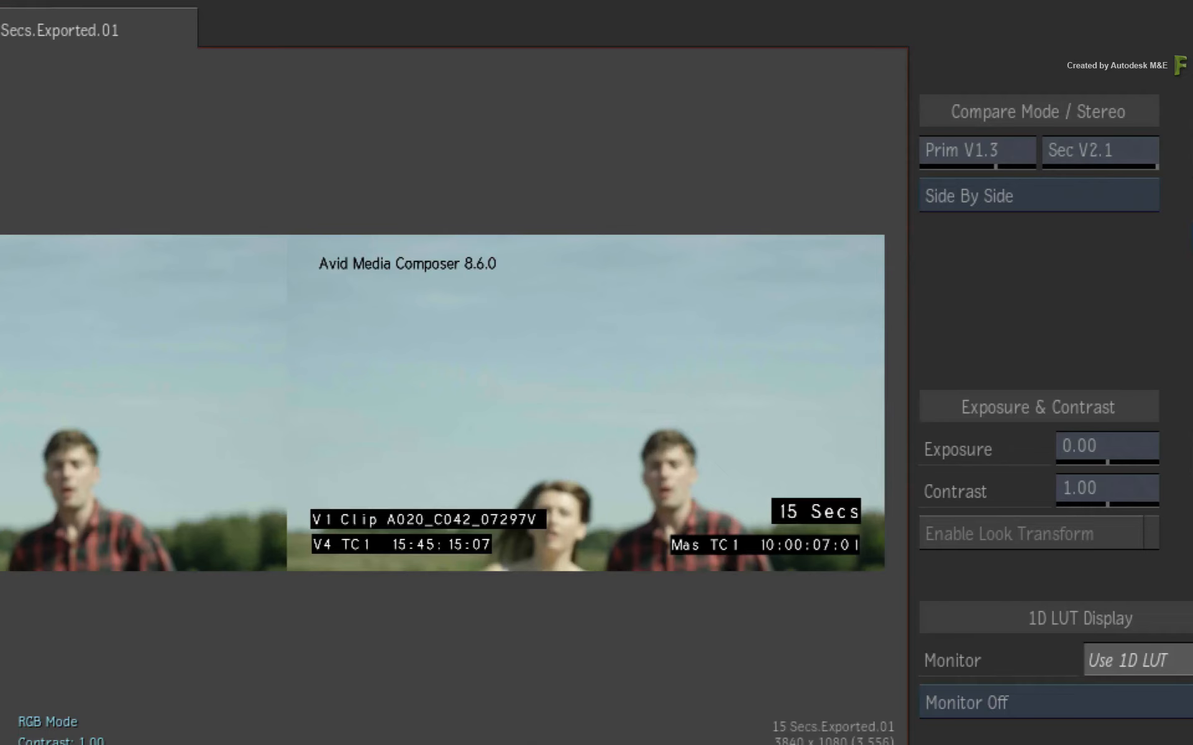
Step: Switch the 15 second sequence's compare mode to Primary Version and return to the full timeline layout
{"action": "left_click", "coordinate": [1074, 193]}
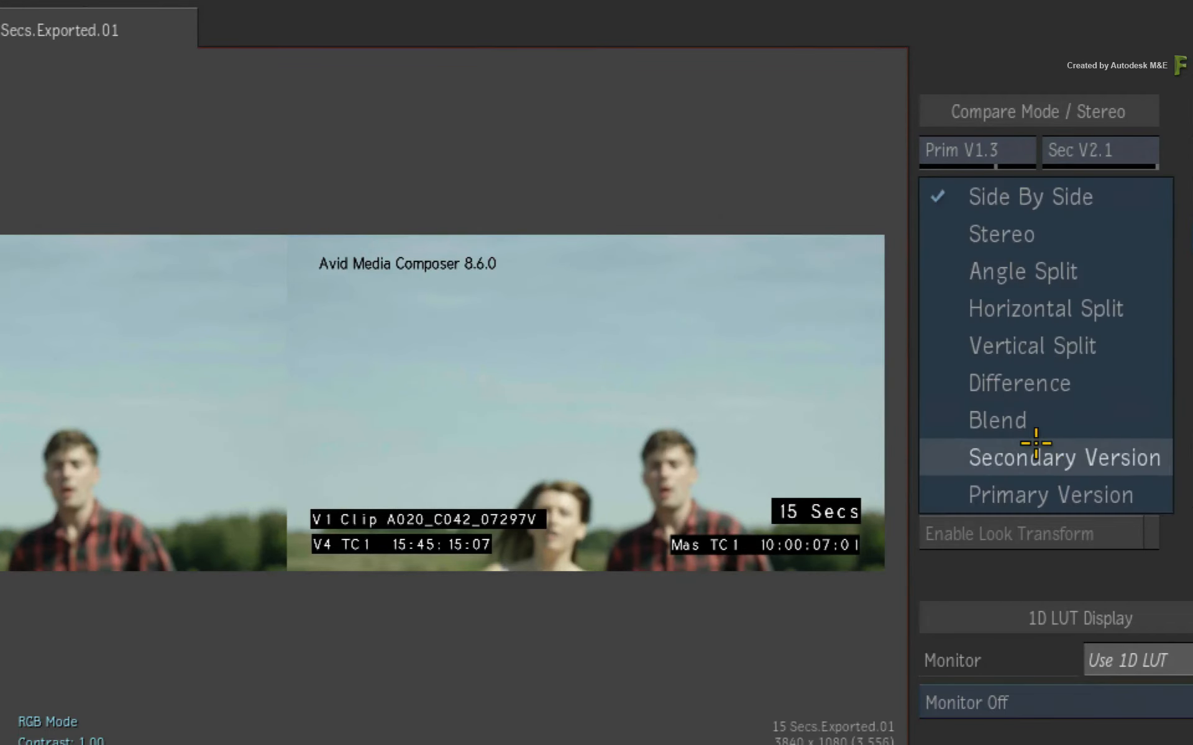
{"action": "left_click", "coordinate": [1035, 491]}
{"action": "key", "text": "alt+5"}
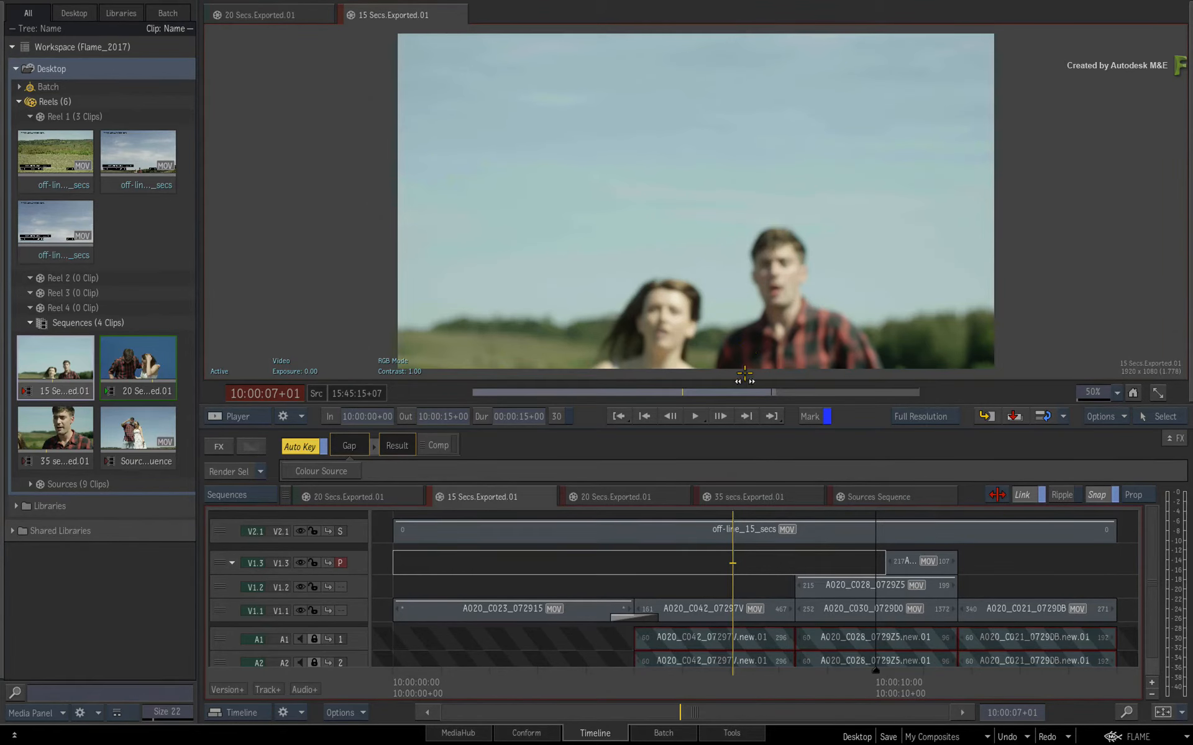
Step: Open the 35 second sequence in the Conform view and close the Sources Sequence
{"action": "left_click", "coordinate": [747, 498]}
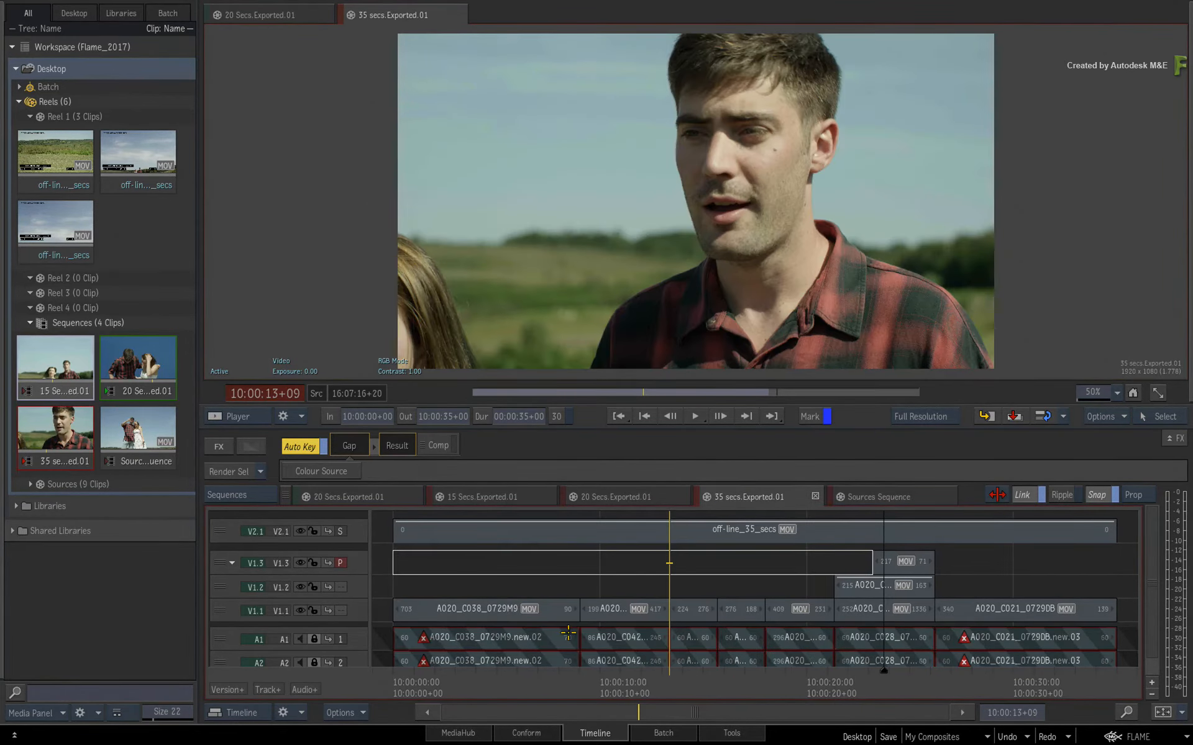
{"action": "left_click", "coordinate": [512, 733]}
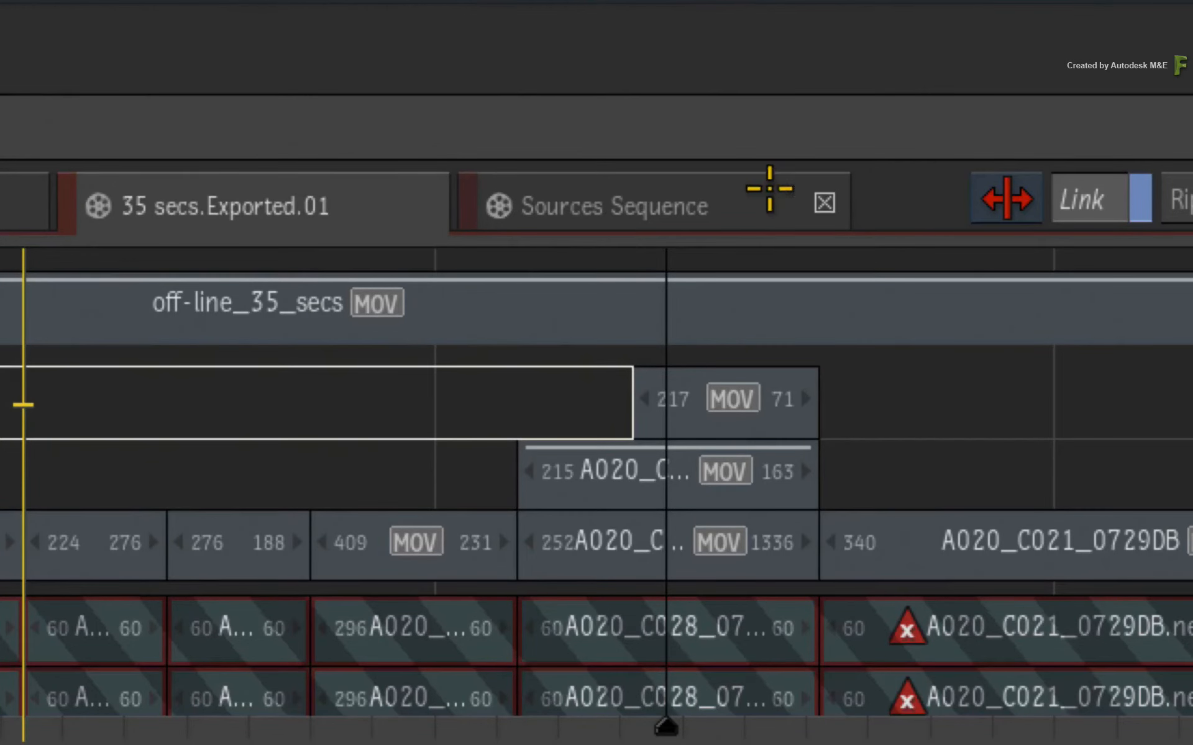
{"action": "left_click", "coordinate": [818, 200]}
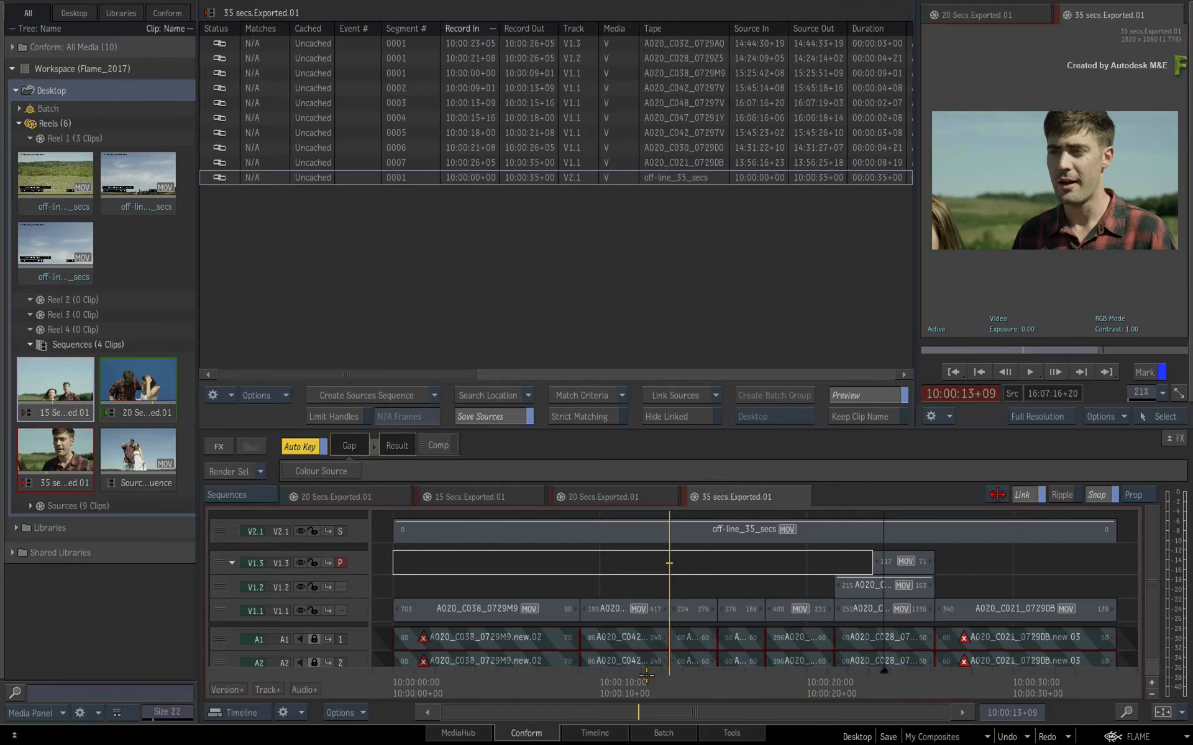
Step: Create a Shots Sequence from the conformed sequences in the reel group
{"action": "left_click_drag", "start_coordinate": [646, 676], "coordinate": [601, 683]}
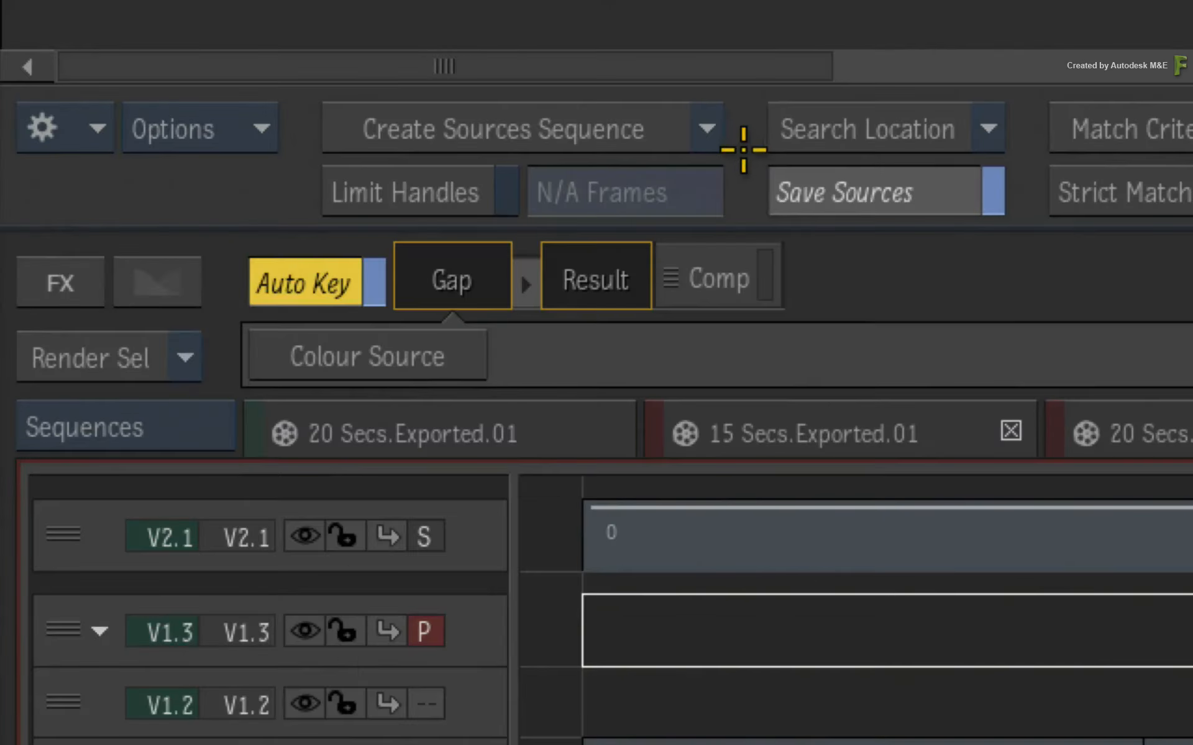
{"action": "left_click", "coordinate": [699, 129]}
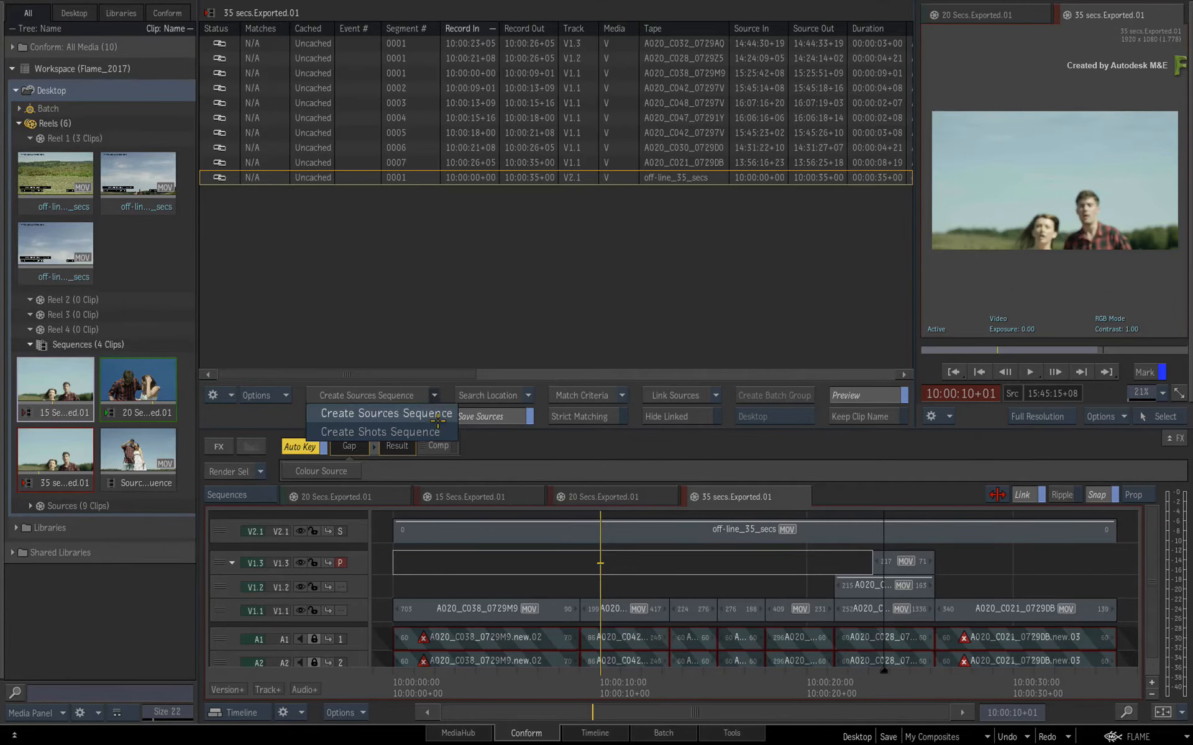
{"action": "left_click", "coordinate": [438, 431]}
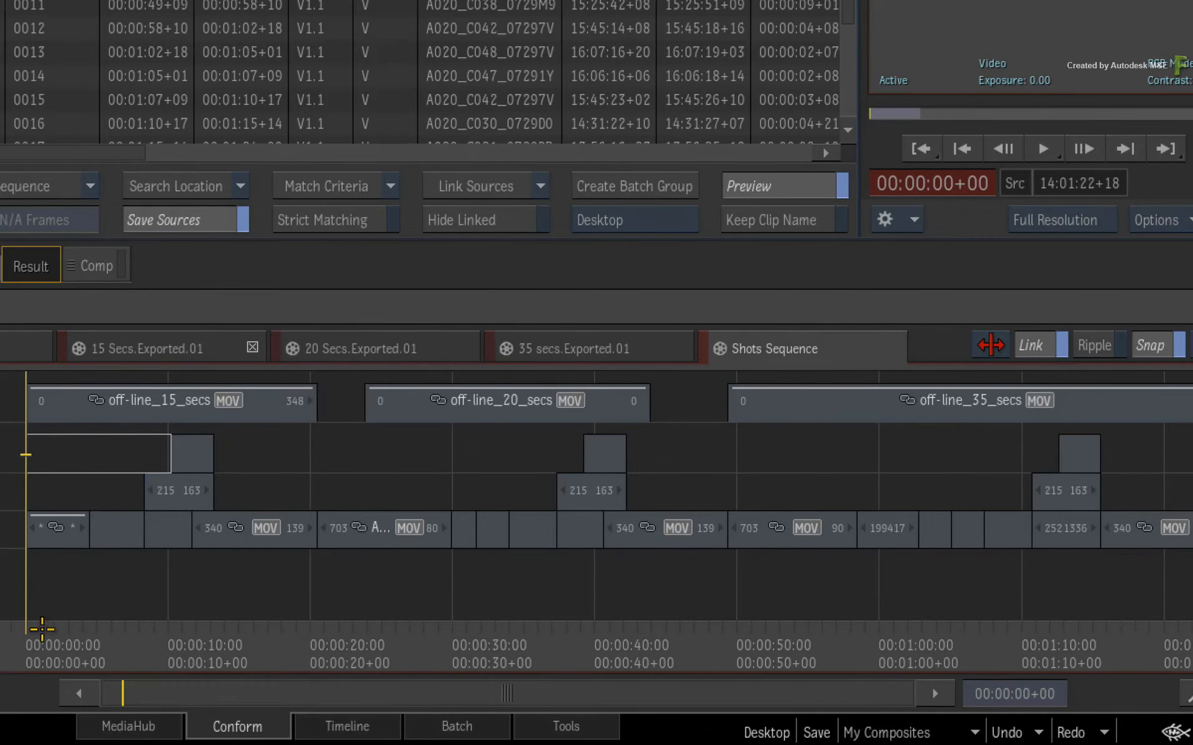
Step: Scrub through the Shots Sequence and select the off-line_15_secs, off-line_20_secs and off-line_35_secs segments on V2.1 for inspection
{"action": "left_click_drag", "start_coordinate": [42, 629], "coordinate": [425, 631]}
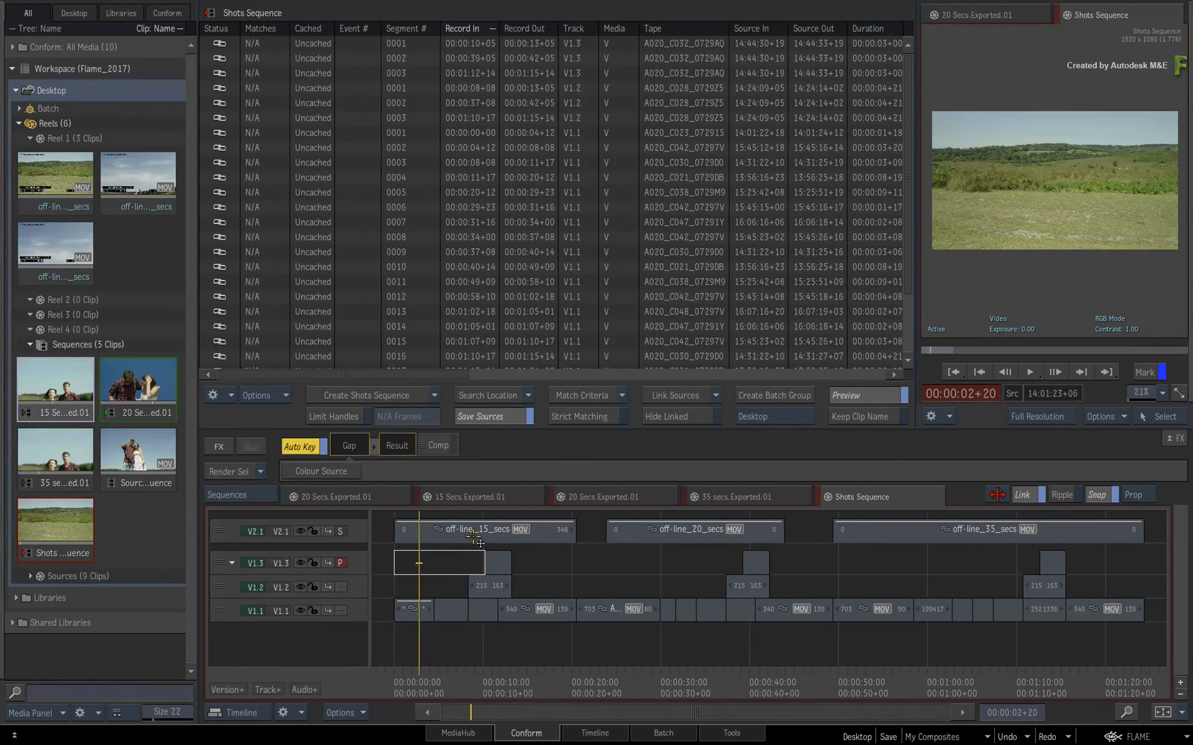
{"action": "left_click", "coordinate": [477, 538]}
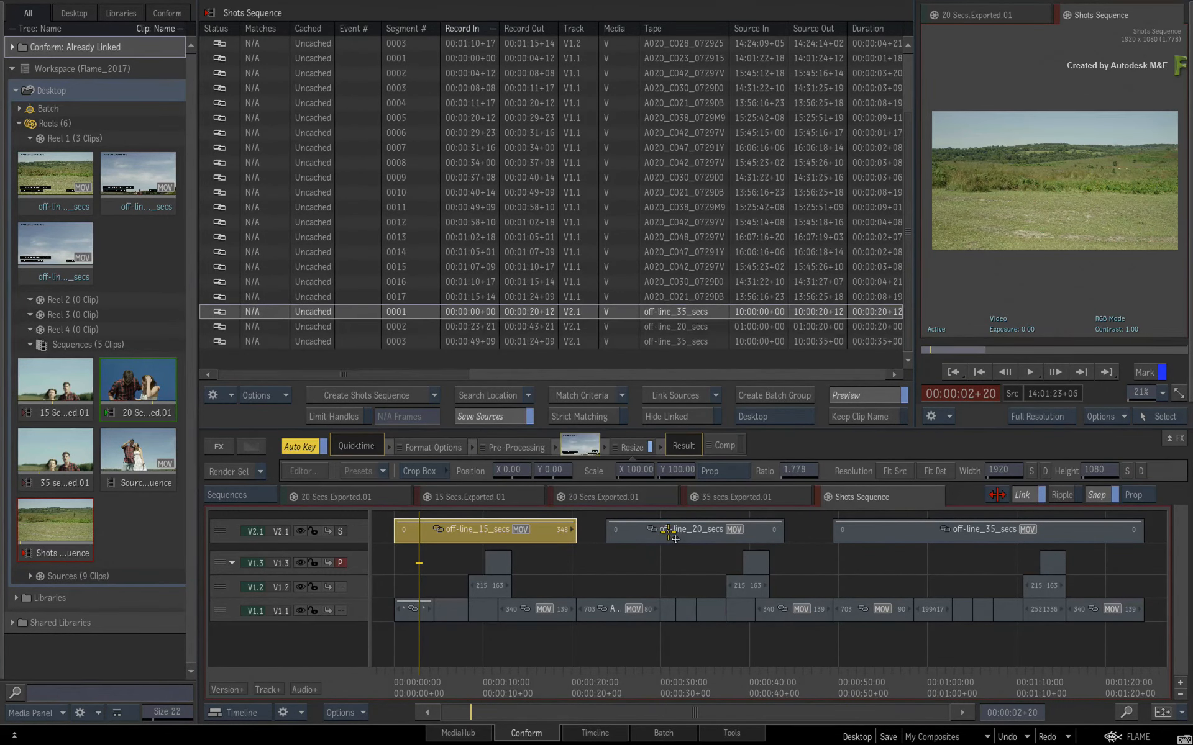
{"action": "left_click", "coordinate": [668, 534], "text": "ctrl"}
{"action": "left_click", "coordinate": [957, 533], "text": "ctrl"}
{"action": "left_click_drag", "start_coordinate": [459, 678], "coordinate": [634, 638]}
{"action": "key", "text": "Home"}
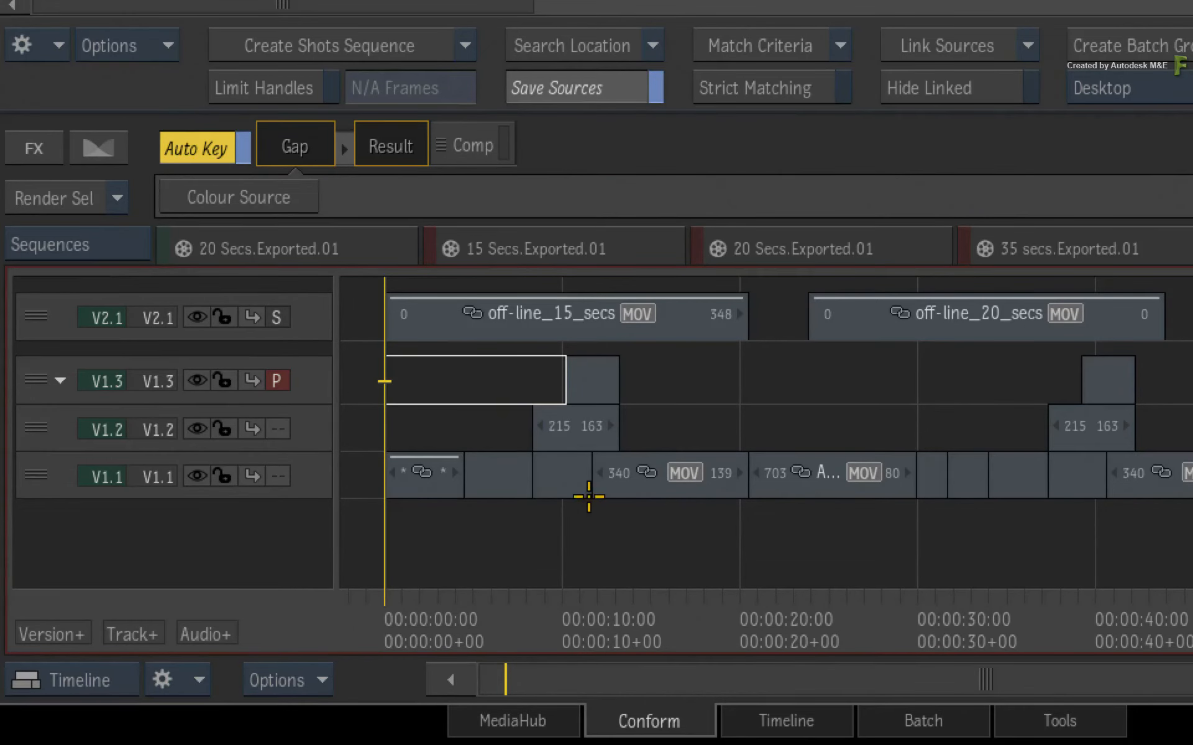
Step: Lock the V2.1 offline reference track in the 35, 20 and 15 second sequences
{"action": "left_click", "coordinate": [1088, 255]}
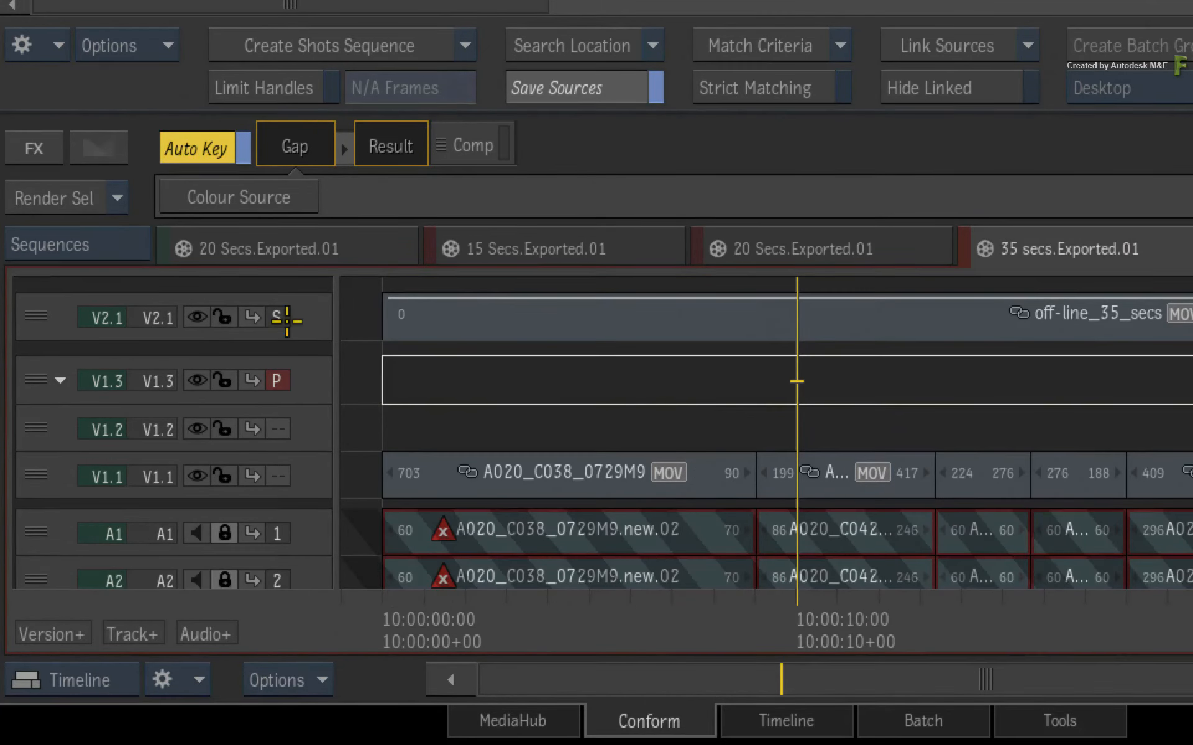
{"action": "left_click", "coordinate": [228, 320]}
{"action": "left_click", "coordinate": [750, 261]}
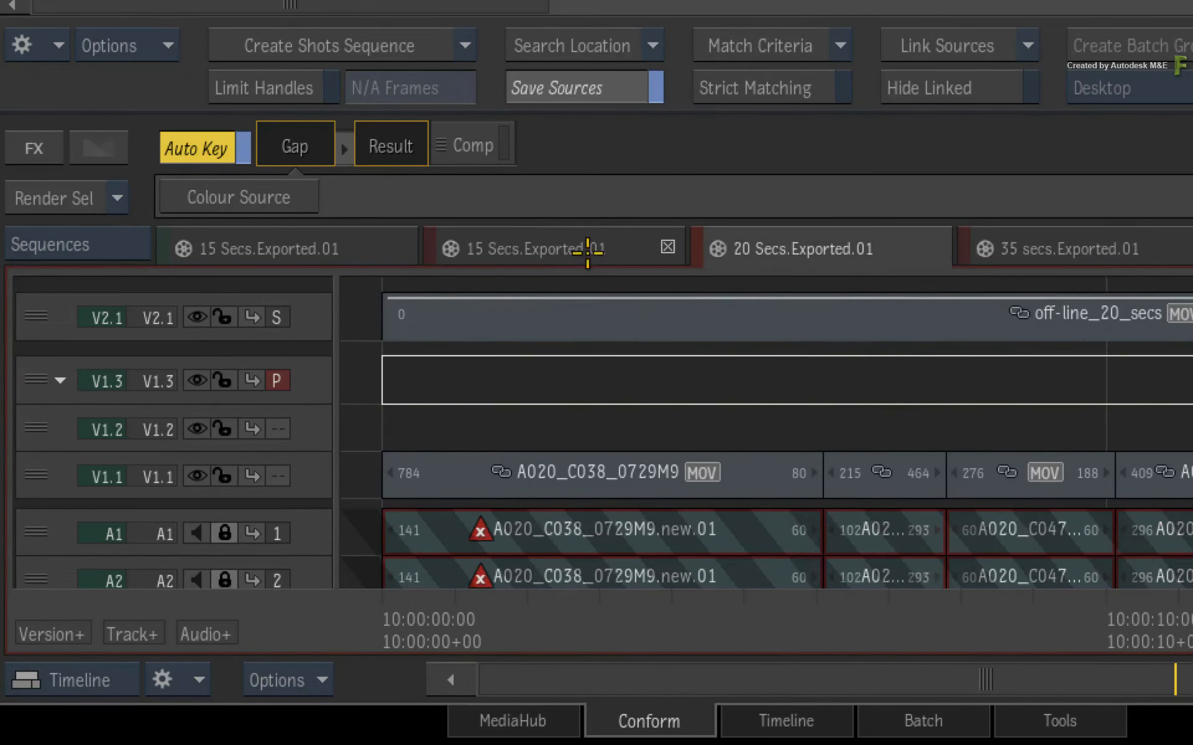
{"action": "left_click", "coordinate": [226, 318]}
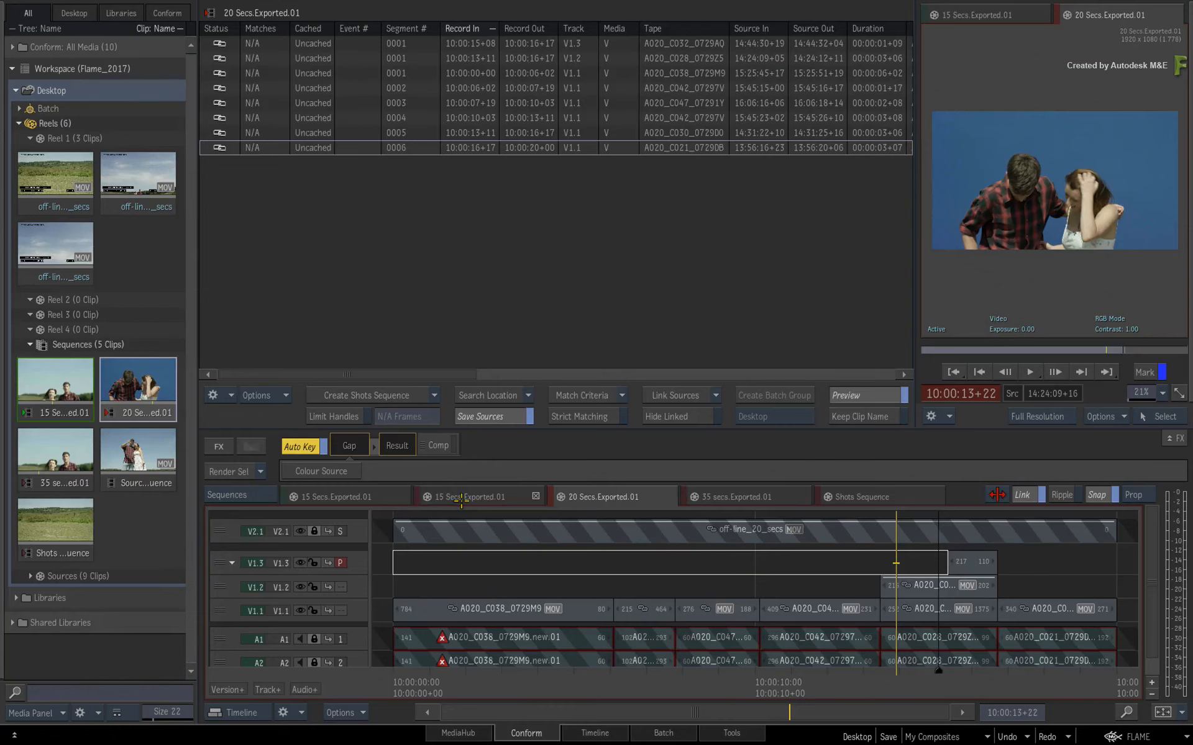
{"action": "left_click", "coordinate": [489, 263]}
{"action": "left_click", "coordinate": [314, 532]}
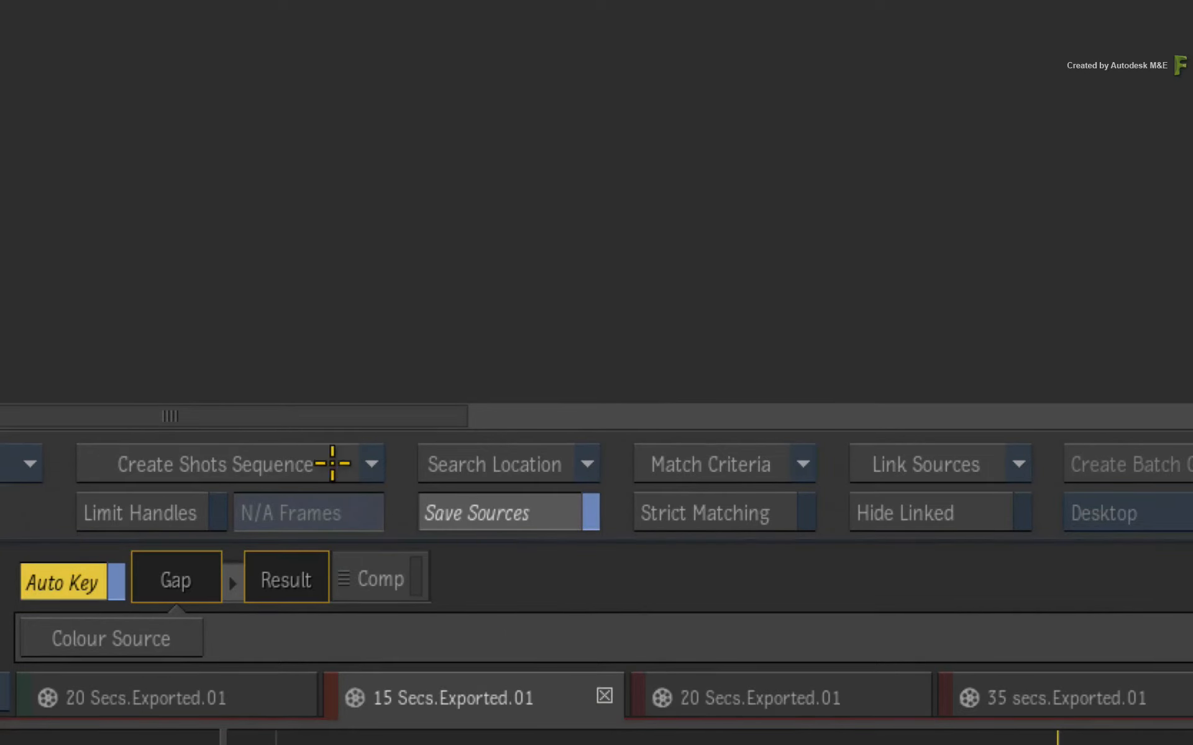
Step: Create the Shots Sequence again, overwriting the existing one, and scrub through its segments
{"action": "left_click", "coordinate": [332, 464]}
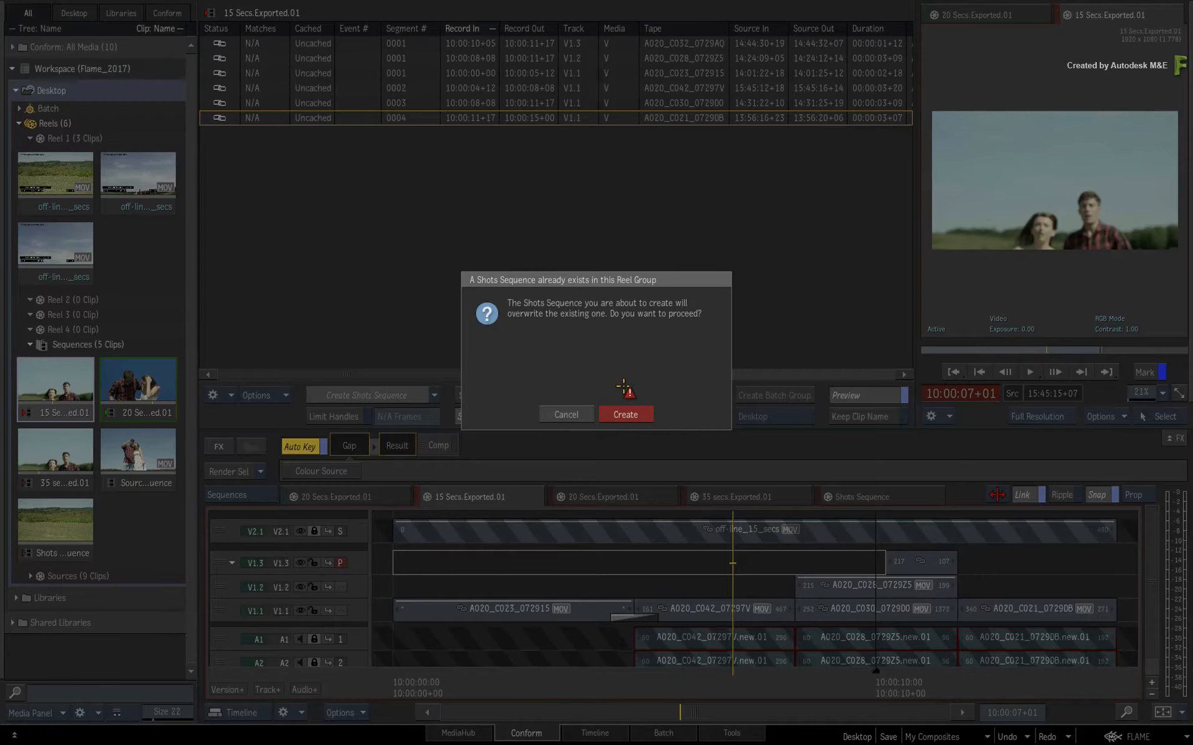
{"action": "left_click", "coordinate": [626, 414]}
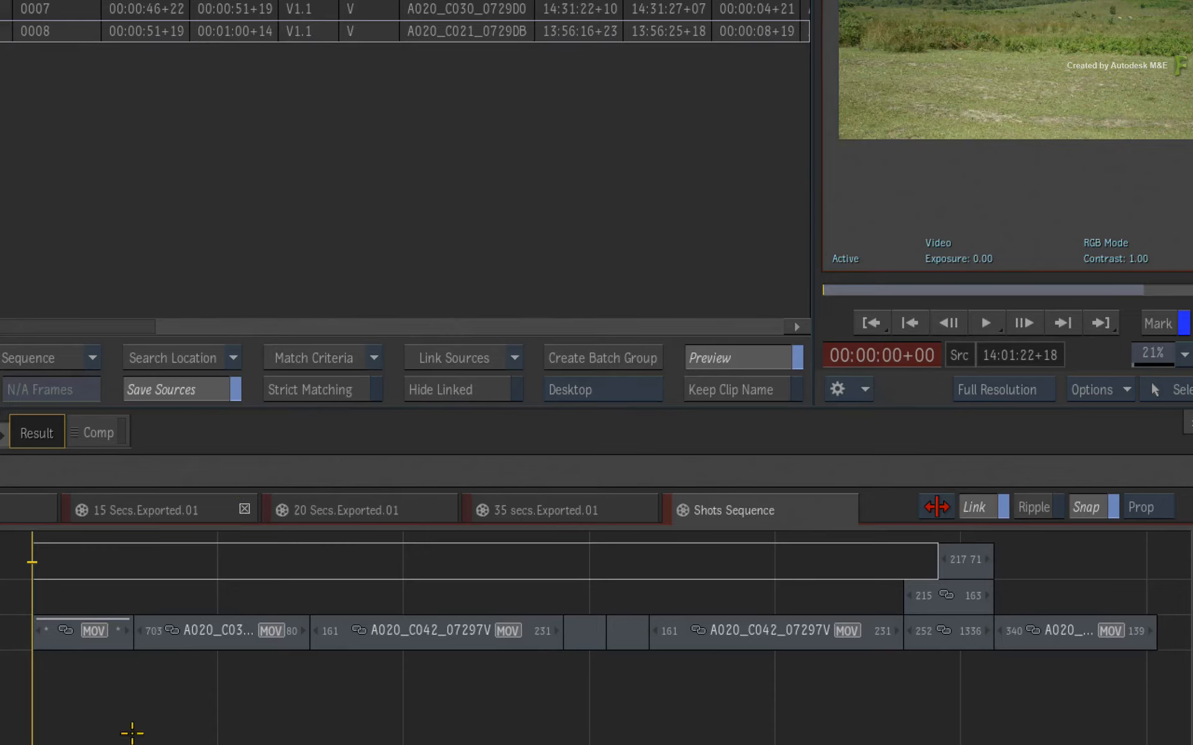
{"action": "left_click_drag", "start_coordinate": [38, 727], "coordinate": [637, 683]}
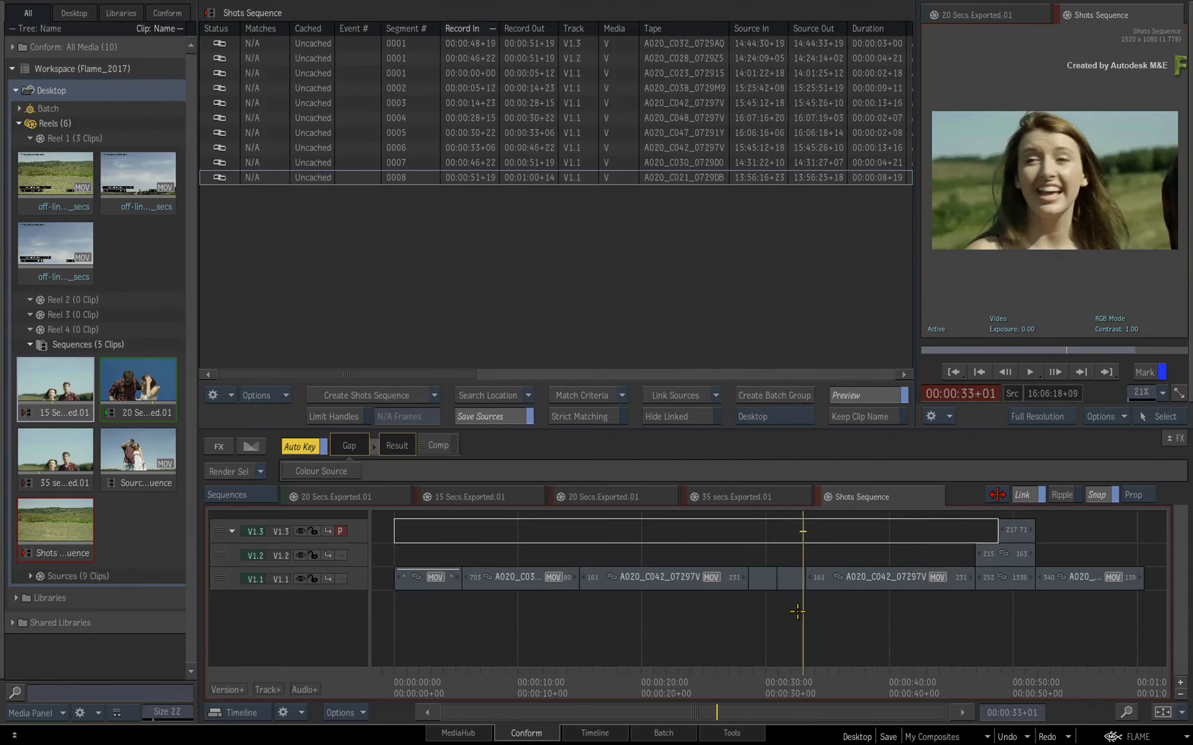
{"action": "left_click_drag", "start_coordinate": [797, 612], "coordinate": [402, 647]}
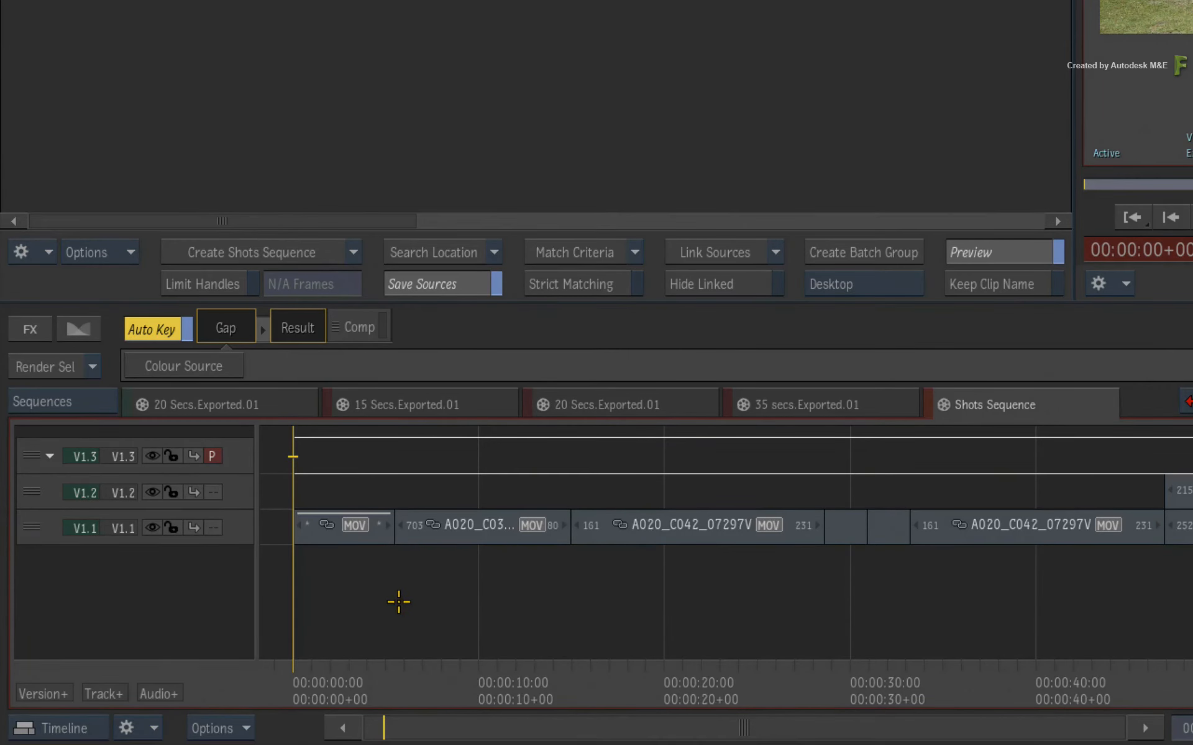
Step: Compare the A020_C023_072915 segment in the 15 second sequence with the Shots Sequence, and scrub to the start of A020_C042_07297V
{"action": "left_click", "coordinate": [464, 407]}
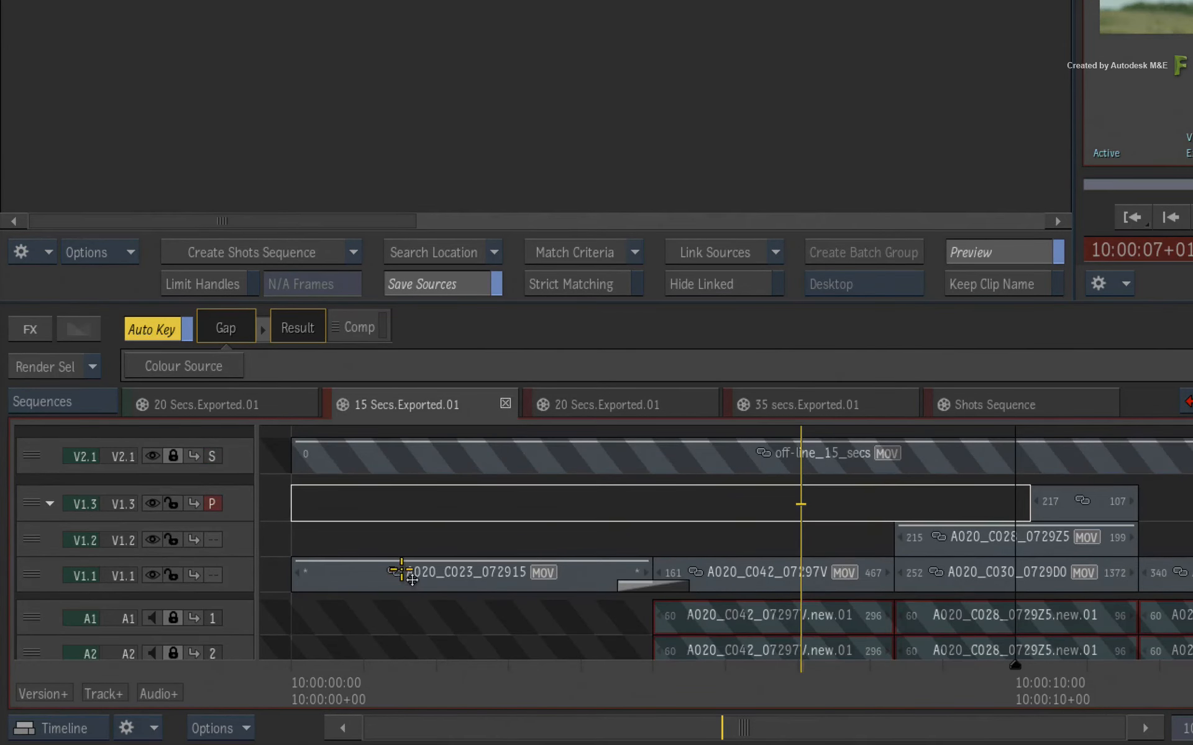
{"action": "left_click", "coordinate": [1042, 402]}
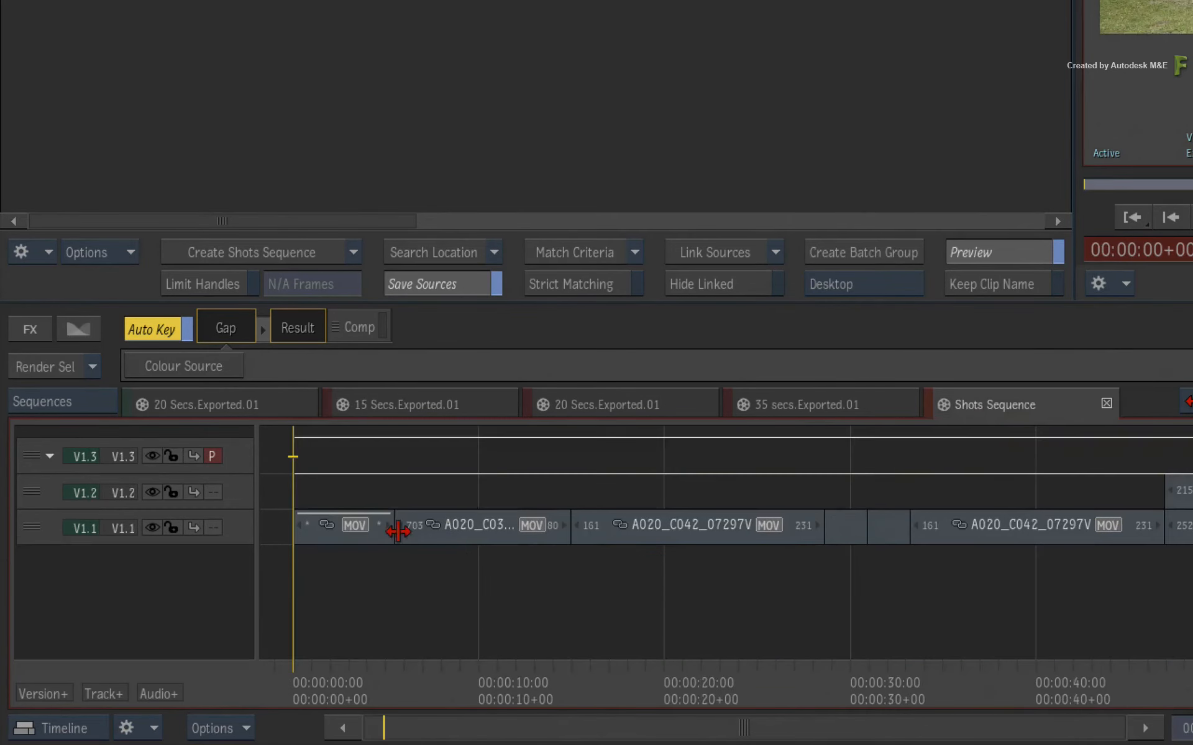
{"action": "left_click", "coordinate": [351, 534]}
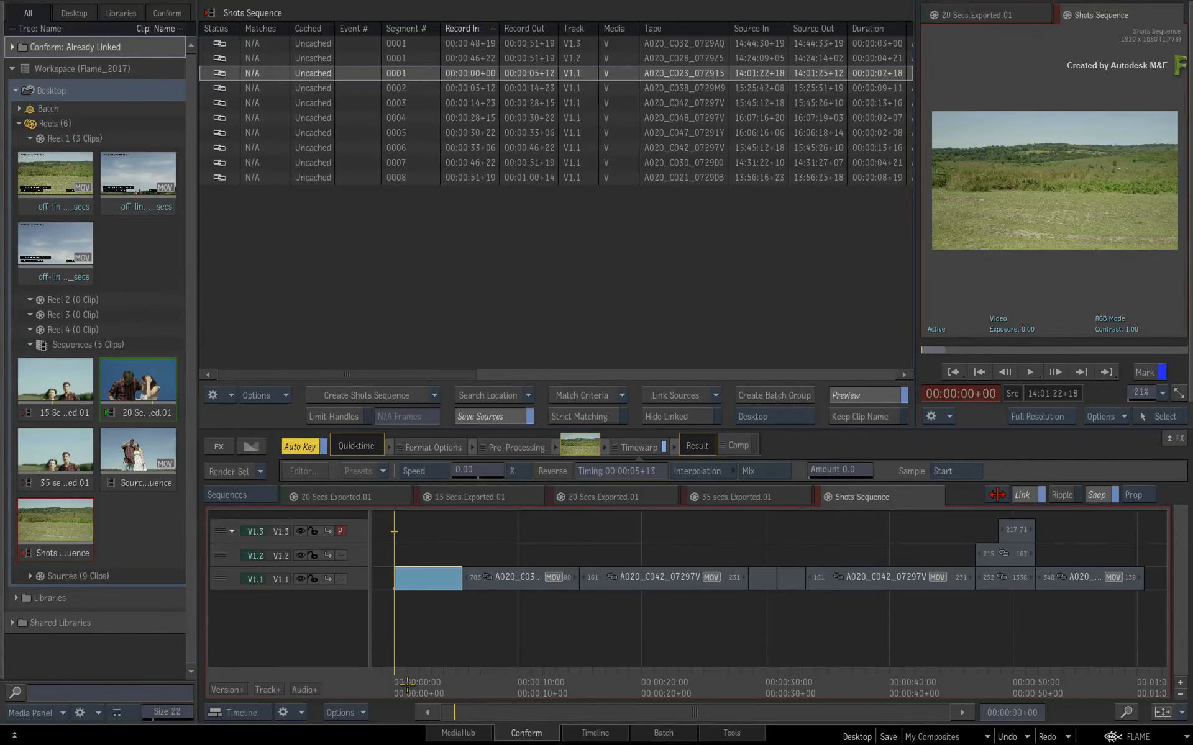
{"action": "left_click_drag", "start_coordinate": [407, 683], "coordinate": [583, 612]}
{"action": "left_click", "coordinate": [459, 645]}
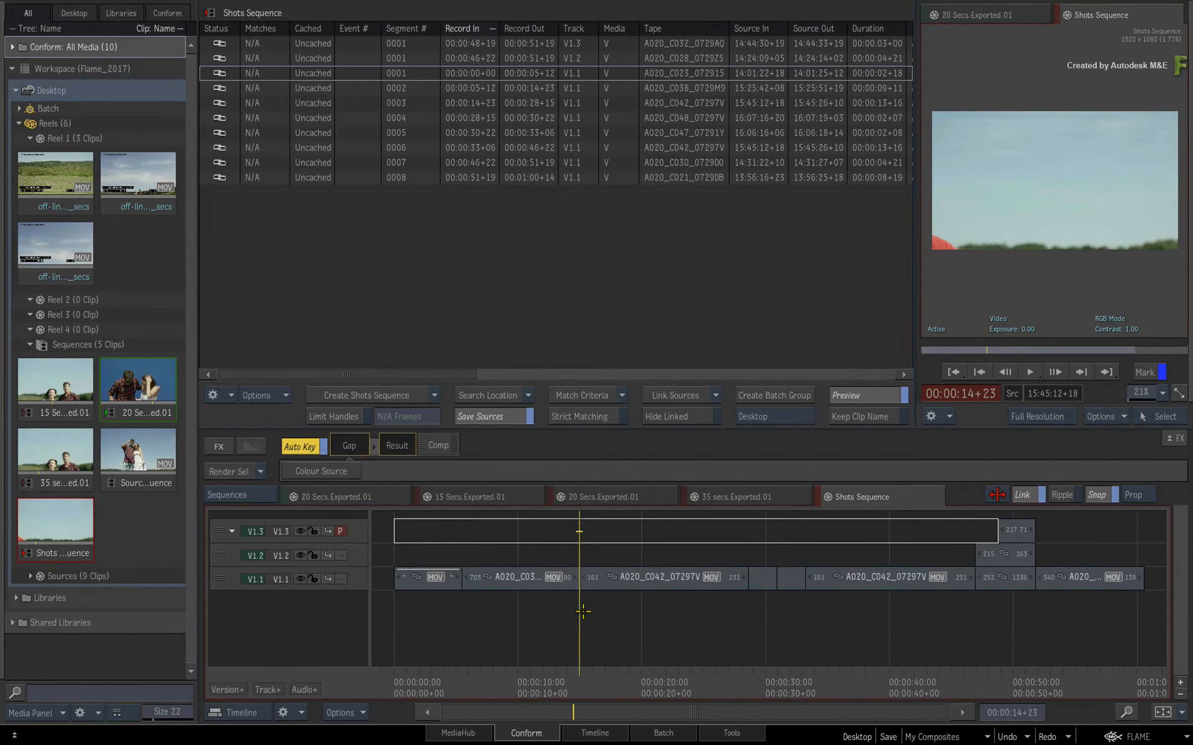
Step: Create a Batch FX on the first A020_C042_07297V segment of the Shots Sequence from the Timeline view
{"action": "left_click", "coordinate": [594, 733]}
{"action": "left_click", "coordinate": [635, 575]}
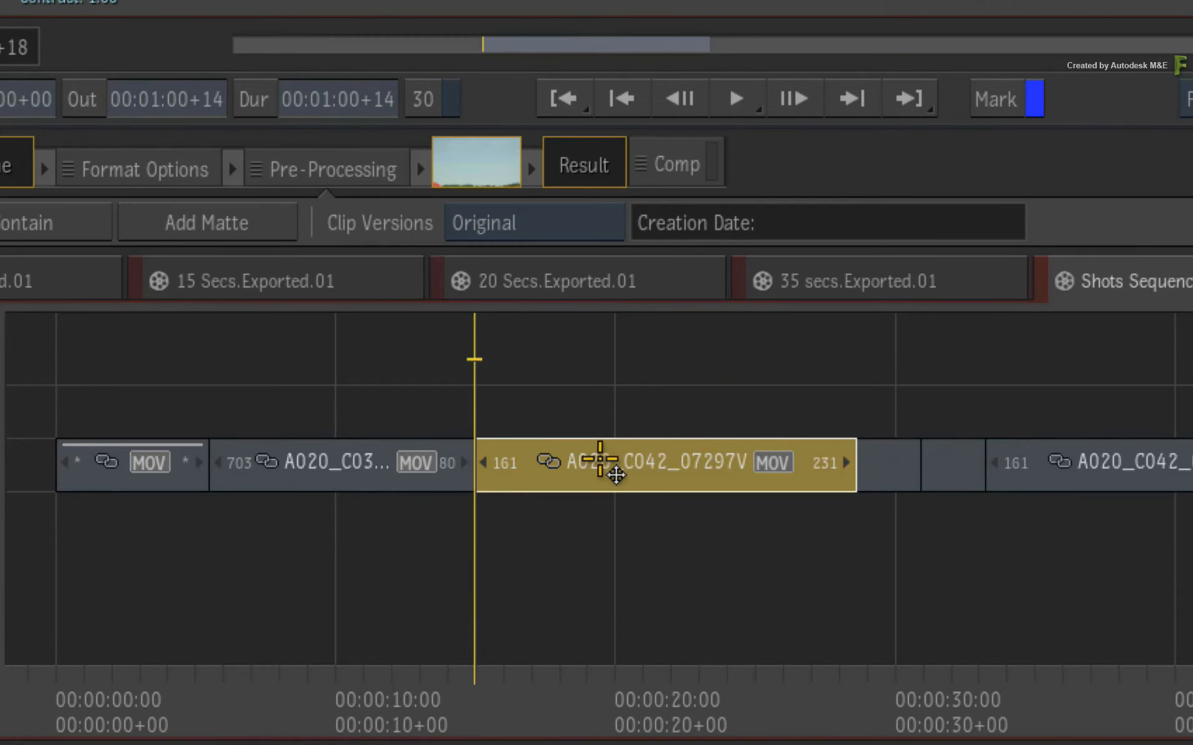
{"action": "left_click", "coordinate": [589, 460]}
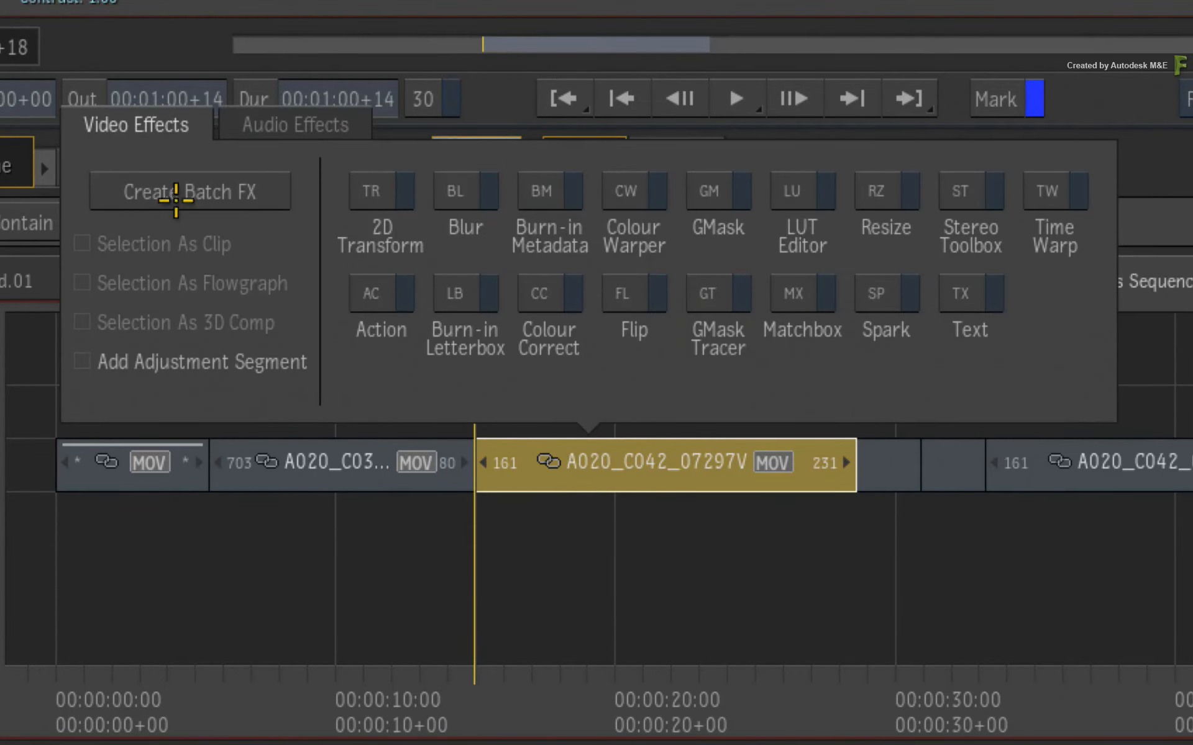
{"action": "left_click", "coordinate": [190, 189]}
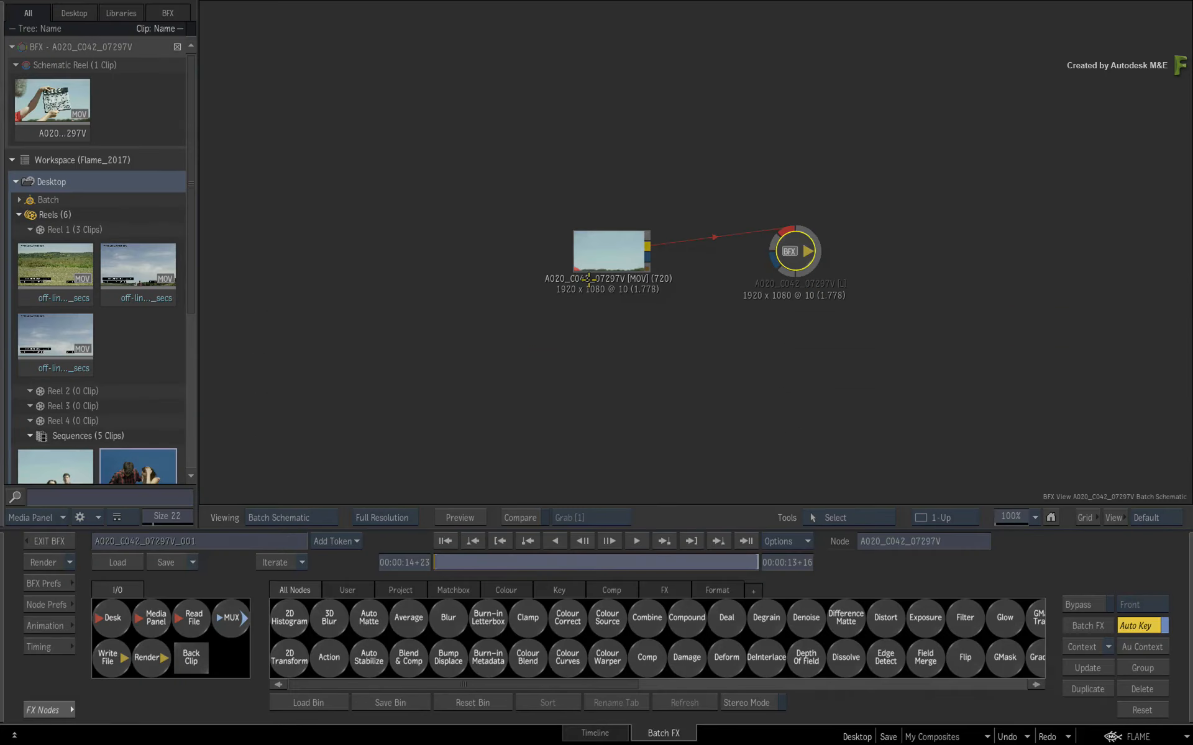
Step: Insert the cartoon setup from the project bin between the source clip and the BFX output node, and exit Batch FX
{"action": "left_click_drag", "start_coordinate": [534, 248], "coordinate": [361, 237]}
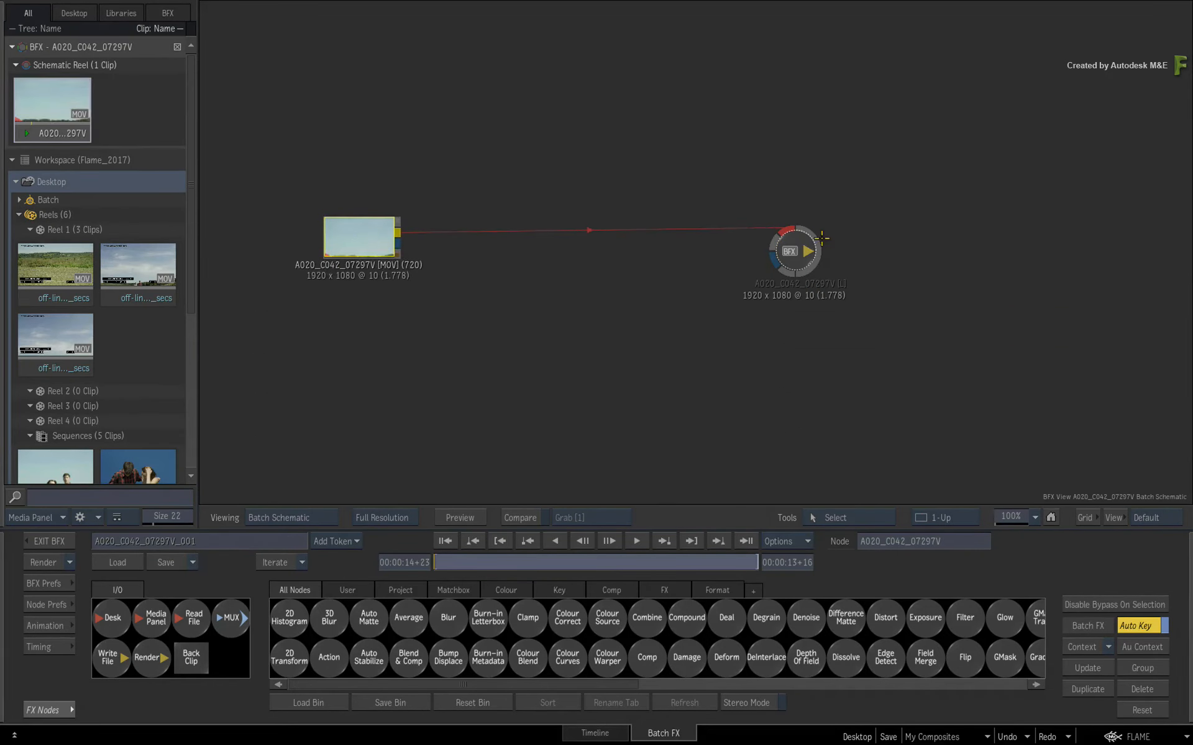
{"action": "left_click_drag", "start_coordinate": [822, 238], "coordinate": [927, 212]}
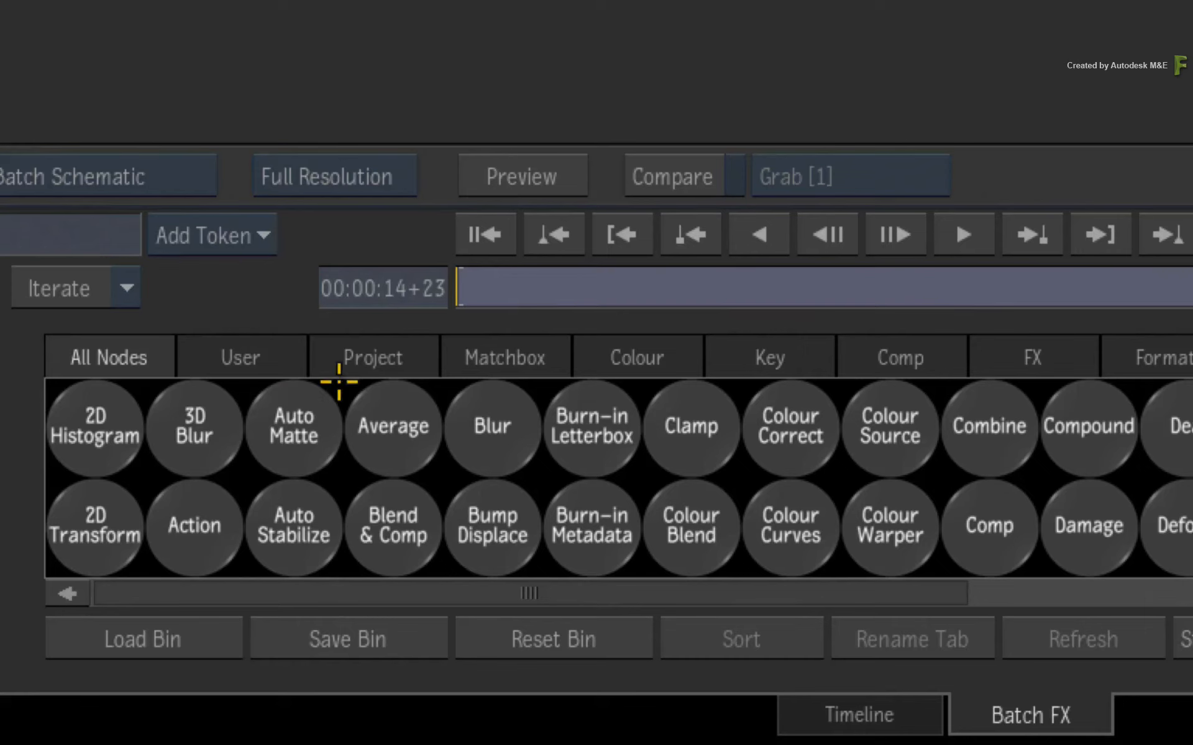
{"action": "left_click", "coordinate": [387, 591]}
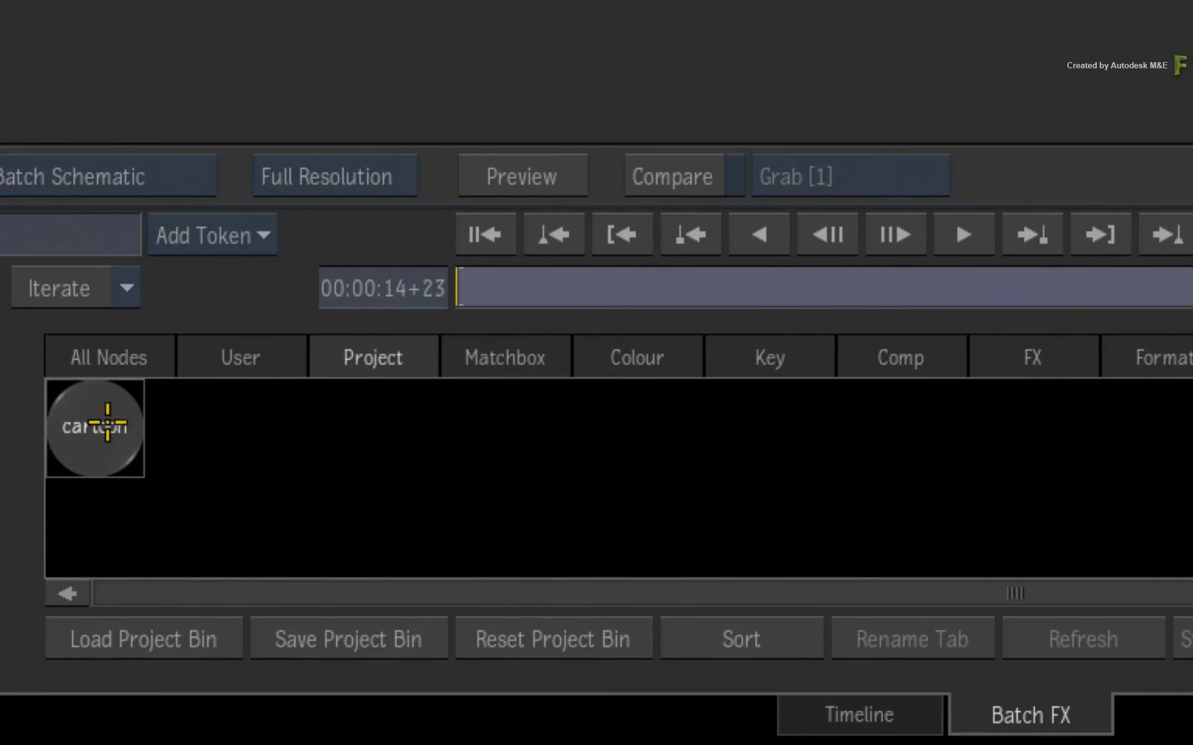
{"action": "double_click", "coordinate": [107, 425]}
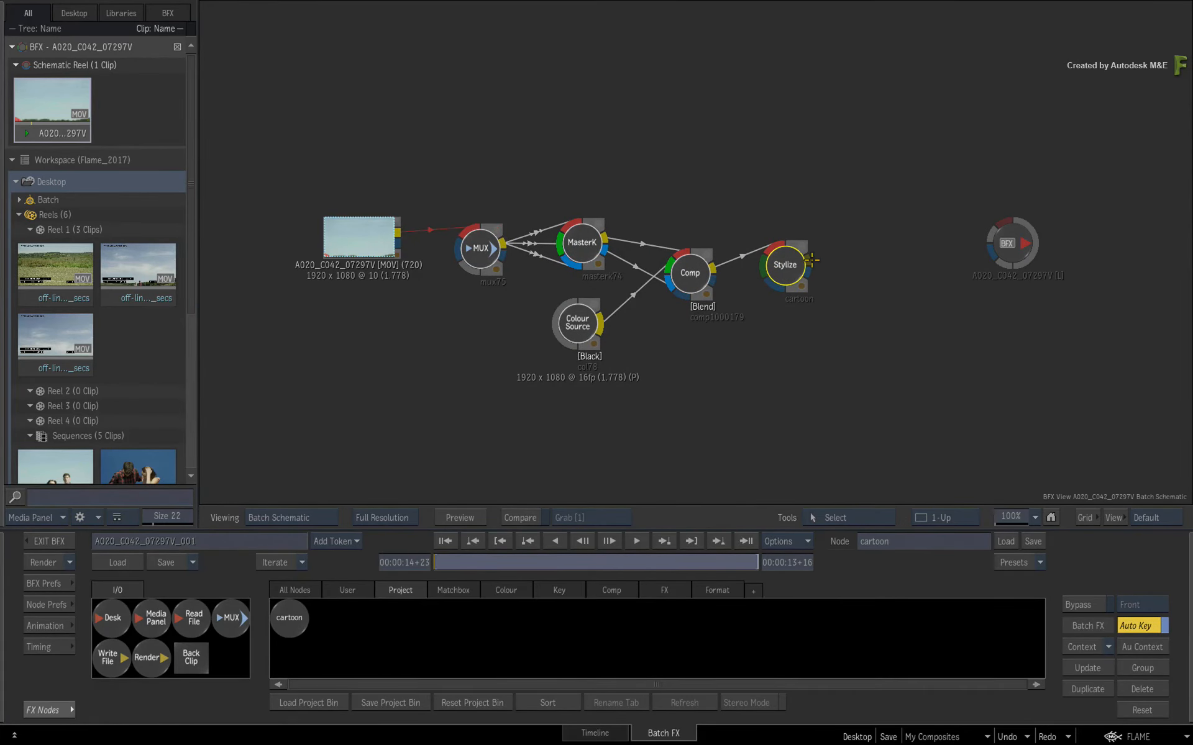
{"action": "left_click_drag", "start_coordinate": [992, 217], "coordinate": [996, 223]}
{"action": "left_click_drag", "start_coordinate": [975, 265], "coordinate": [874, 285]}
{"action": "left_click", "coordinate": [48, 535]}
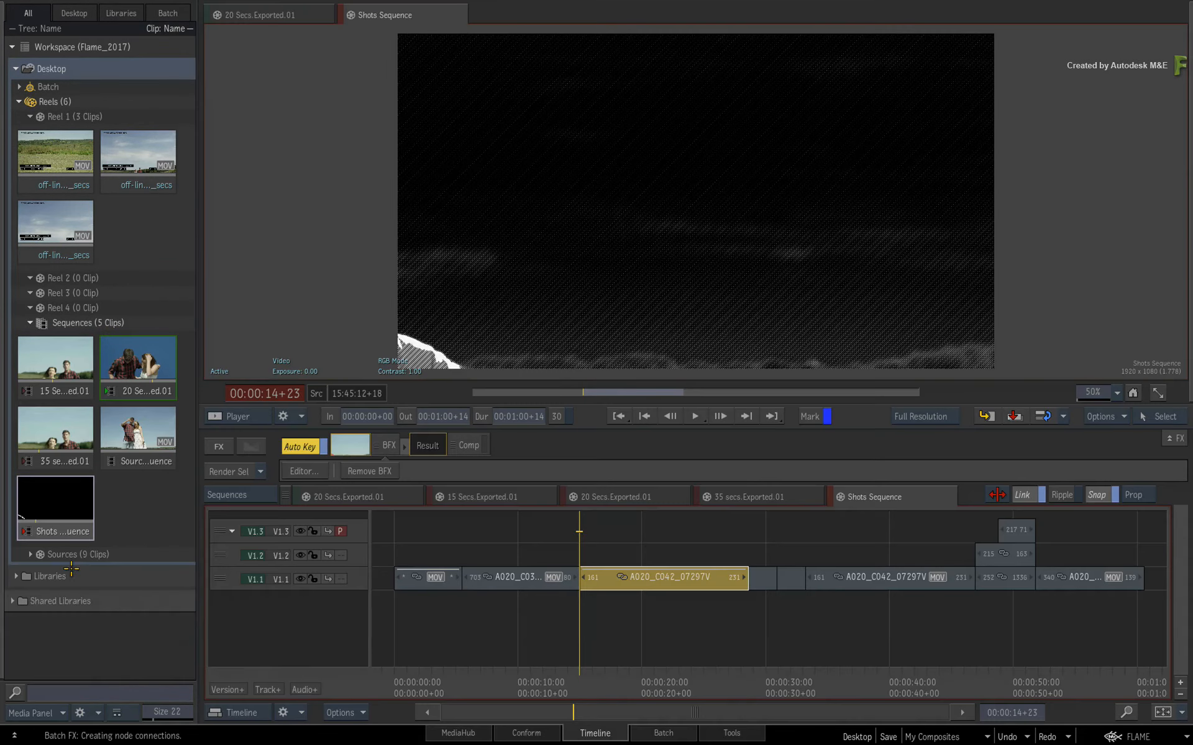
Step: Scrub into the A020_C042_07297V segment to check the effect, and sync its connected segments across the sequences
{"action": "left_click_drag", "start_coordinate": [602, 686], "coordinate": [653, 672]}
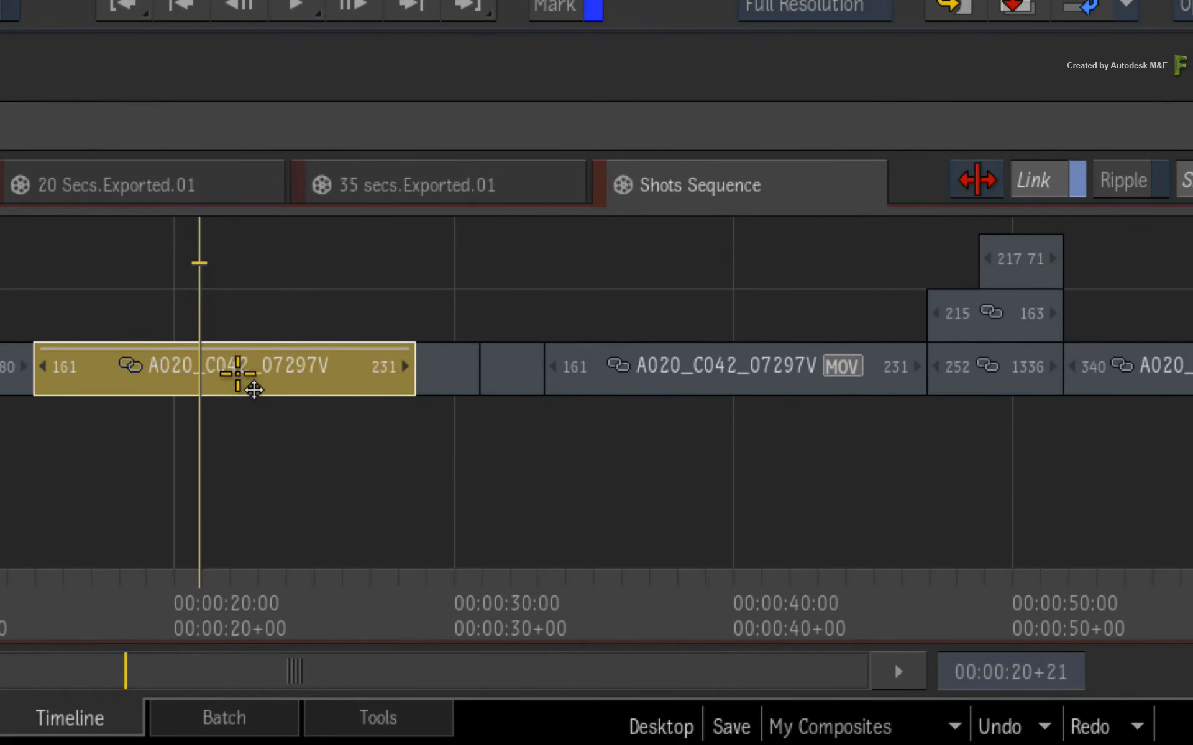
{"action": "right_click", "coordinate": [254, 389]}
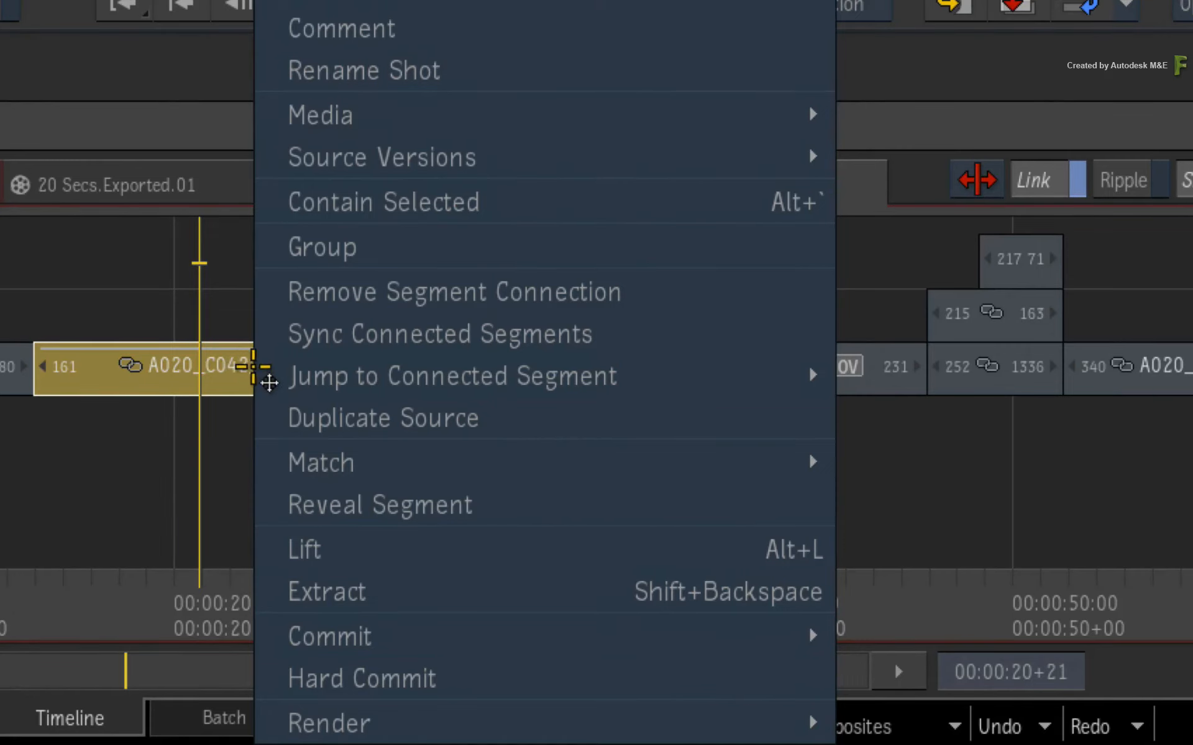
{"action": "mouse_move", "coordinate": [292, 385]}
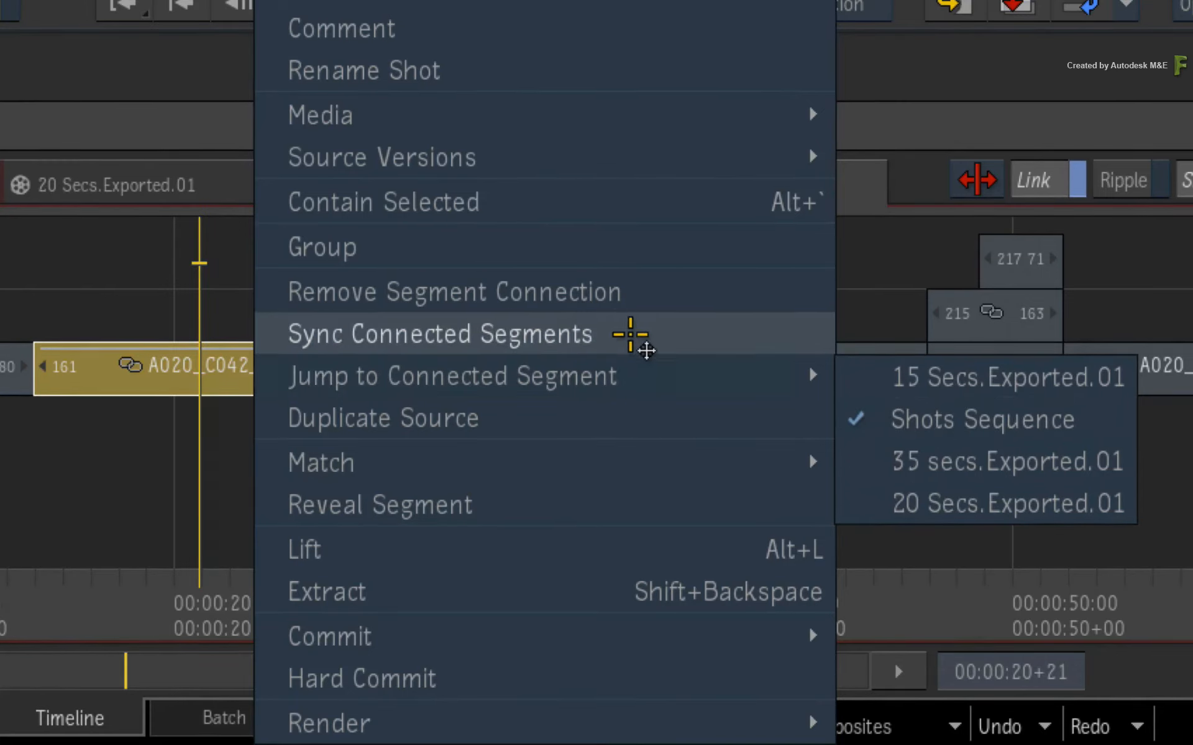
{"action": "left_click", "coordinate": [627, 334]}
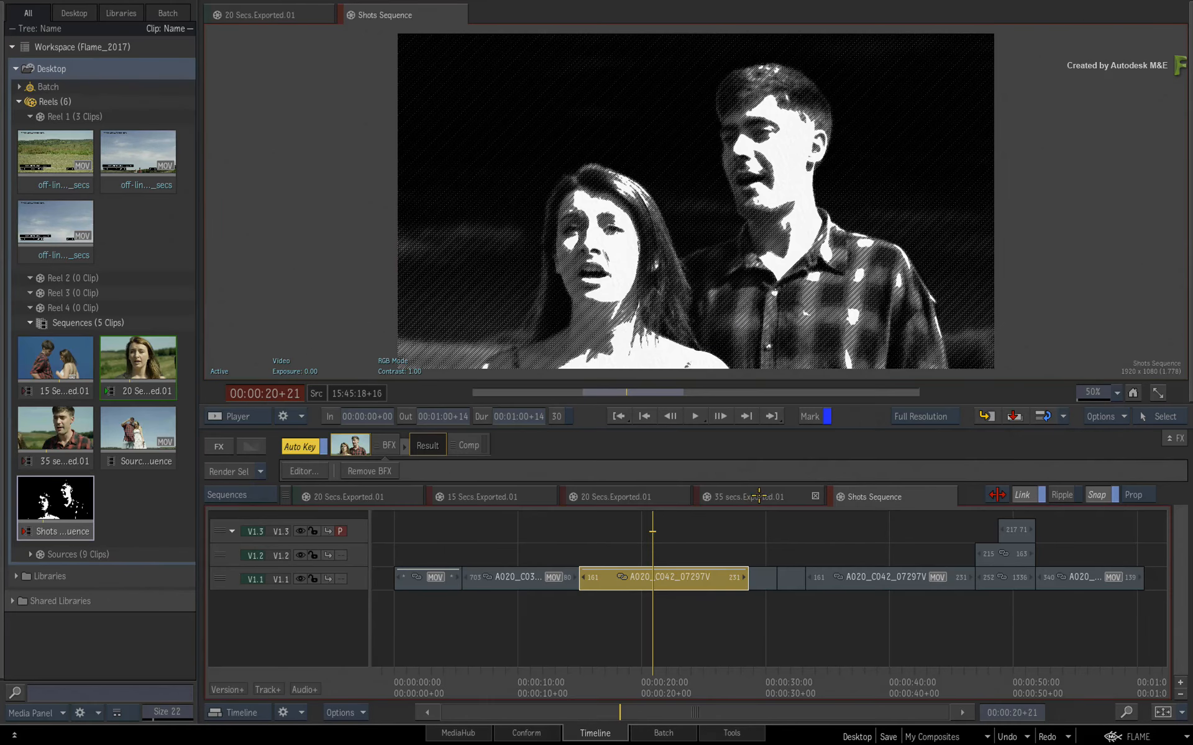
Step: Examine the A020_C042_07297V shot in the 35, 20 and 15 second sequences for the cartoon effect, and return to the Shots Sequence
{"action": "left_click", "coordinate": [758, 496]}
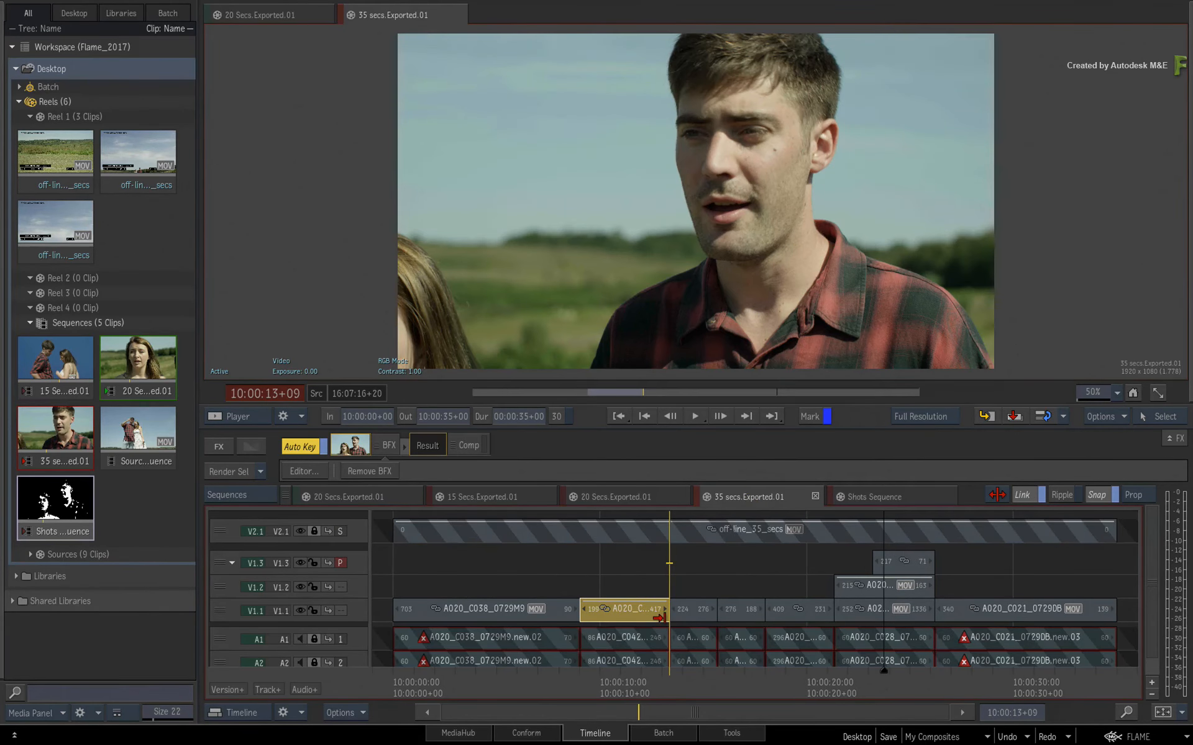
{"action": "left_click", "coordinate": [647, 495]}
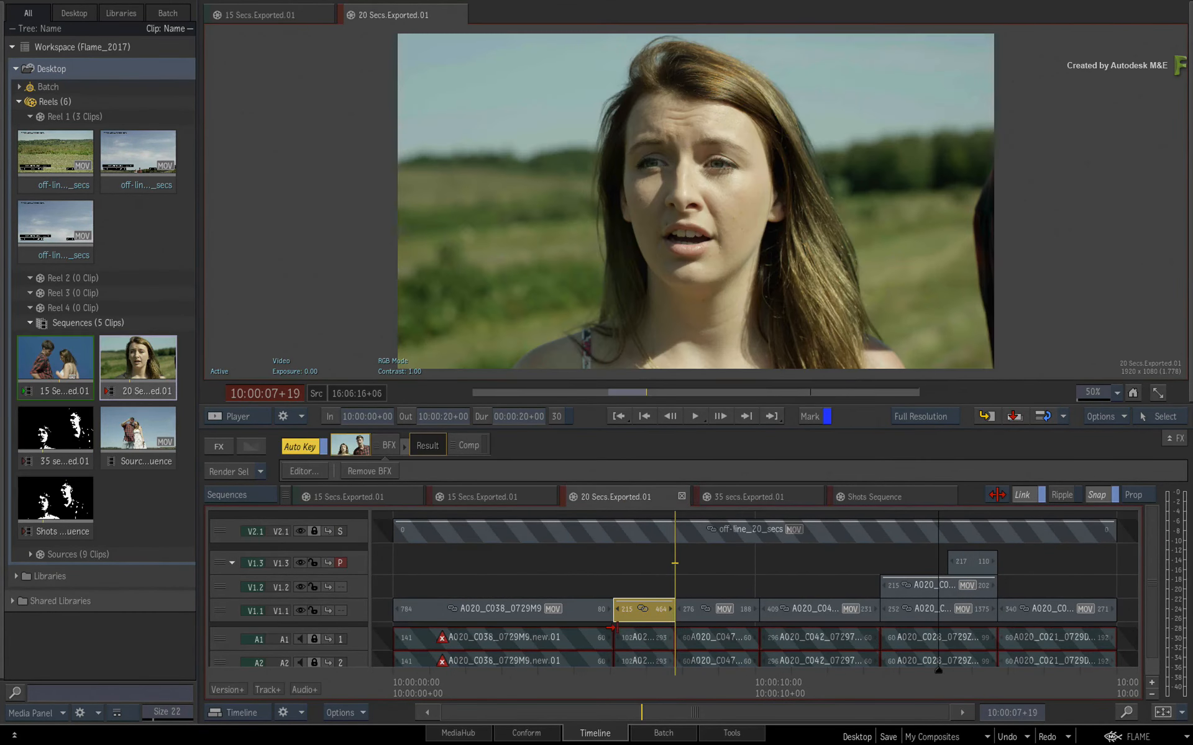
{"action": "left_click_drag", "start_coordinate": [652, 683], "coordinate": [622, 666]}
{"action": "left_click", "coordinate": [500, 499]}
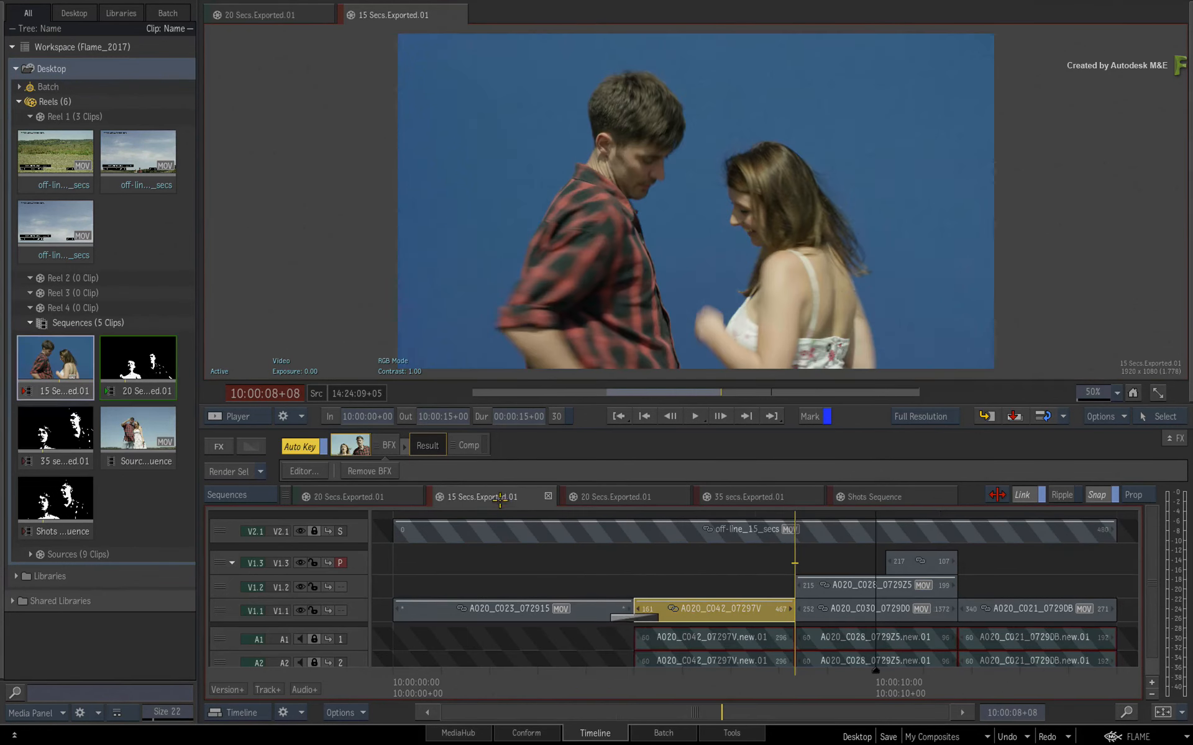
{"action": "left_click_drag", "start_coordinate": [781, 695], "coordinate": [747, 669]}
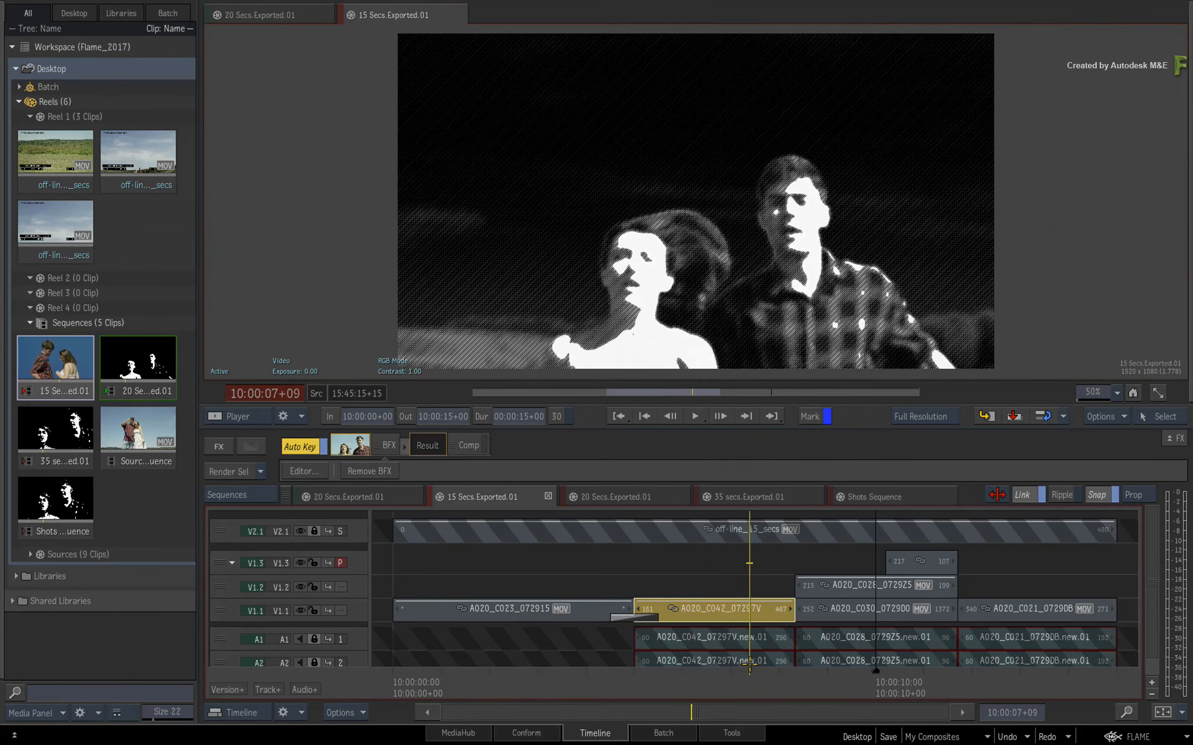
{"action": "left_click", "coordinate": [625, 501]}
{"action": "left_click_drag", "start_coordinate": [637, 677], "coordinate": [676, 658]}
{"action": "left_click", "coordinate": [769, 496]}
{"action": "left_click", "coordinate": [873, 497]}
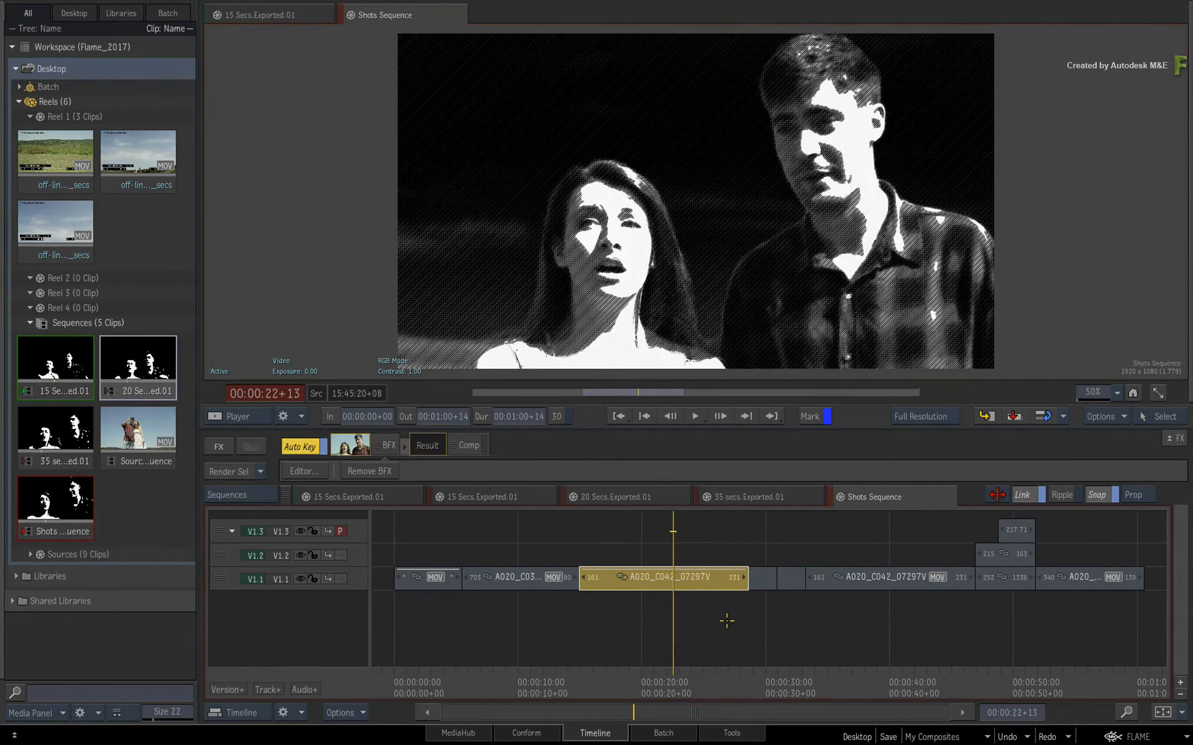